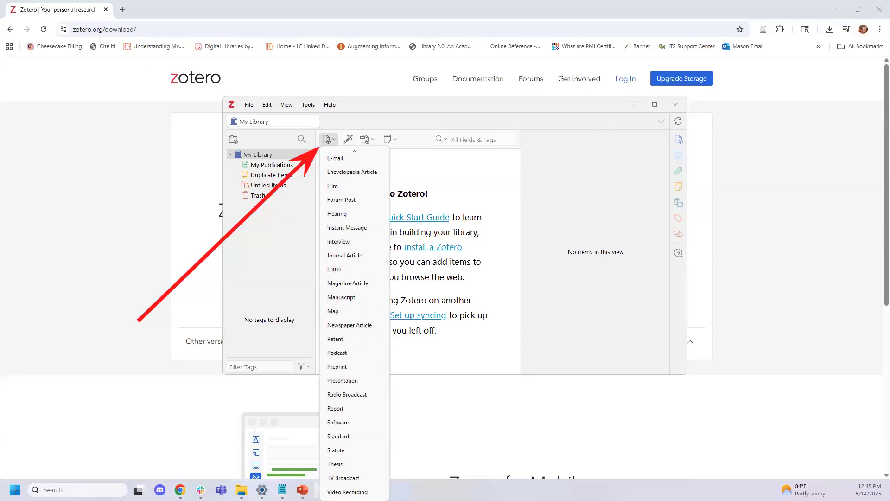
Add an untitled Book record to My Library from the New Item menu
mouse_move(356, 152)
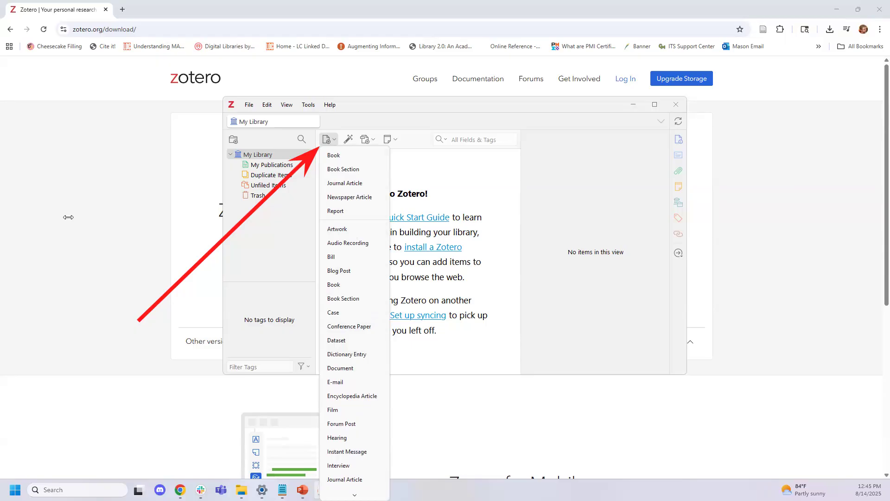
click(343, 154)
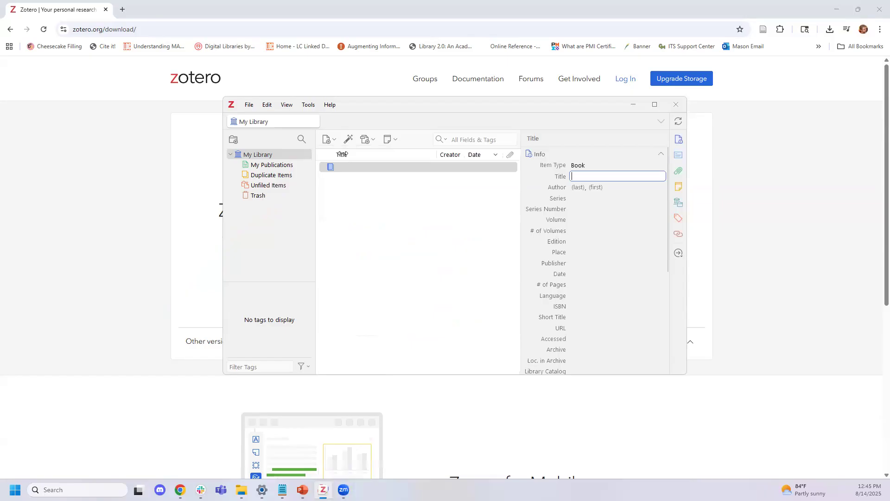
click(30, 81)
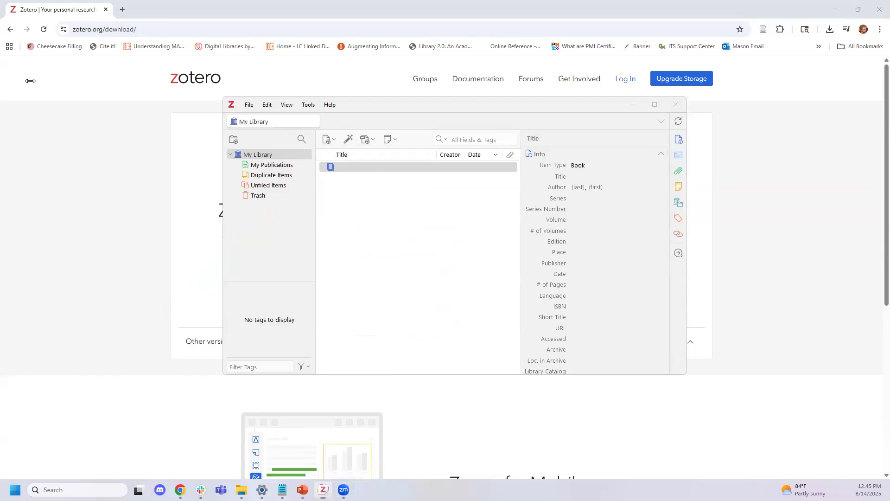
drag(124, 281, 333, 165)
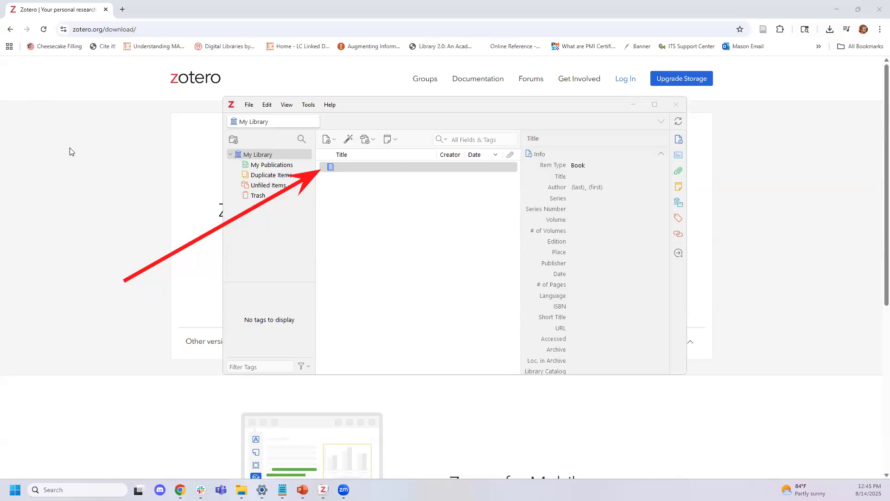
drag(515, 135, 694, 379)
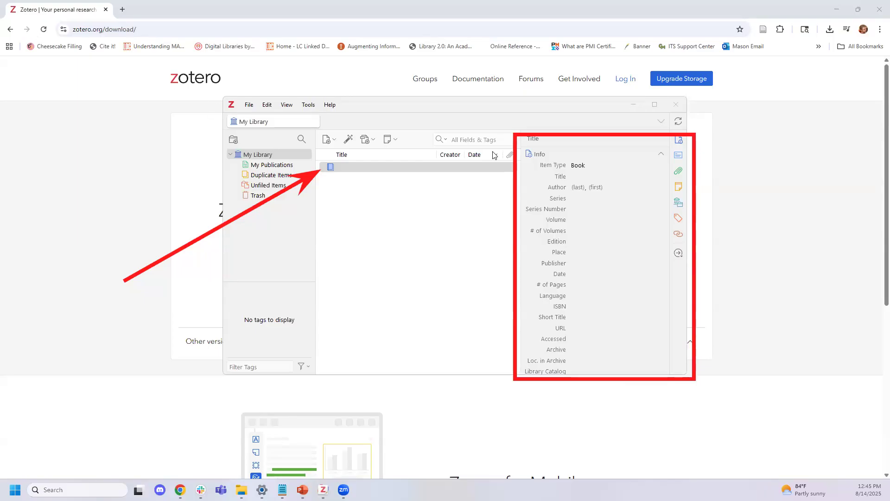
Title the book 'Awesome' and enter the author's last and first name
click(594, 179)
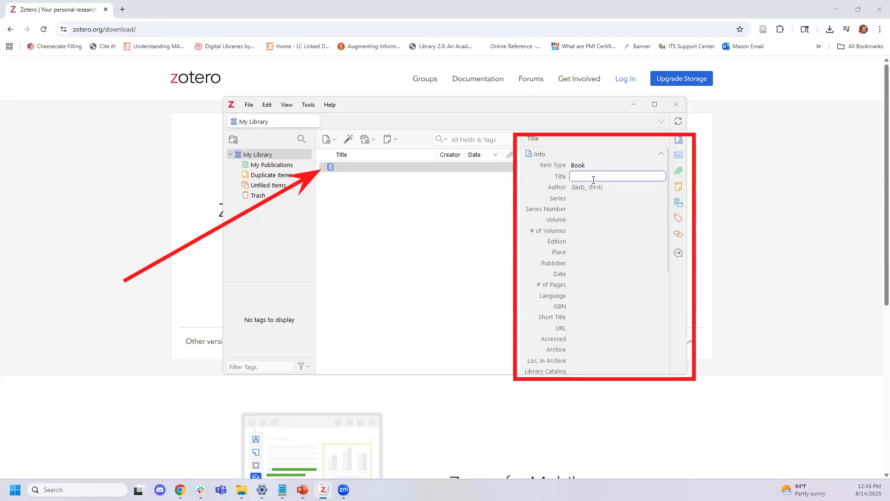
text(Awesome)
key(Tab)
key(Tab)
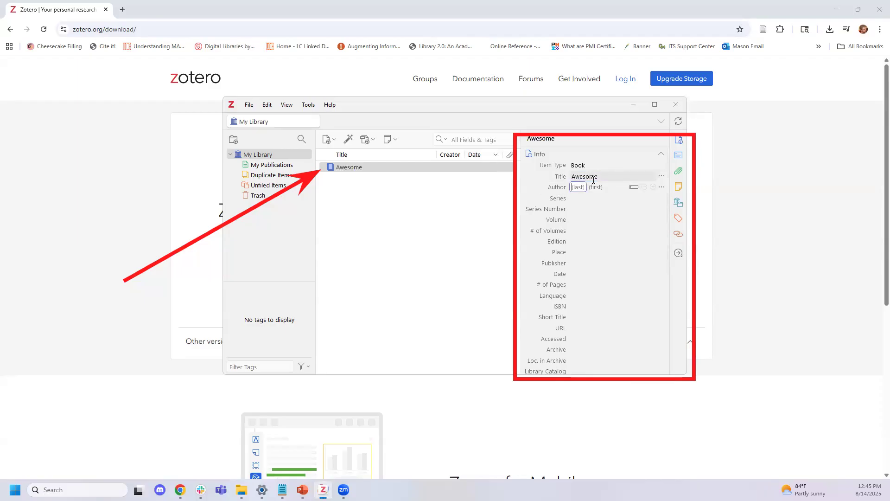
key(Tab)
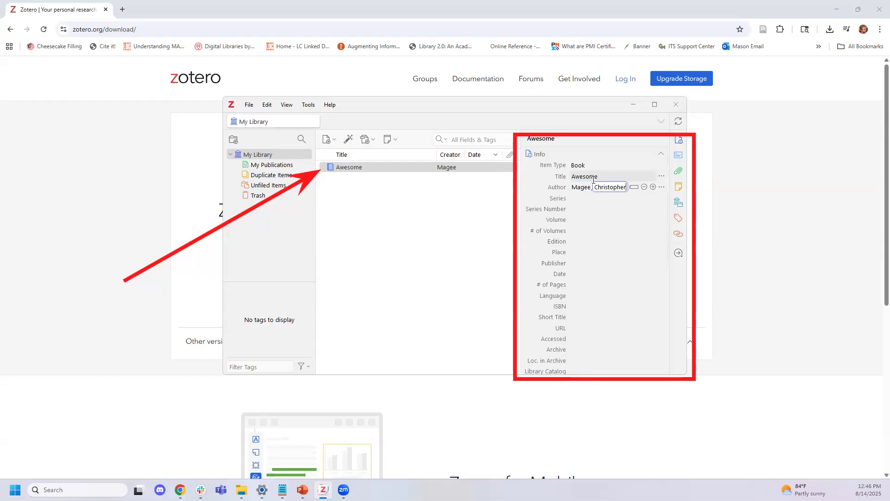
scroll(592, 235, down, 2)
scroll(592, 234, up, 3)
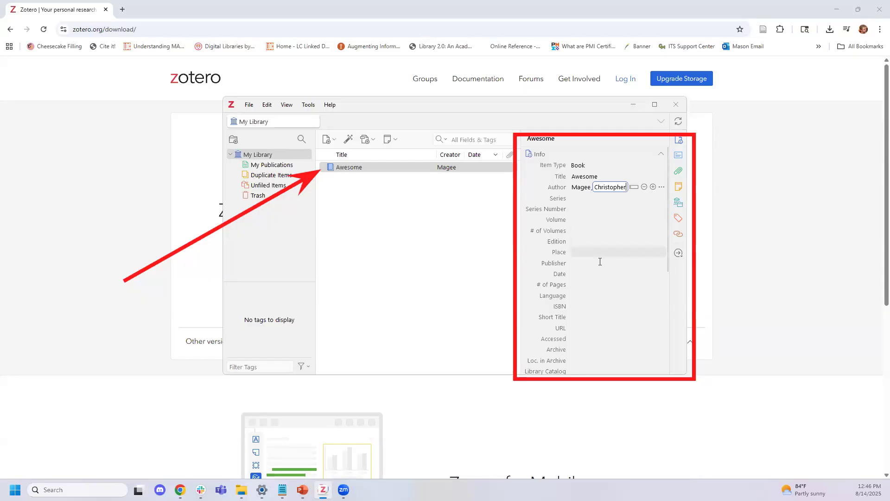
Enter place Fairfax, publisher GMU and date 2025 in the Info pane
click(602, 252)
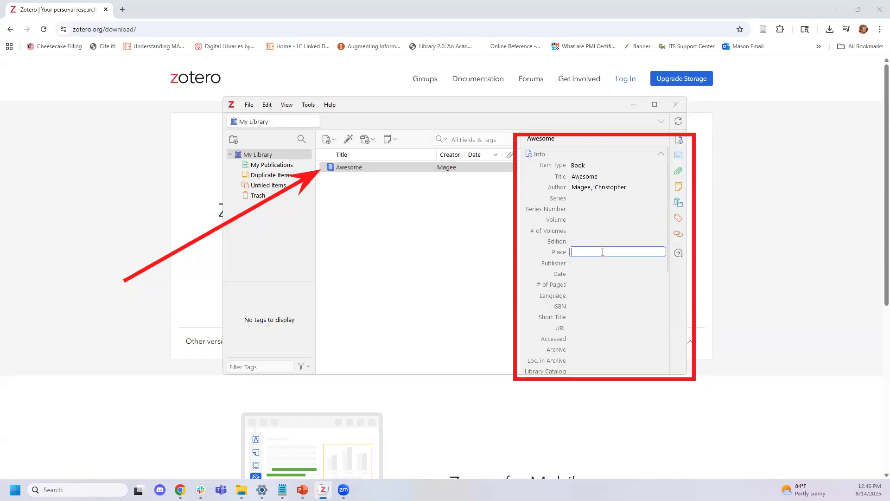
text(Fairfax)
key(Tab)
text(GMU)
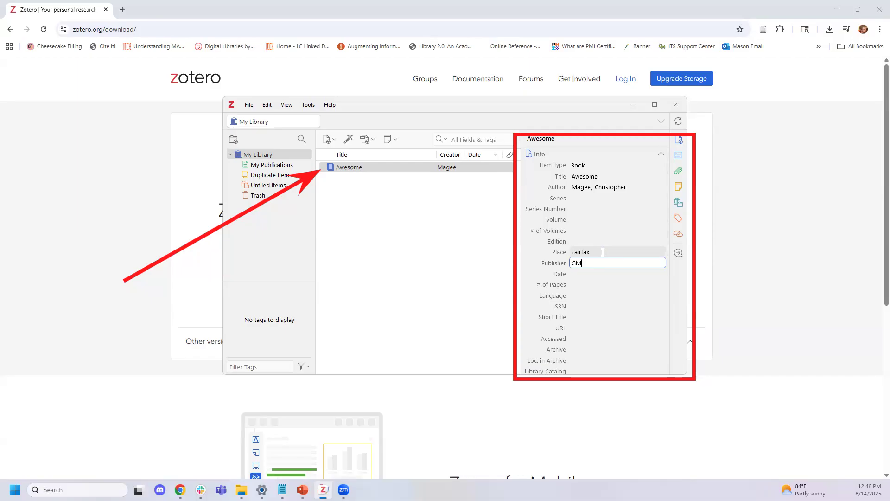
key(Tab)
text(2015)
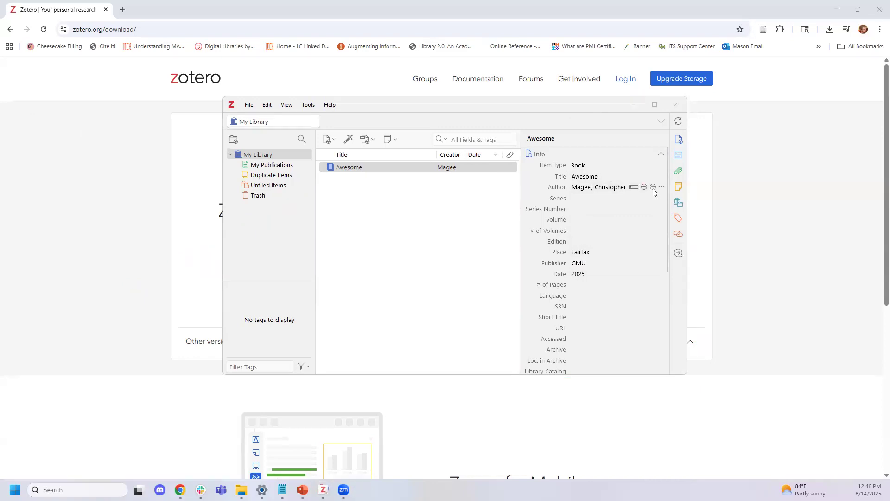
Add a blank second creator row to Awesome, keeping its role as Author
click(651, 187)
click(653, 187)
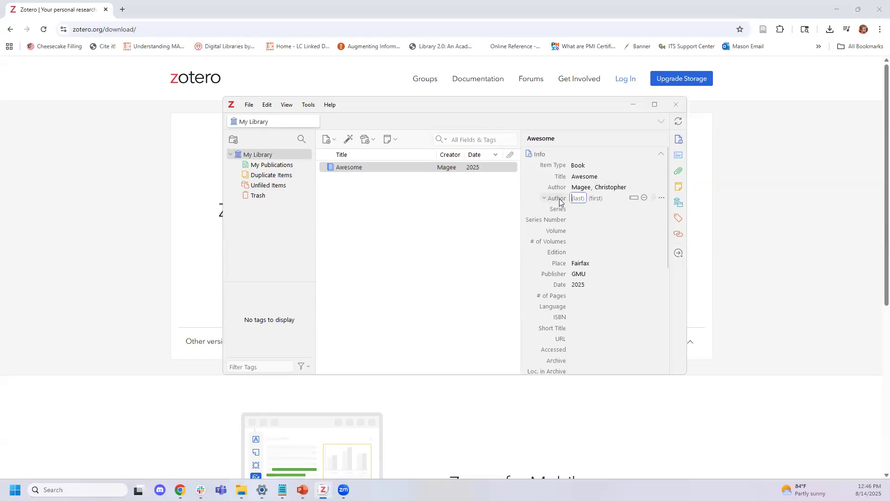
click(557, 199)
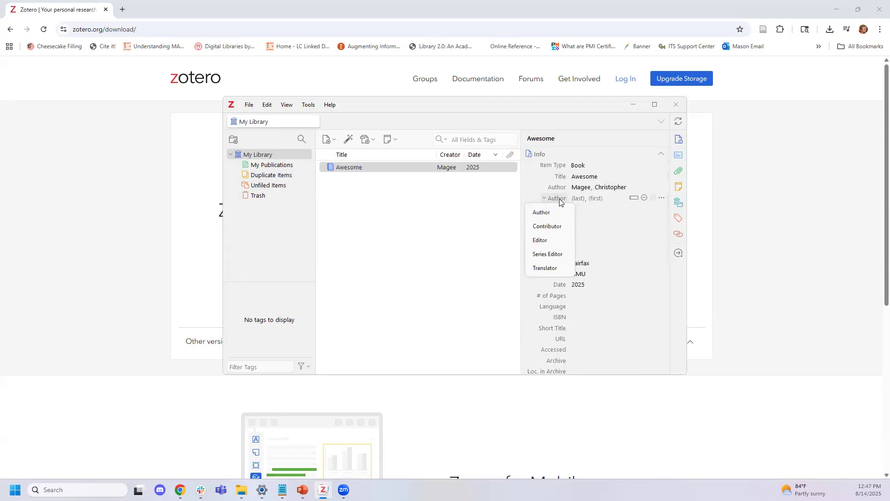
click(596, 111)
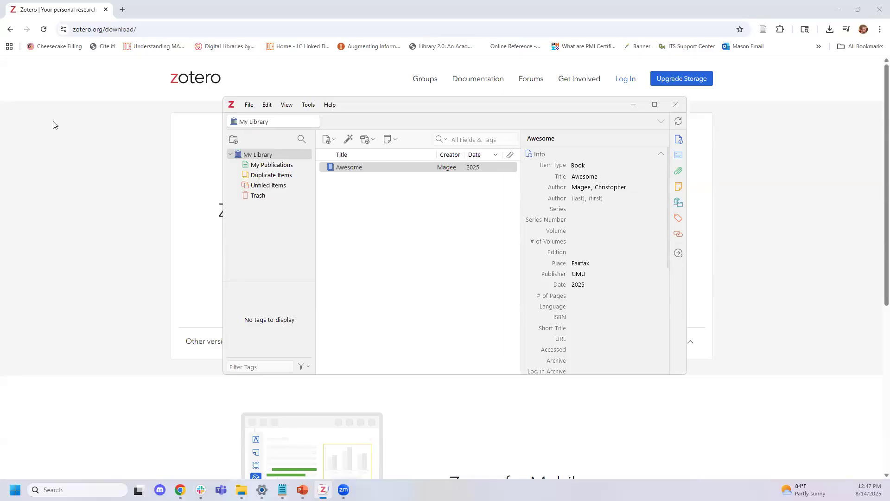
Toggle the first author to a single name field and back to last/first fields
click(29, 85)
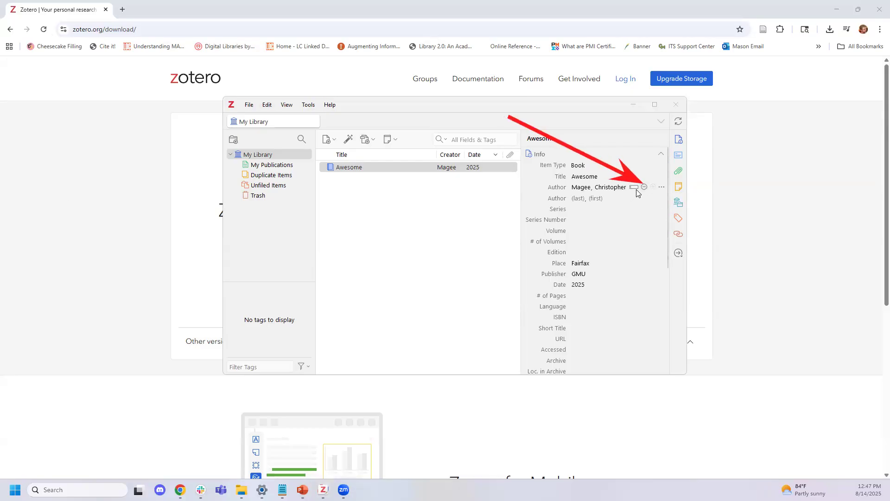
click(636, 190)
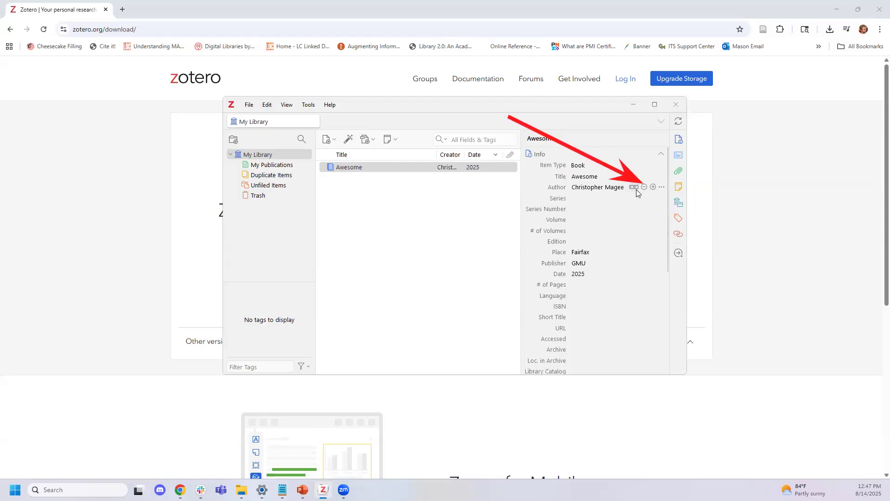
click(636, 191)
Add a second author as the single-field name 'George Mason Univeristy'
click(653, 186)
click(633, 198)
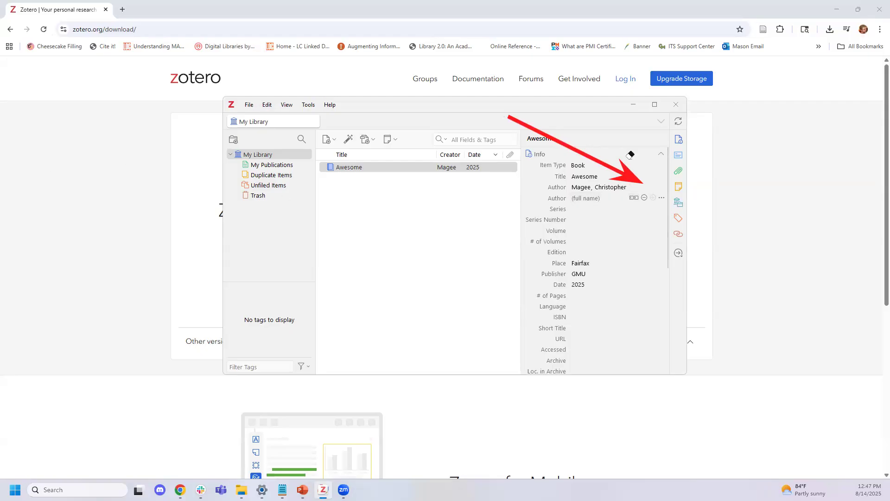
click(627, 158)
click(607, 200)
click(586, 199)
text(G)
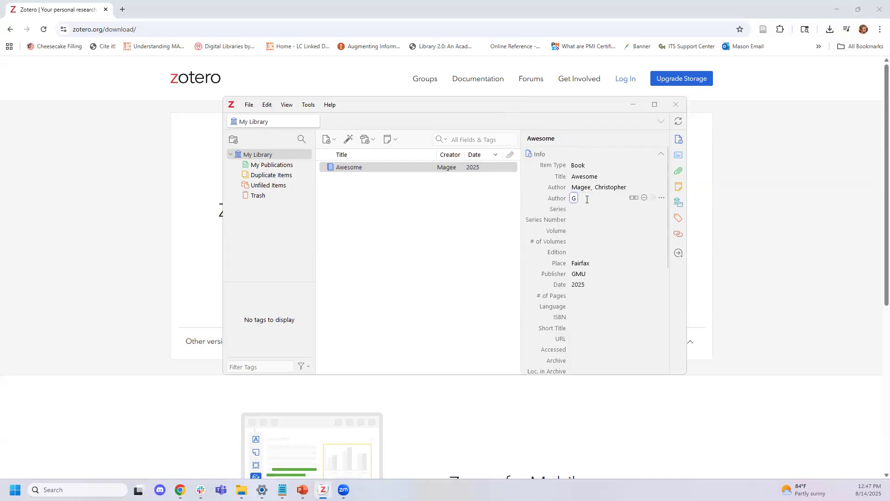
text(eorge Mason Univeristy)
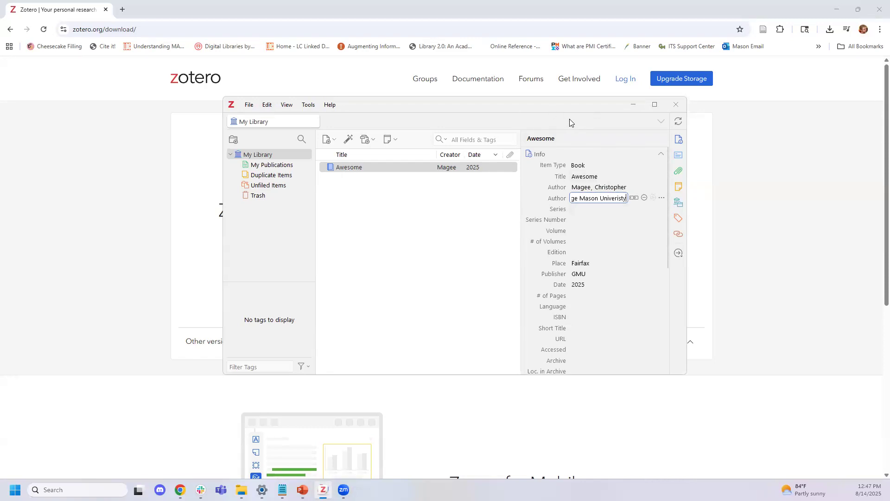
key(Return)
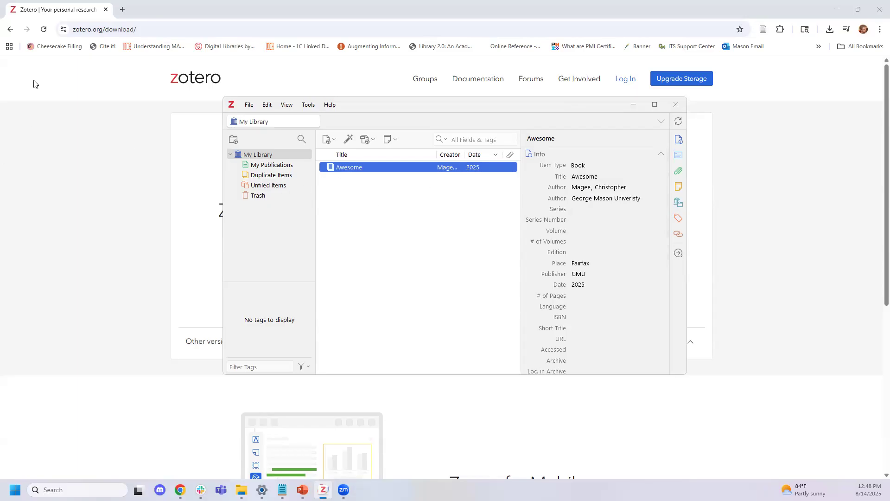
key(super+shift+s)
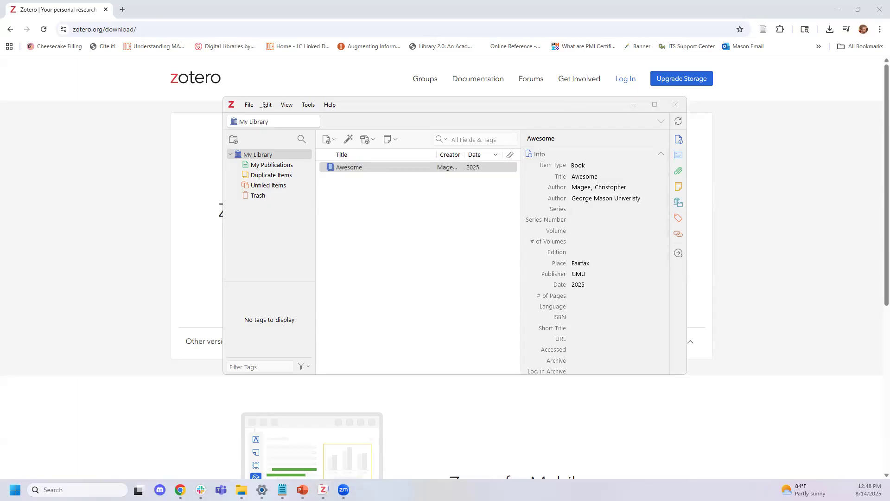
drag(223, 88, 344, 138)
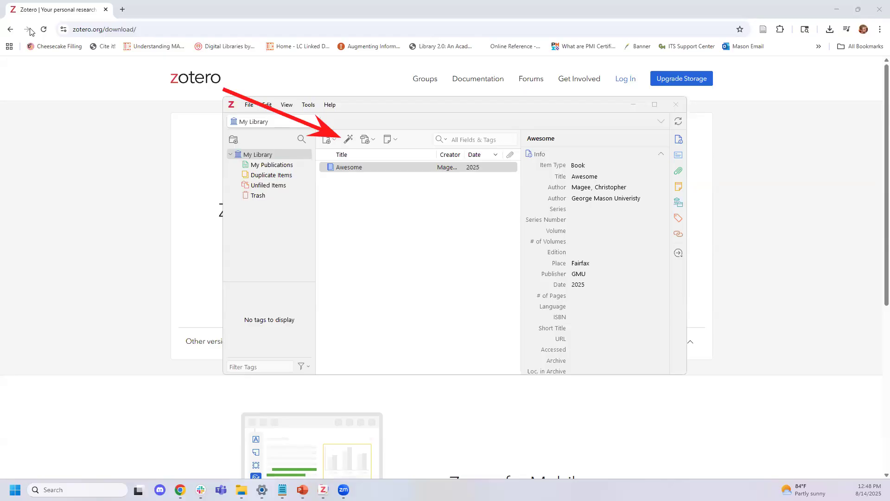
click(346, 142)
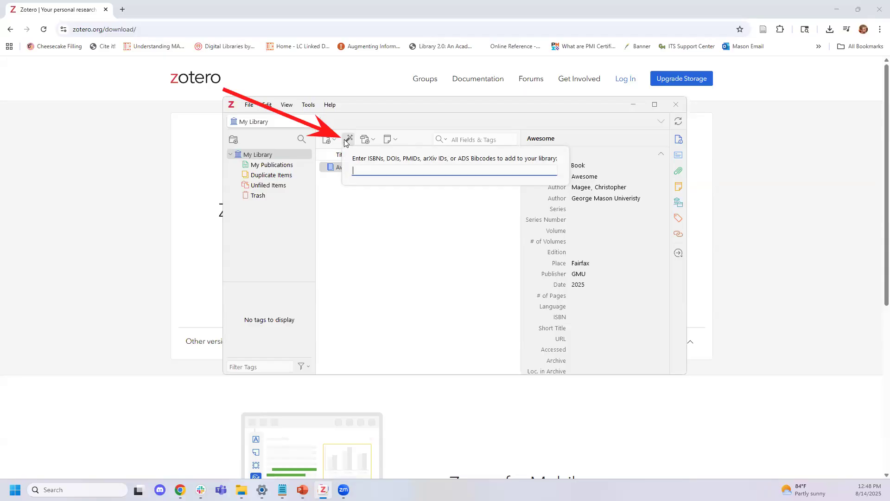
text(9780062316110)
key(Return)
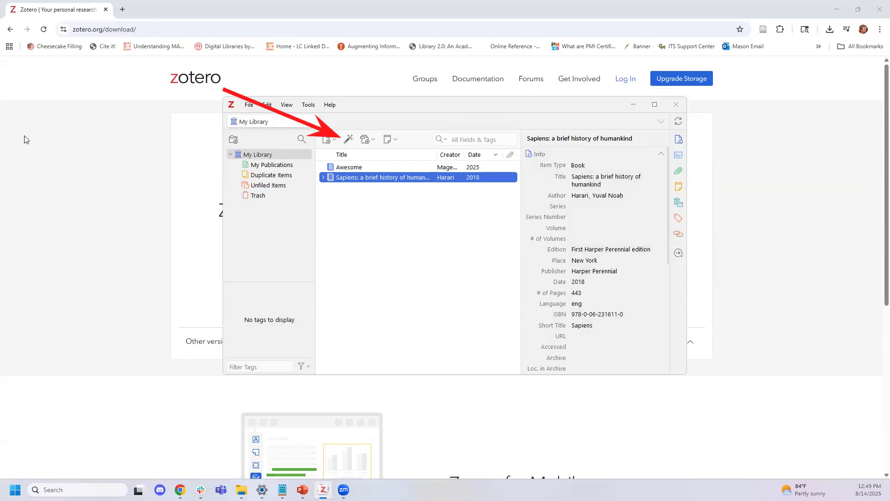
mouse_move(525, 136)
mouse_down()
mouse_move(665, 375)
mouse_move(684, 372)
mouse_up()
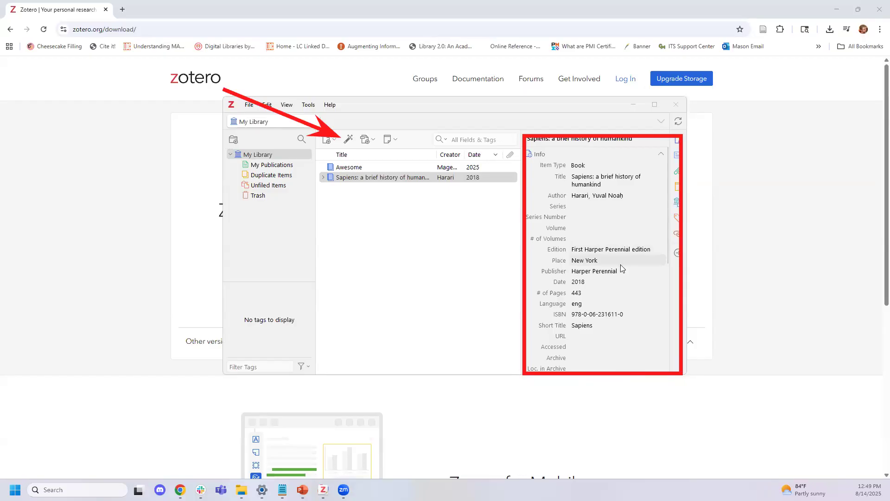
Expand the Sapiens item and view its note 'Includes bibliographical references and index'
scroll(621, 265, down, 2)
scroll(621, 265, down, 4)
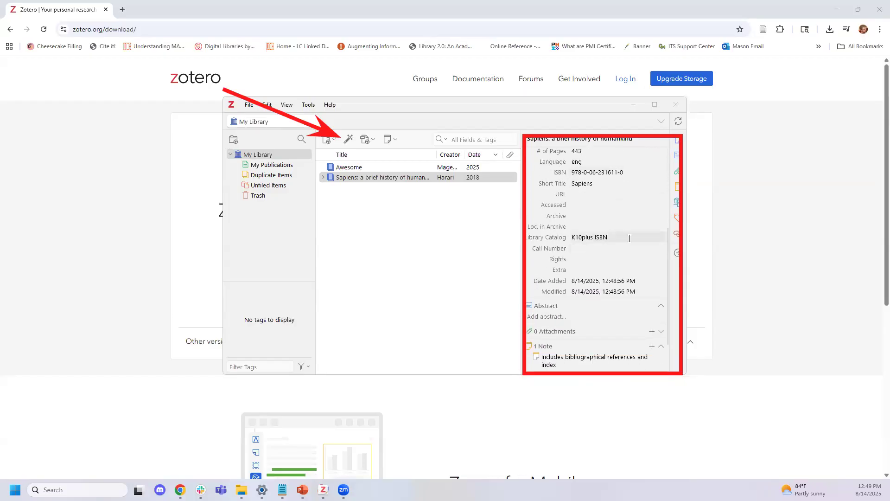
scroll(626, 251, down, 2)
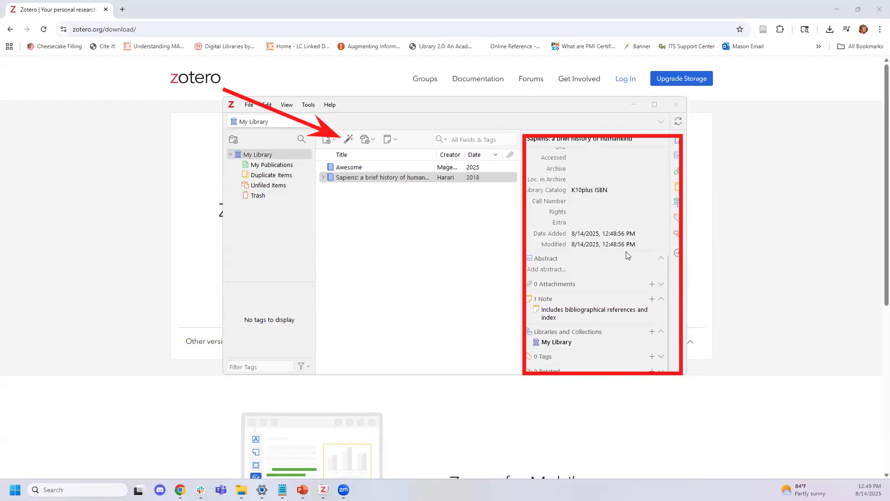
scroll(620, 259, up, 8)
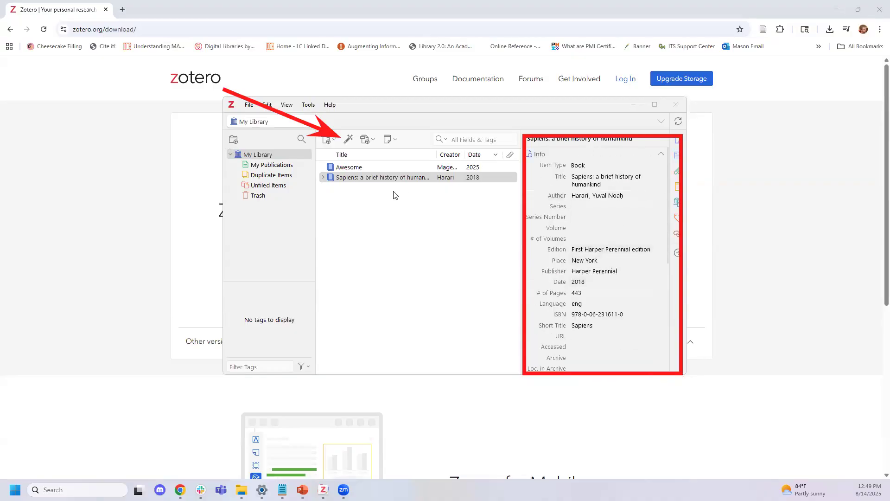
click(323, 178)
click(360, 190)
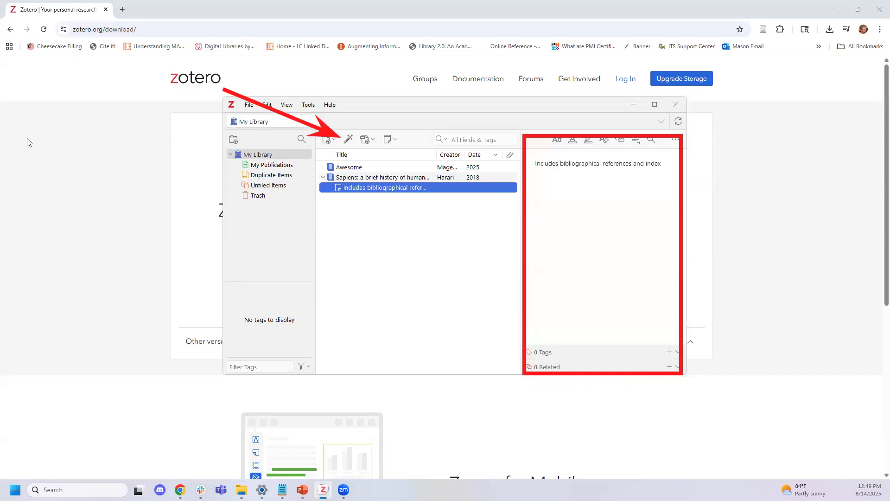
click(119, 143)
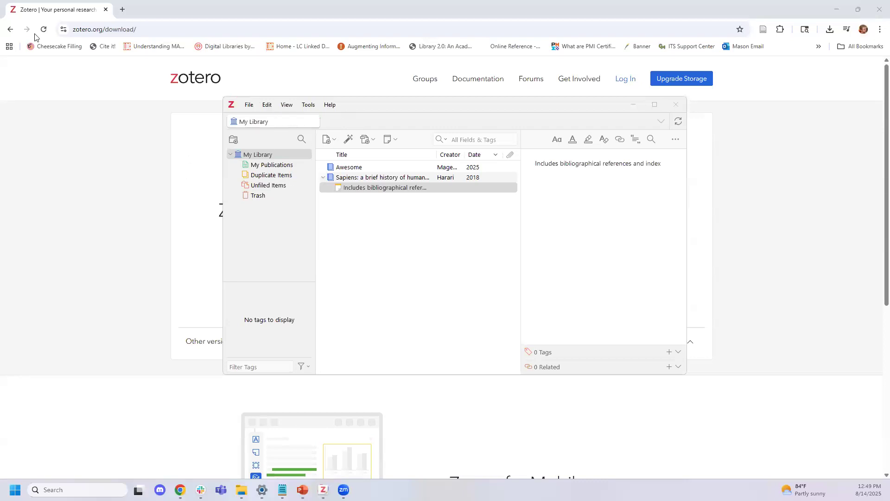
Capitalize the title to 'Sapiens: A brief history of humankind' and collapse the item
click(408, 178)
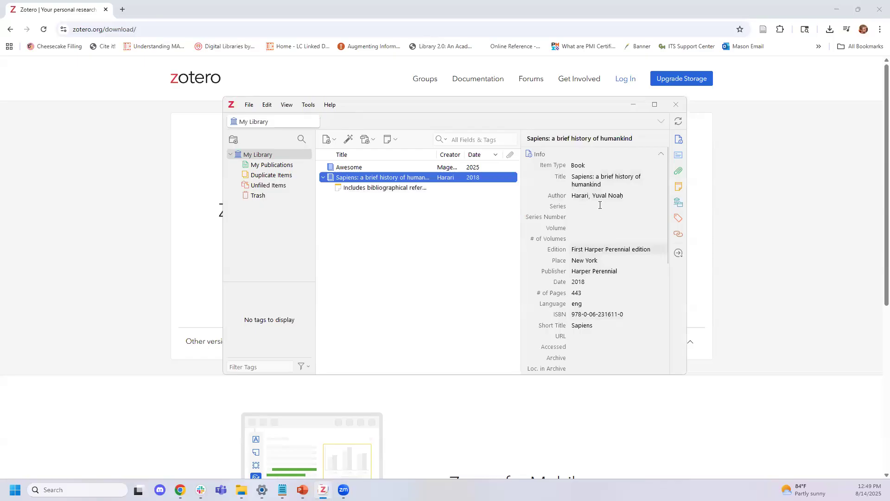
click(599, 177)
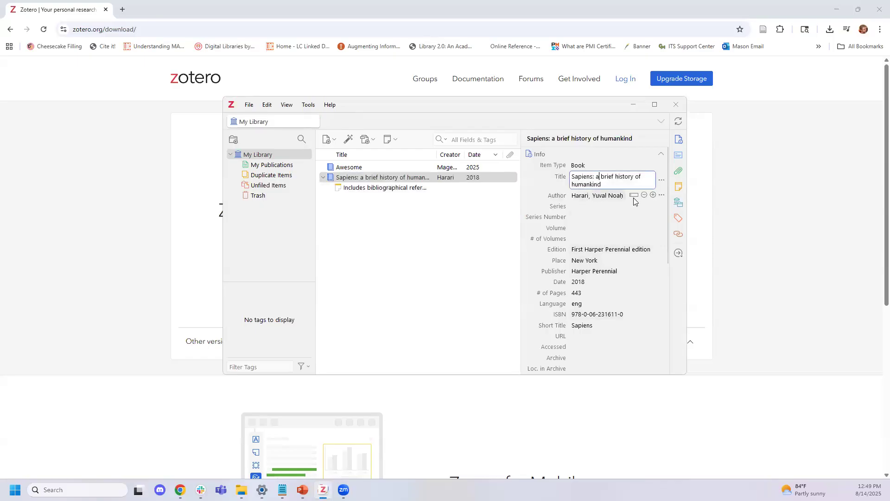
key(BackSpace)
text(A)
click(463, 276)
click(323, 179)
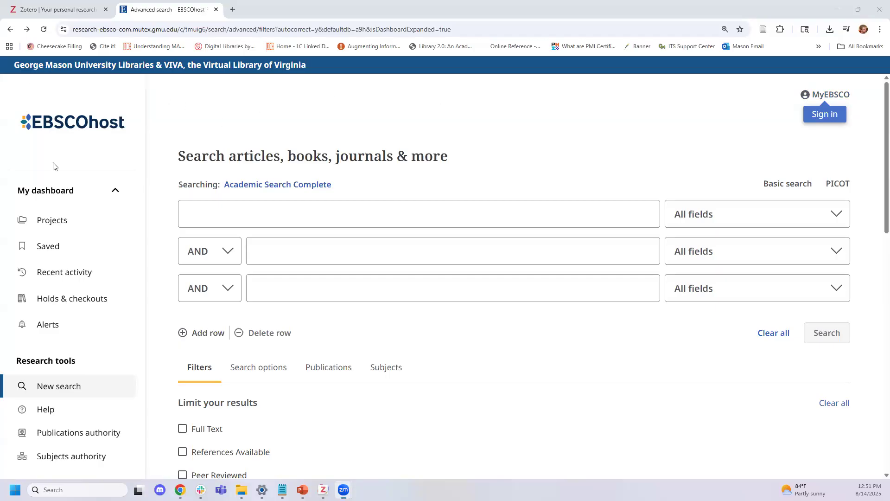
Search Academic Search Complete for 'tests and measures', getting 274,466 results
drag(89, 276, 217, 189)
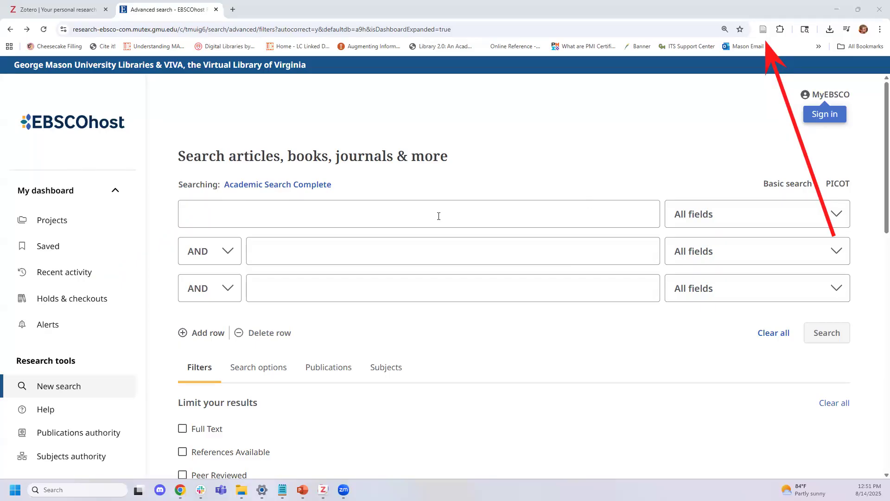
click(302, 214)
text(tests and meas)
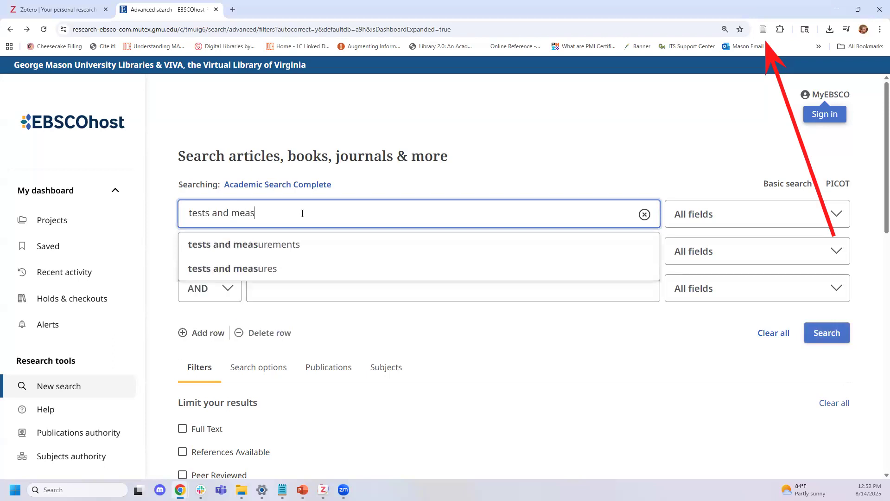
text(ures)
key(Return)
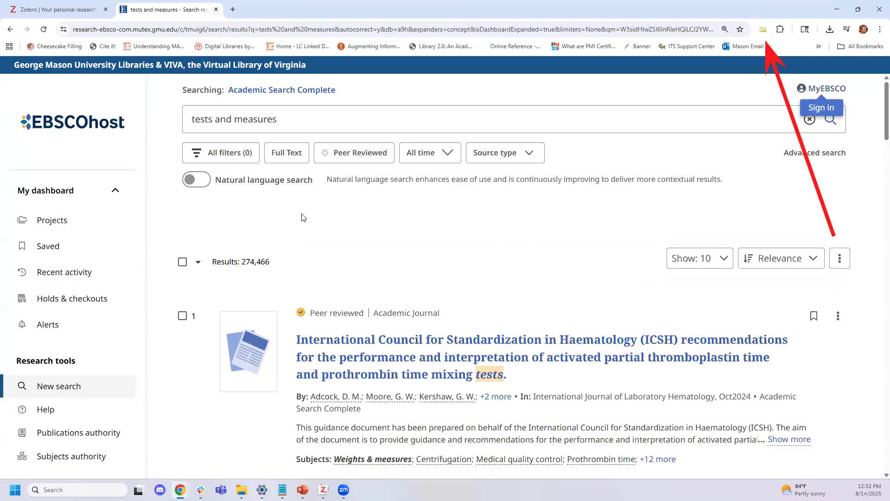
Save the useful-field-of-view, rate-of-force-development and I600 coke-strength articles via the Zotero Connector
click(764, 30)
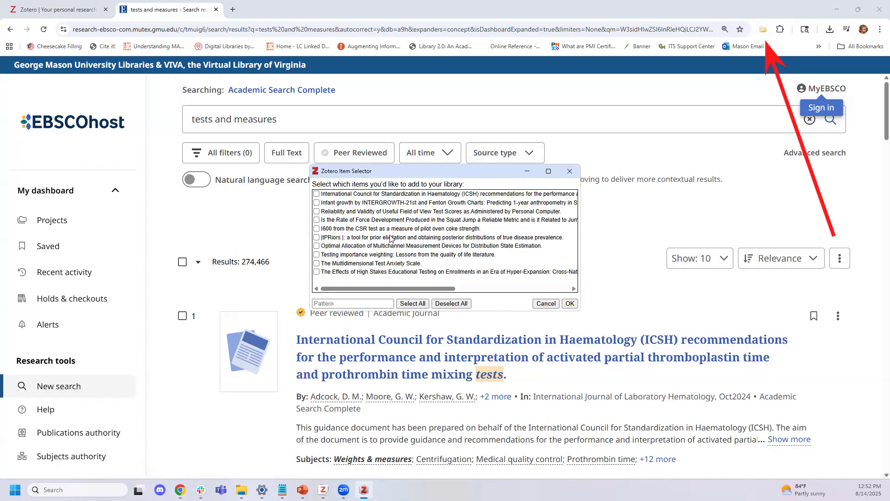
click(360, 211)
click(361, 220)
click(361, 228)
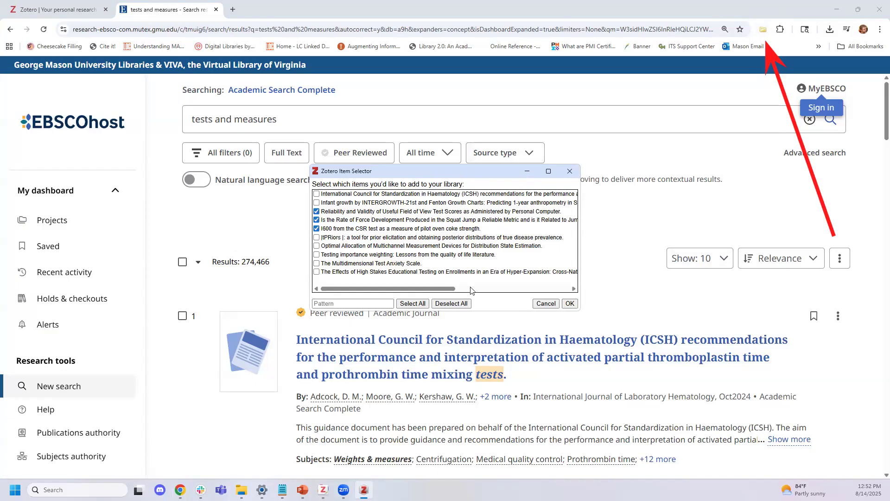
click(570, 304)
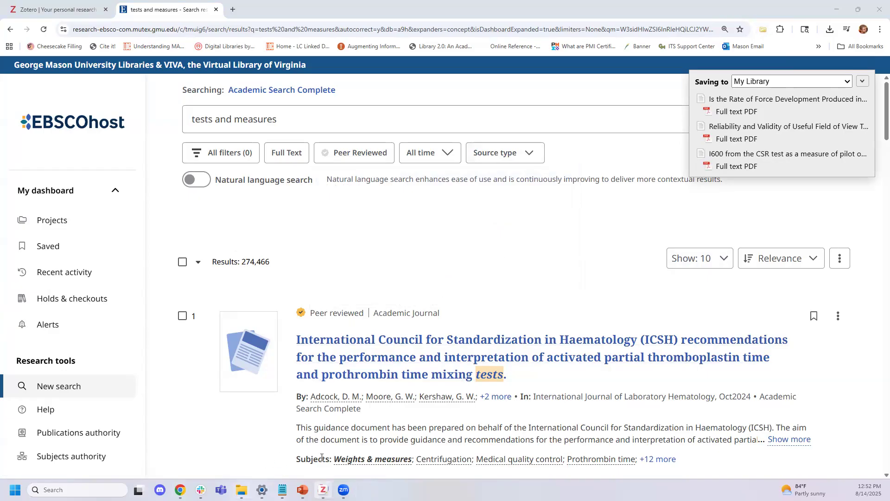
Check the Reliability article's saved PDF in Zotero, then return to the EBSCOhost results
click(324, 490)
click(324, 209)
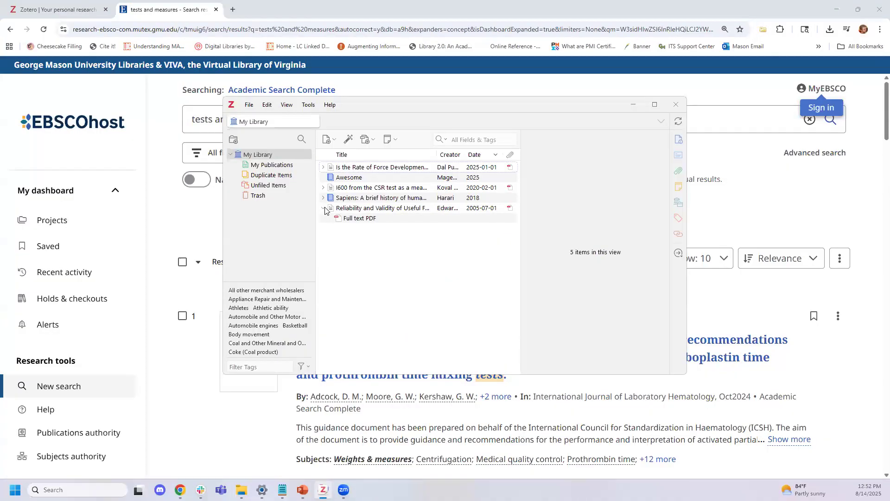
click(531, 77)
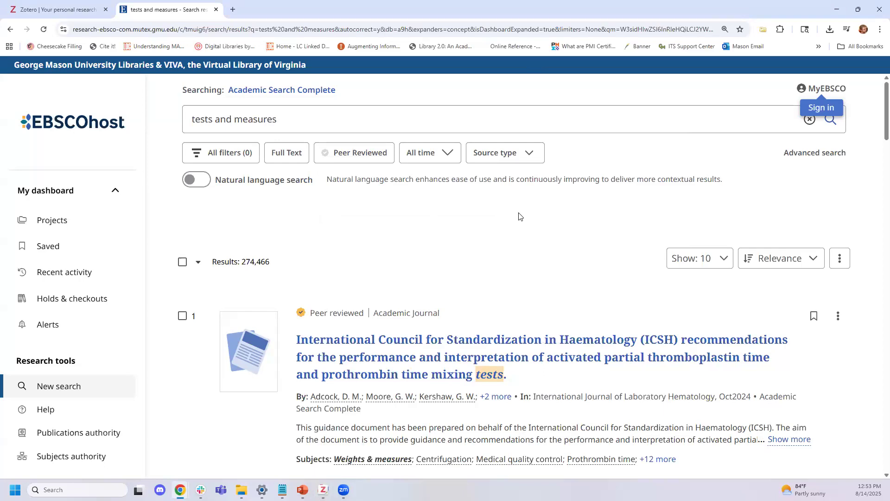
Open result 10, 'The Effects of High Stakes Educational Testing…', to its detail record
scroll(552, 234, down, 20)
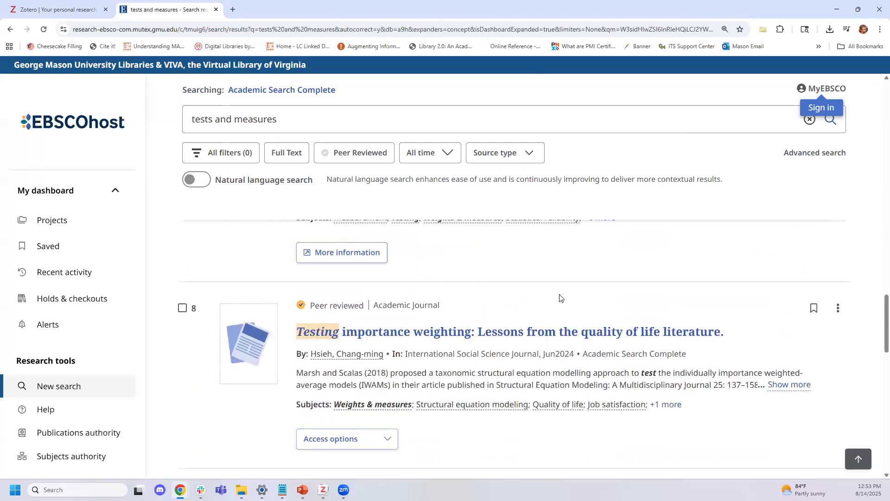
scroll(559, 297, down, 8)
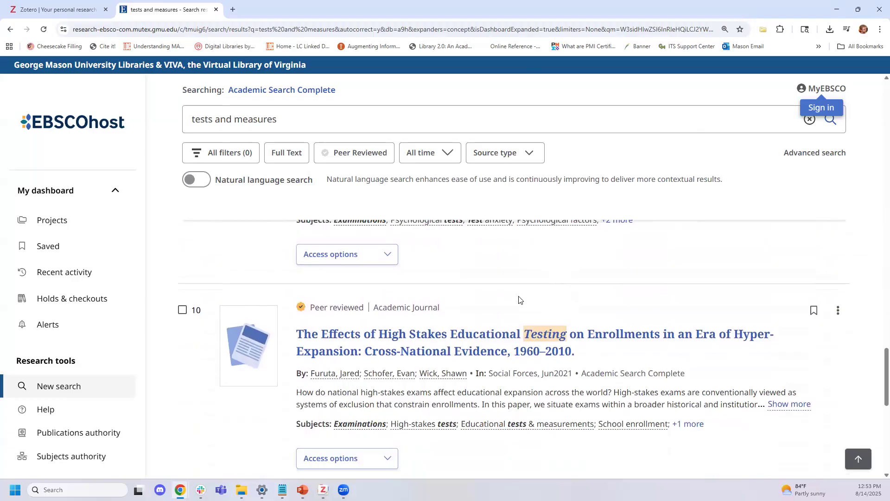
click(528, 342)
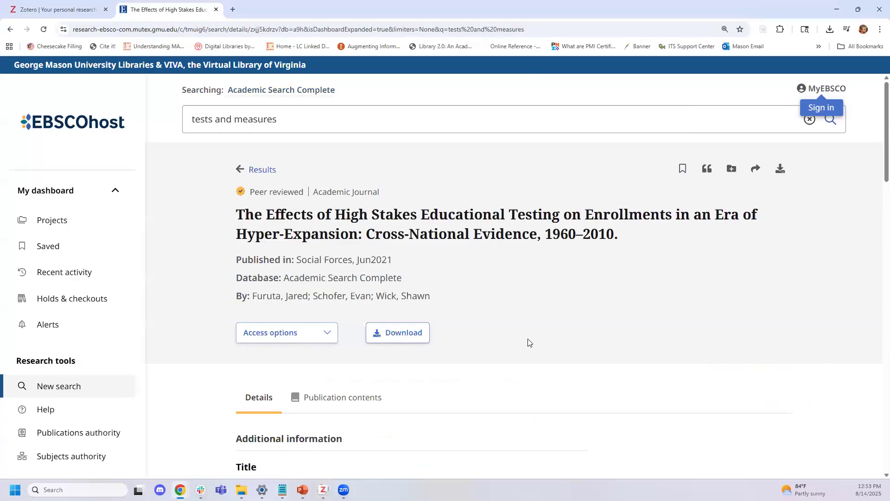
scroll(506, 329, down, 10)
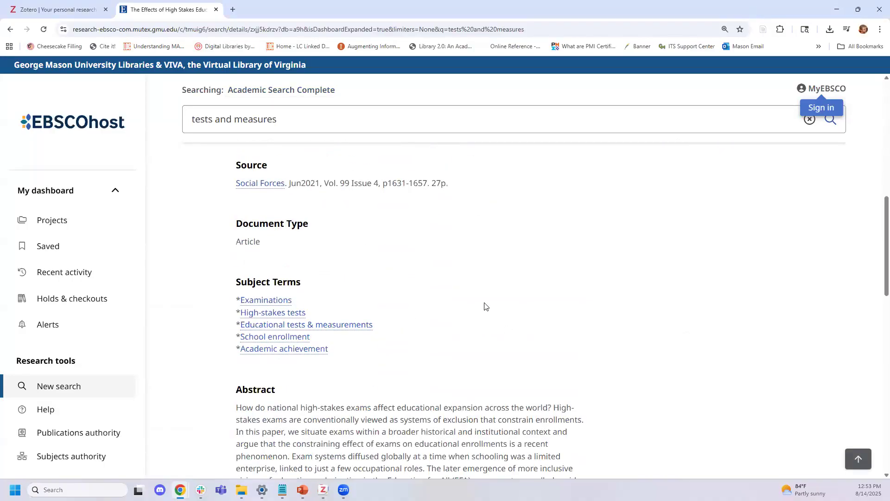
scroll(485, 306, up, 10)
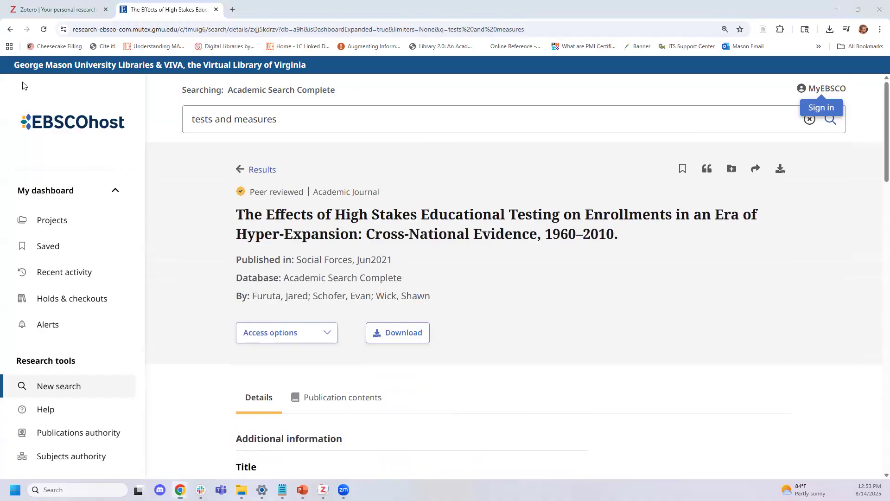
mouse_move(836, 294)
mouse_down()
mouse_move(770, 49)
mouse_move(766, 56)
mouse_up()
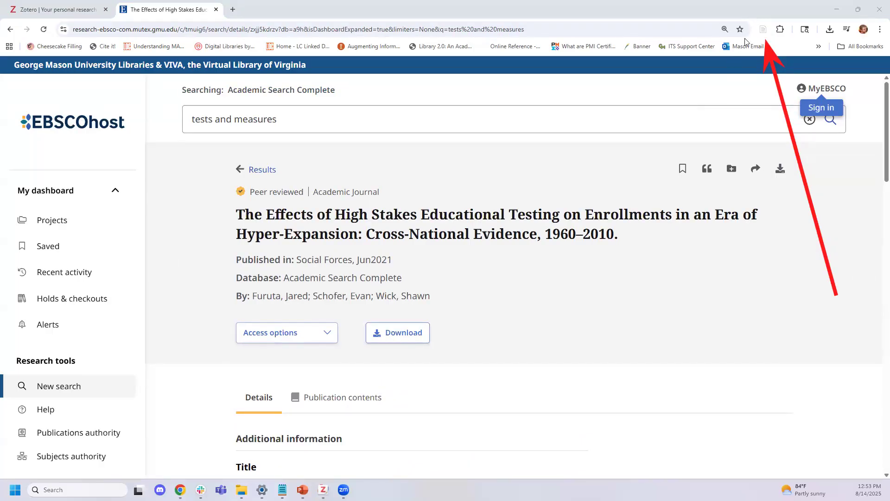
Save the High Stakes Educational Testing article with the Zotero Connector and confirm it in Zotero
click(763, 29)
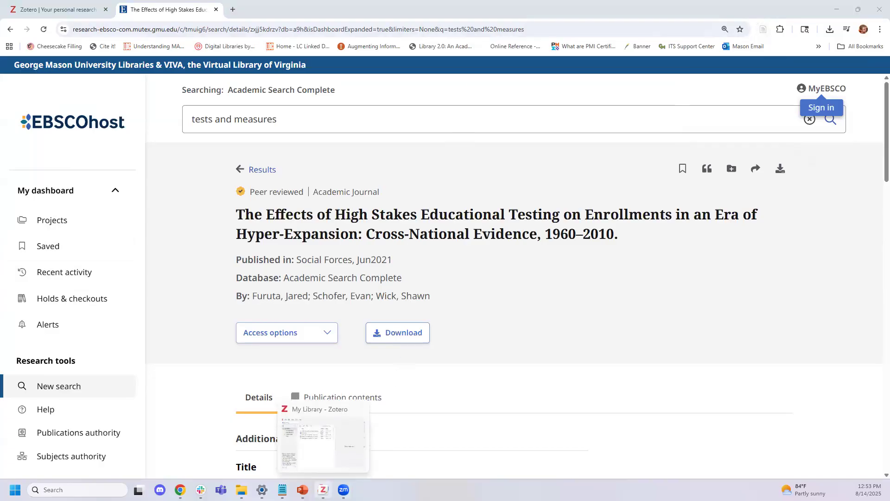
click(324, 490)
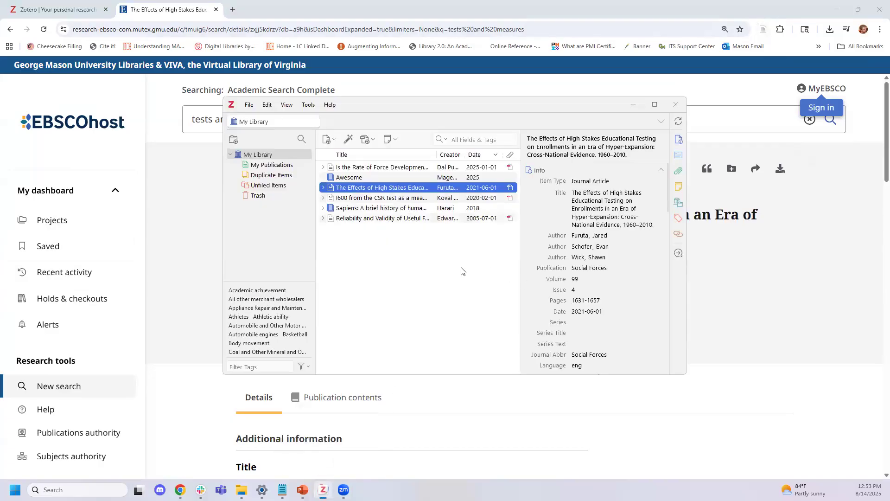
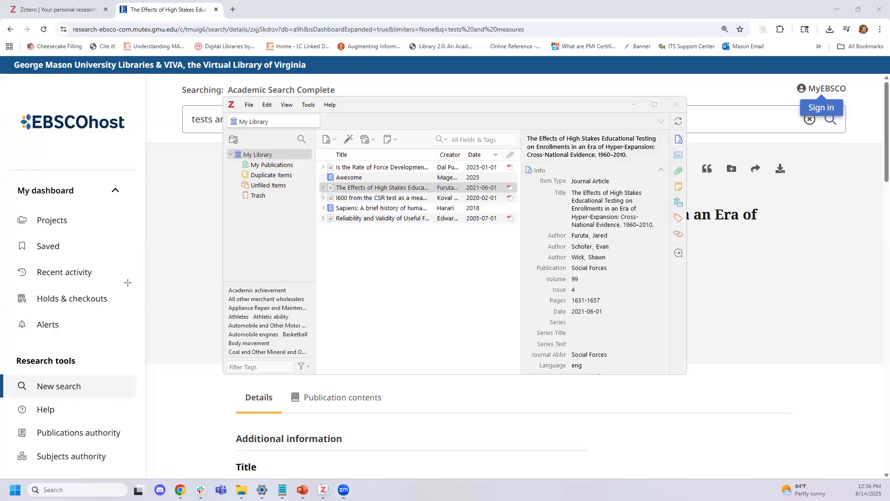
Review the High Stakes Educational Testing article's Social Forces journal details in My Library
drag(127, 295, 222, 149)
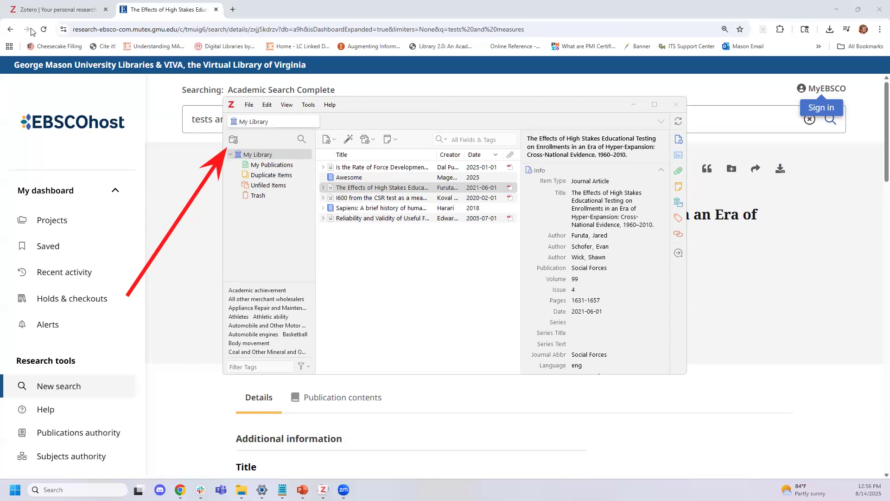
Create a new collection named 'ENGH 302' under My Library
click(234, 140)
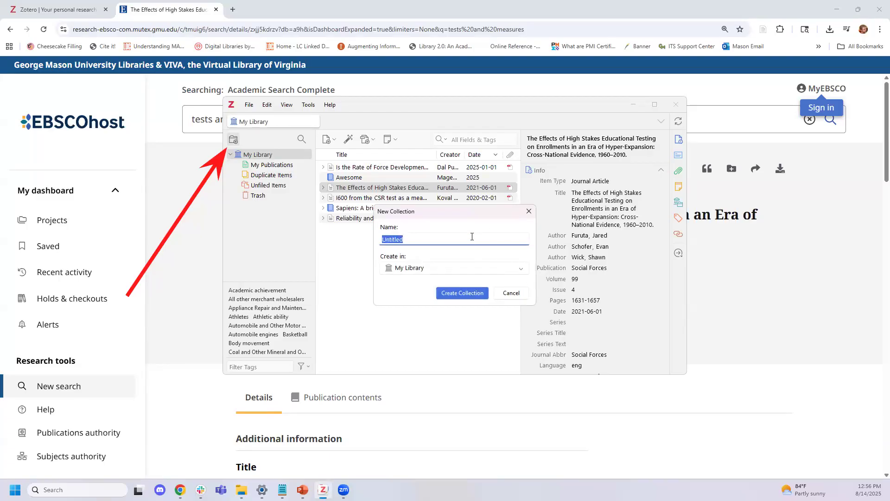
text(ENGH 302)
key(Return)
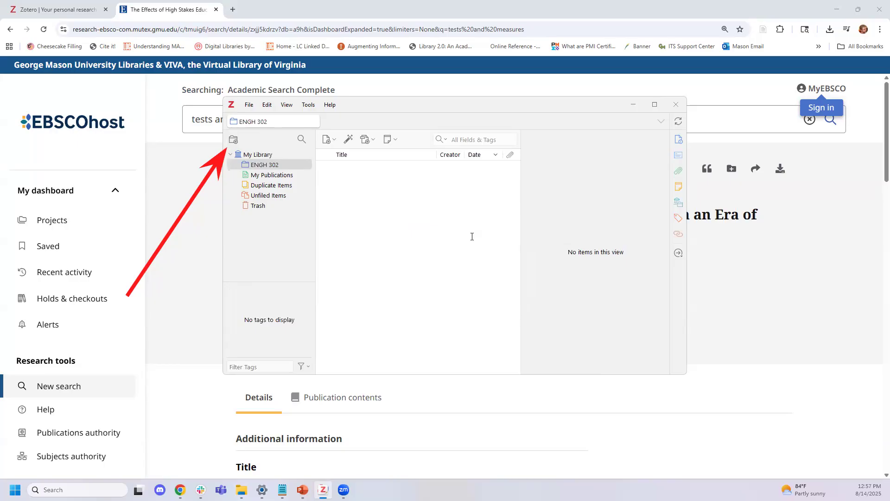
Select the four articles in My Library and file them into ENGH 302
click(261, 156)
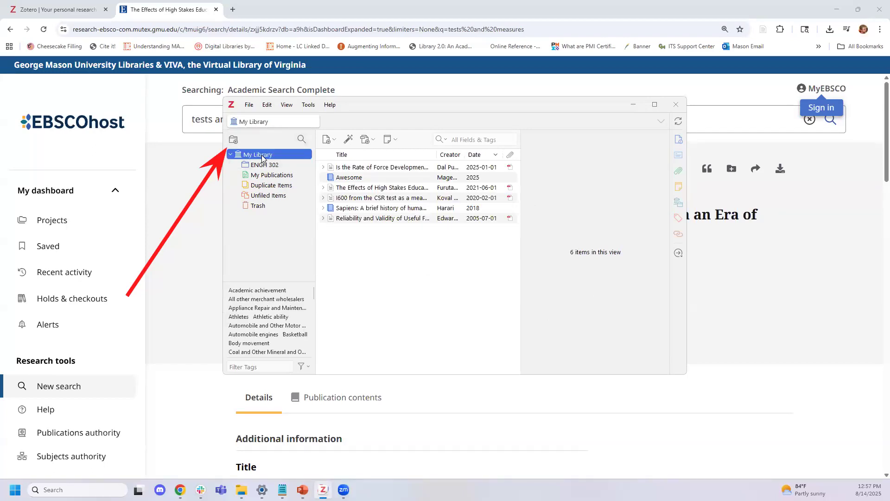
click(382, 219)
ctrl+click(386, 198)
ctrl+click(390, 188)
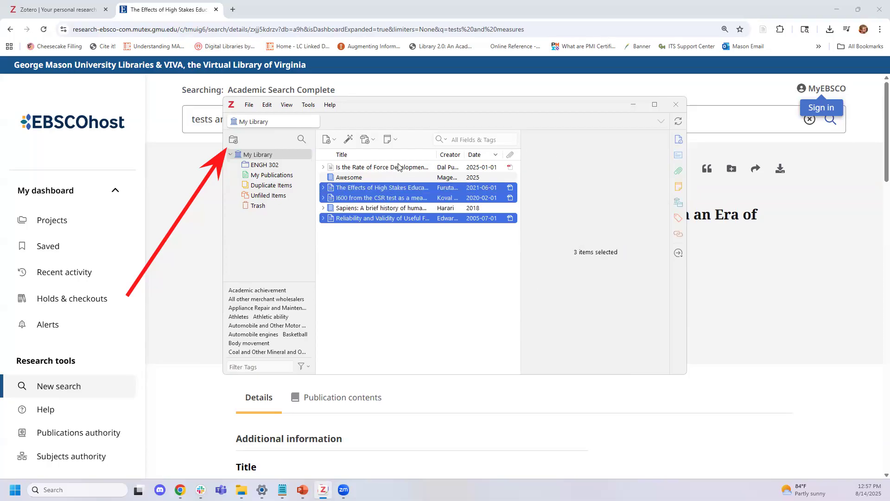
ctrl+click(398, 167)
drag(406, 166, 268, 166)
Review several items' details, then confirm ENGH 302 shows its four articles
click(399, 216)
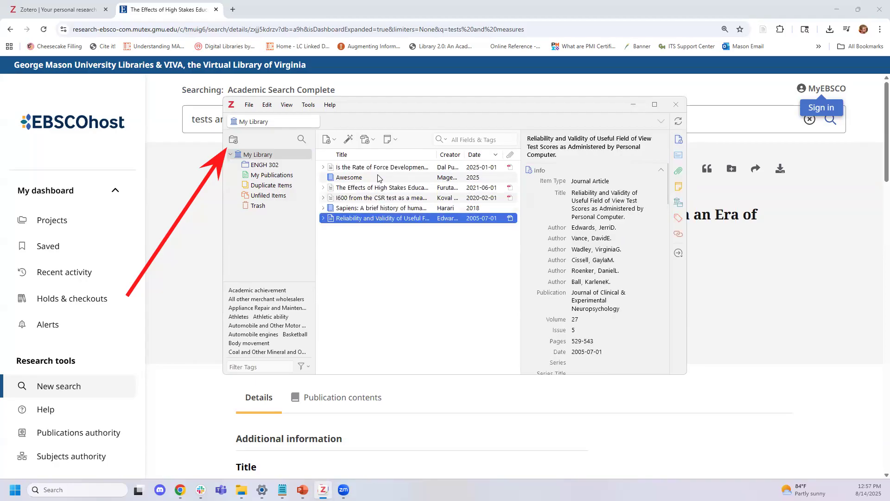
click(379, 178)
click(385, 208)
click(384, 218)
click(263, 166)
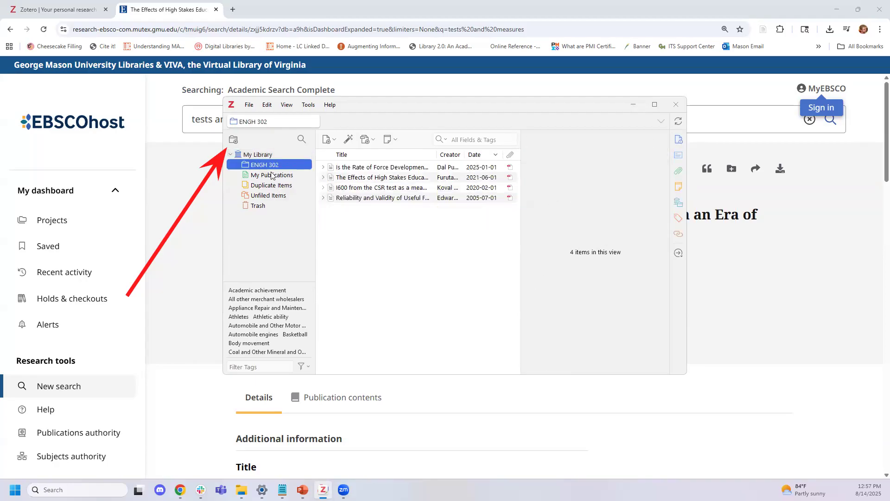
click(400, 188)
click(401, 197)
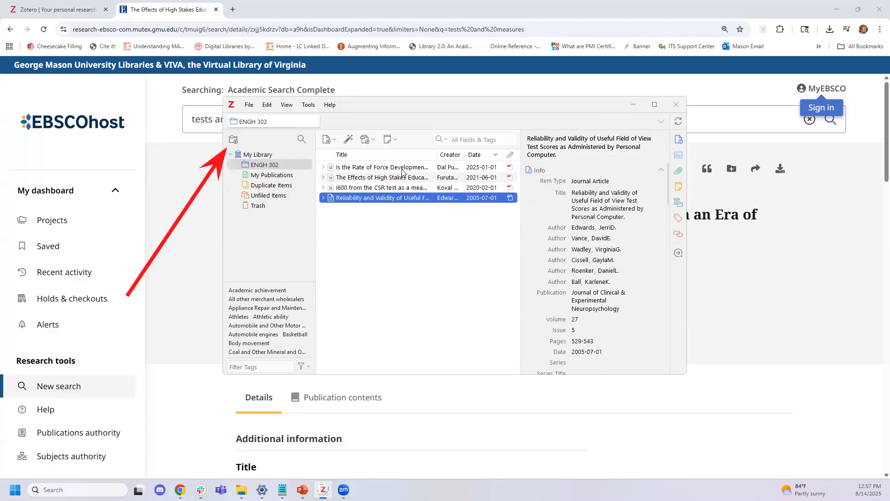
click(404, 177)
click(256, 154)
click(271, 165)
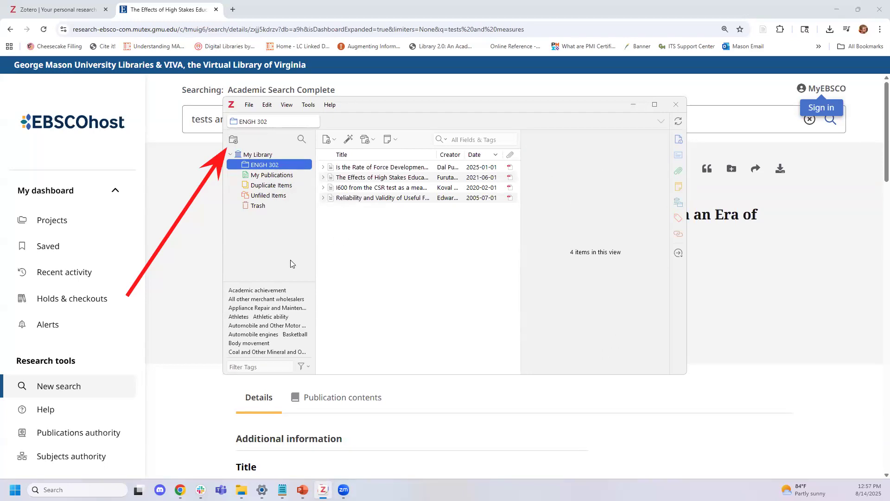
Create a 'CRIM 495' collection and move it to My Library's top level
click(234, 139)
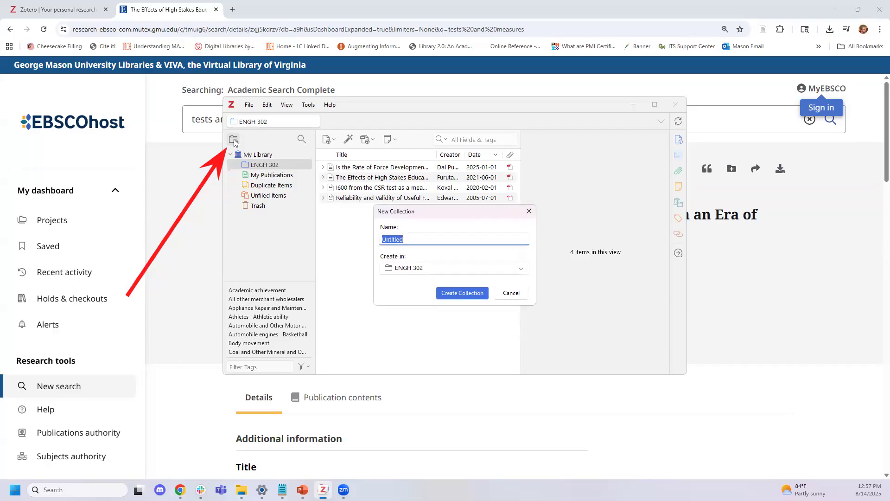
text(CRIM 495)
key(Return)
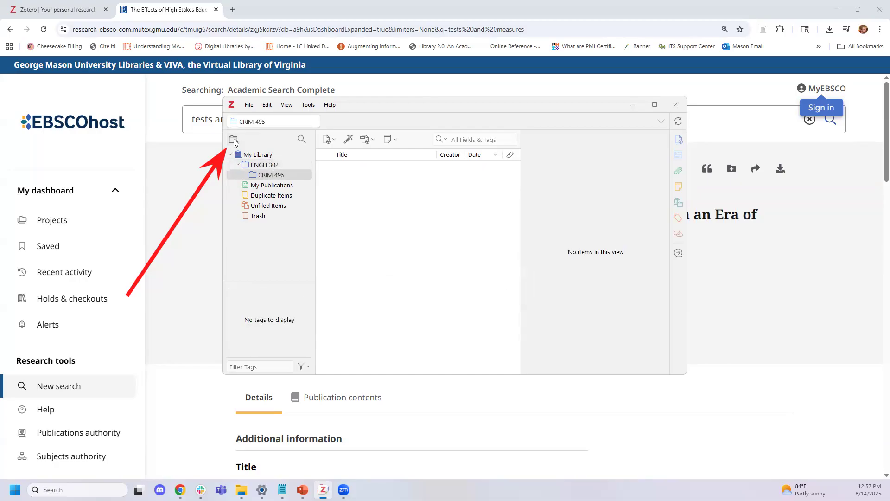
drag(255, 177, 250, 155)
click(266, 176)
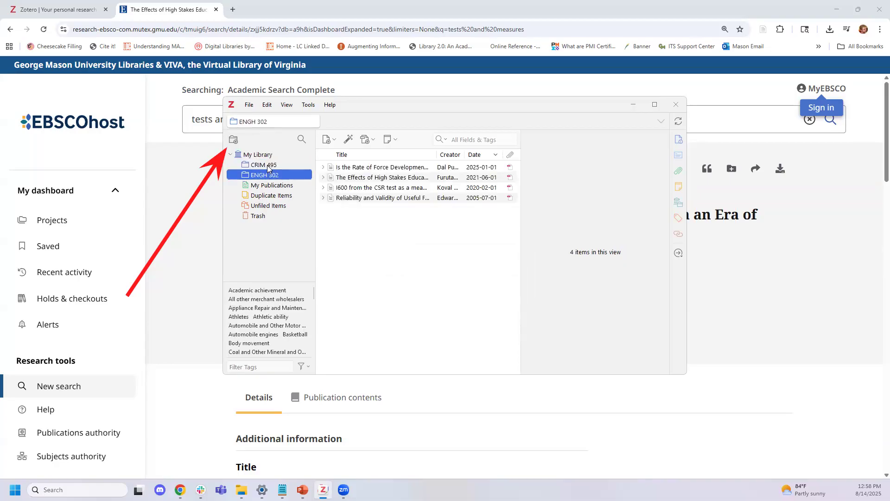
File the Awesome and Sapiens books into the CRIM 495 collection
click(270, 156)
click(371, 178)
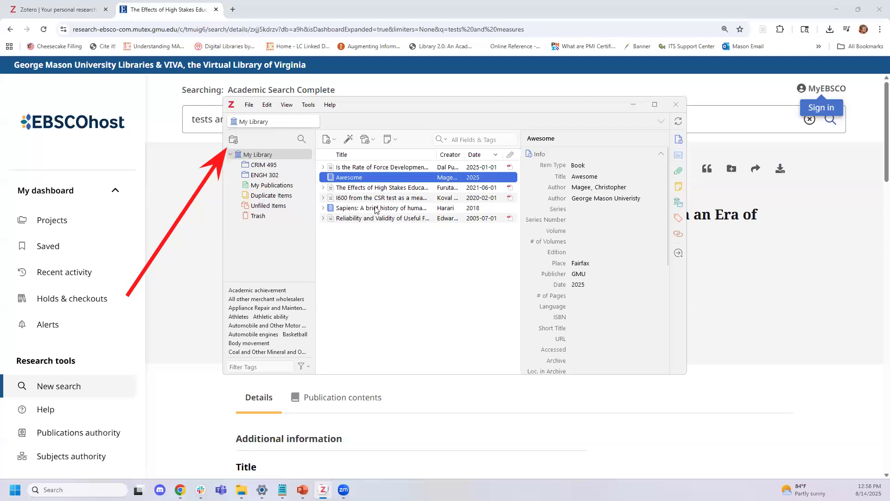
ctrl+click(376, 210)
drag(377, 180, 263, 170)
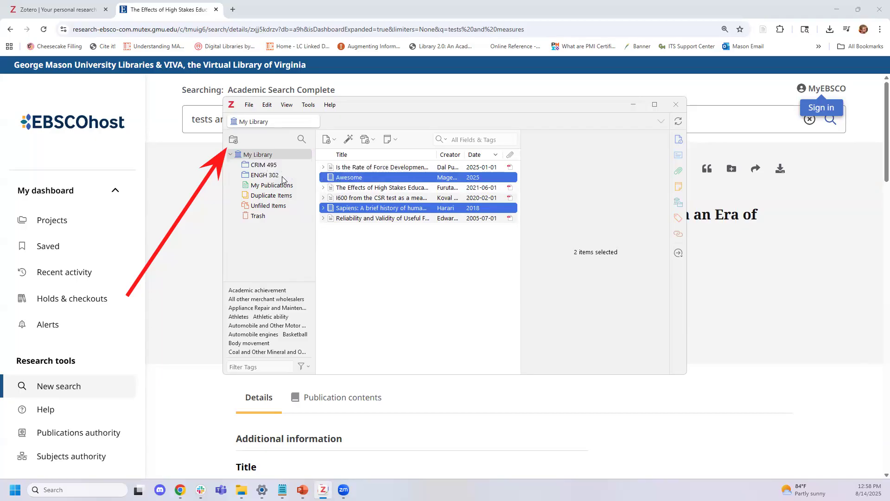
Verify CRIM 495's two books and ENGH 302's four articles, including Rate of Force Development
click(269, 176)
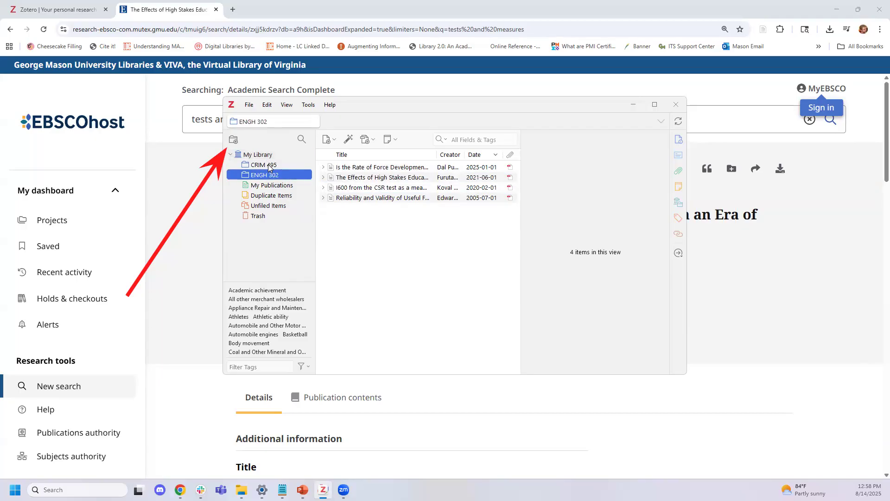
click(268, 164)
click(271, 174)
click(344, 168)
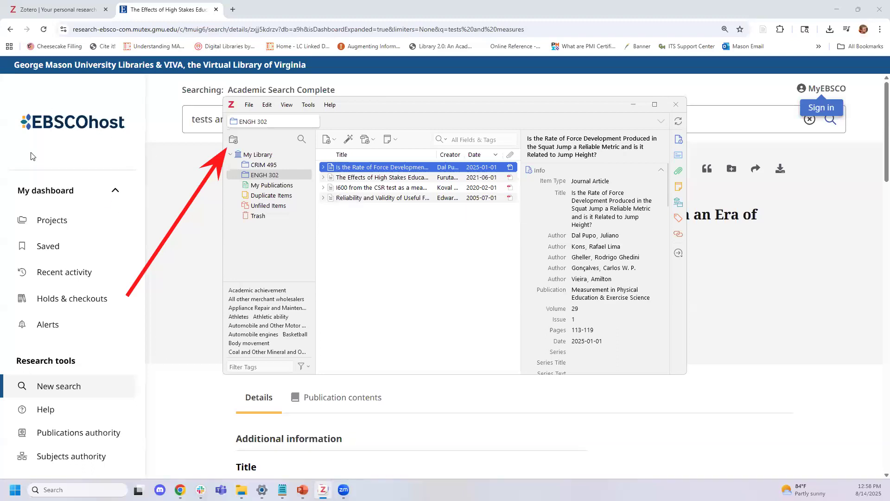
click(29, 140)
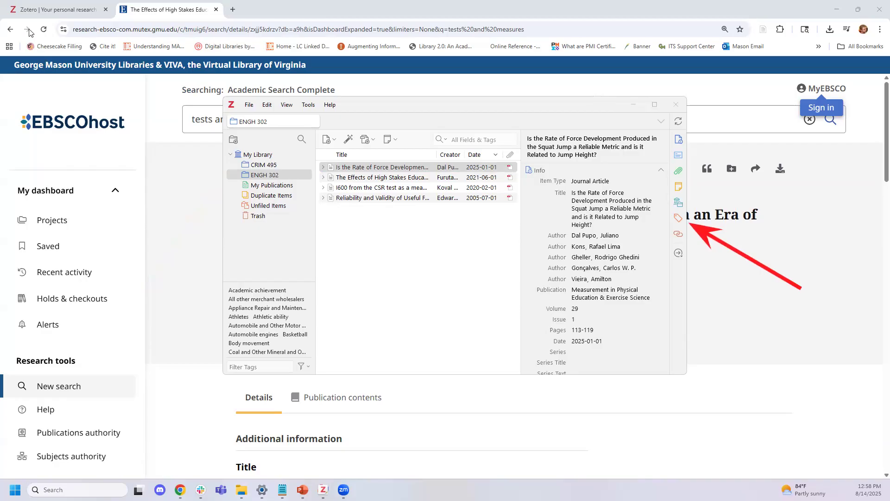
Show the Rate of Force Development article's 18 tags in the full library
click(679, 219)
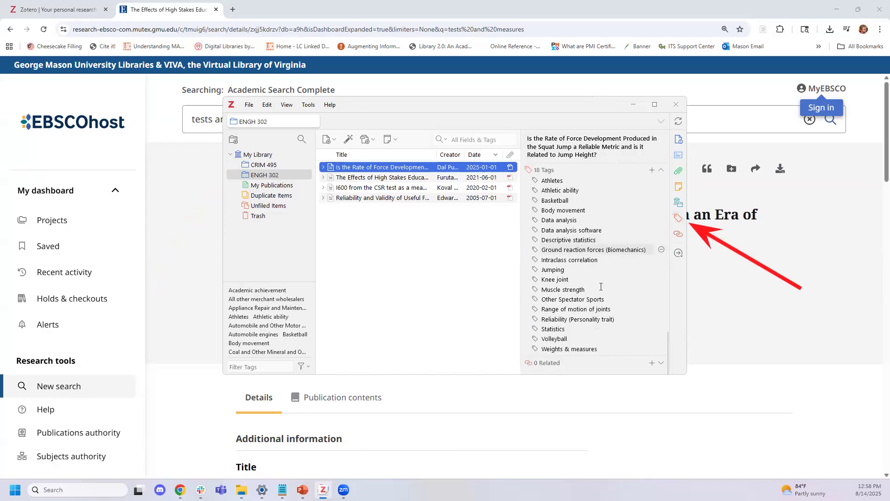
click(259, 155)
click(382, 172)
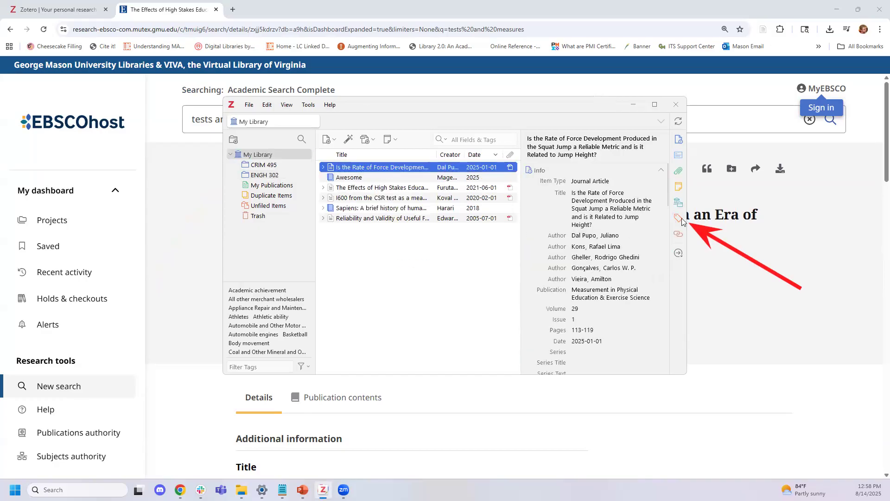
click(680, 218)
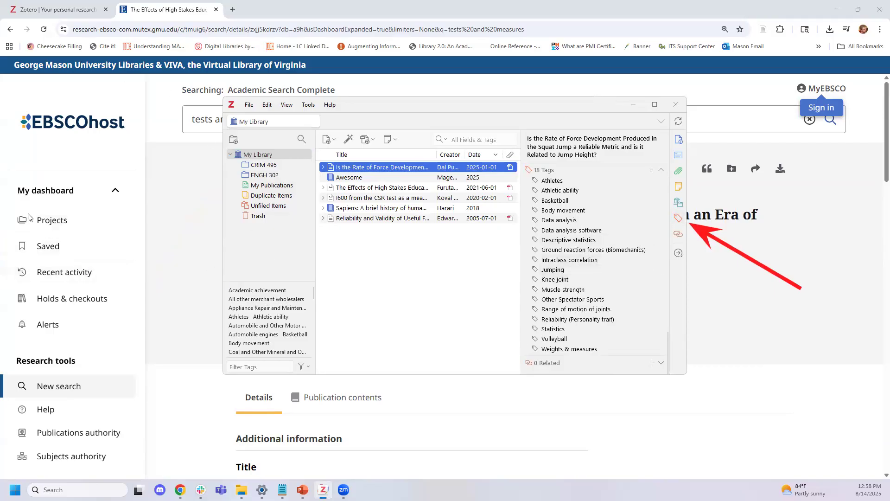
Look over the EBSCO article page in the browser, then return to Zotero
click(196, 291)
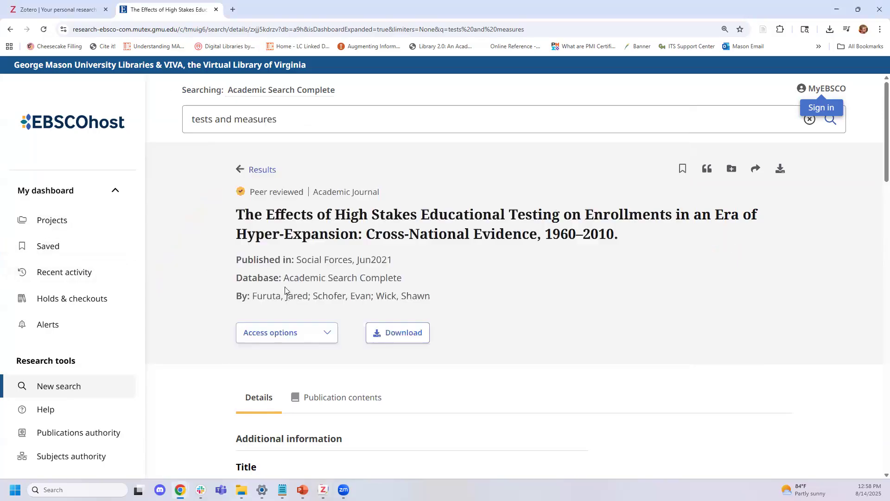
scroll(278, 297, down, 10)
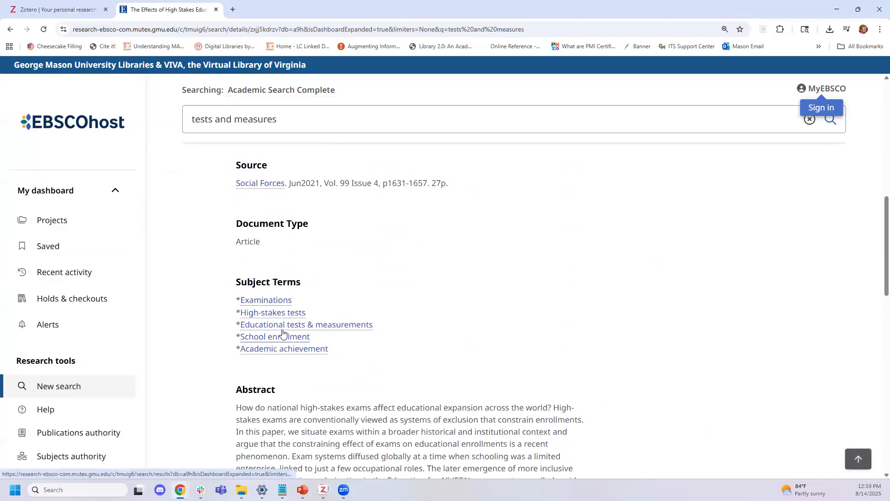
scroll(292, 314, up, 5)
scroll(293, 313, up, 5)
scroll(354, 270, down, 3)
scroll(427, 256, up, 3)
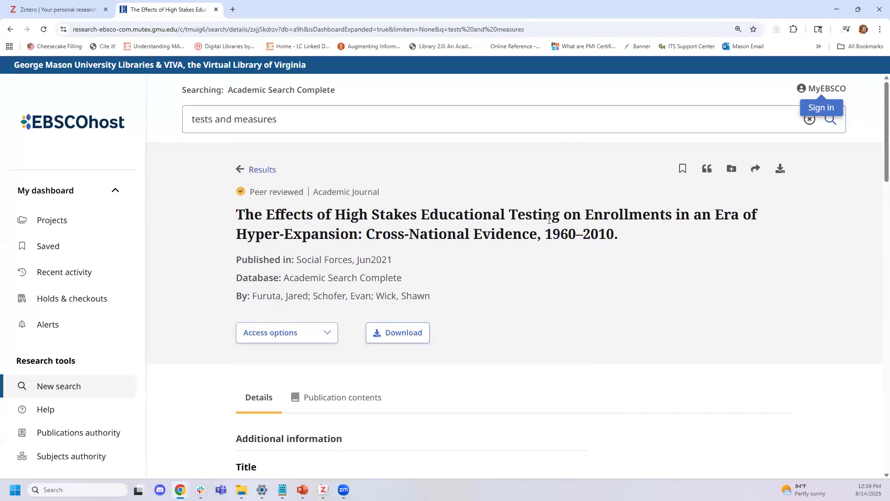
key(alt+Tab)
Check the High Stakes Testing article's 5 tags and the Awesome book's empty tags section
click(356, 190)
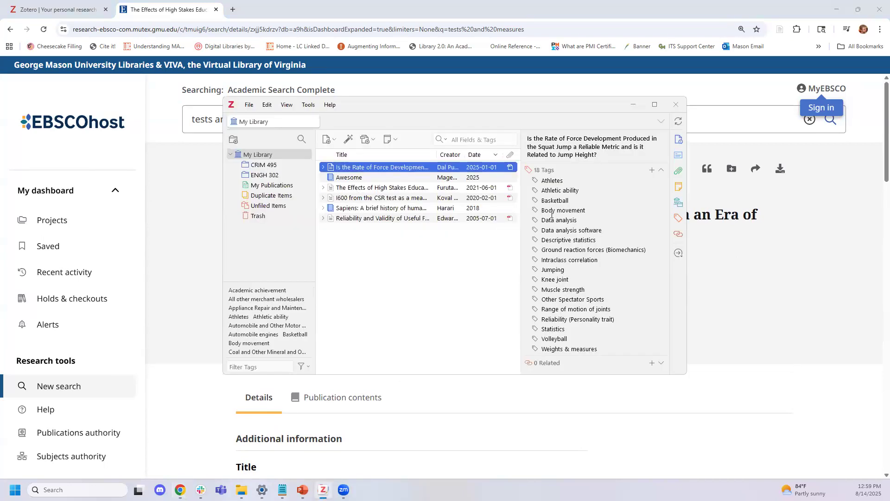
click(678, 218)
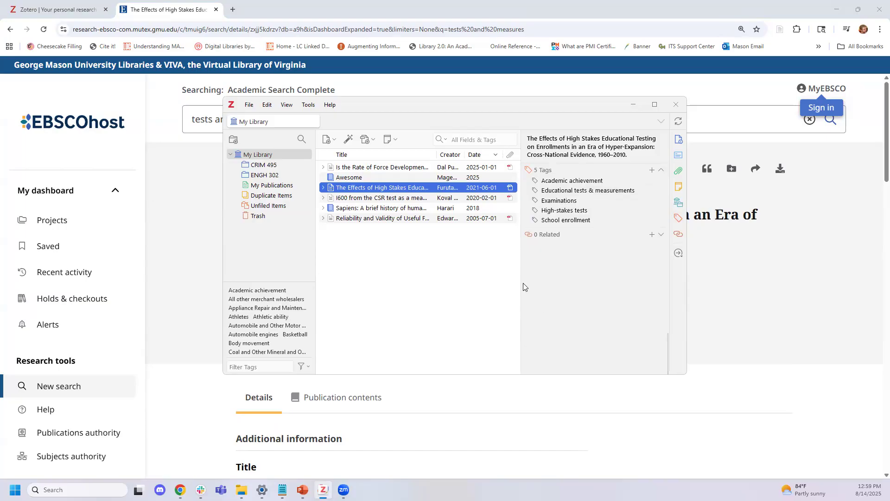
click(401, 177)
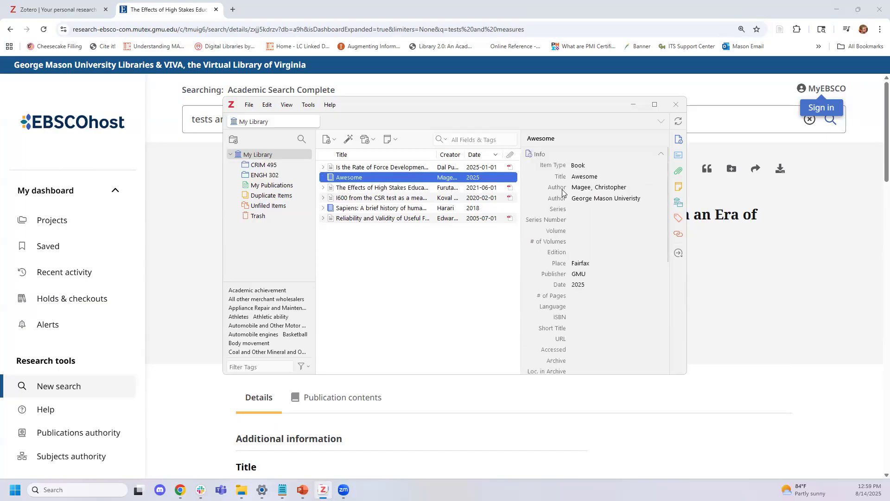
click(679, 220)
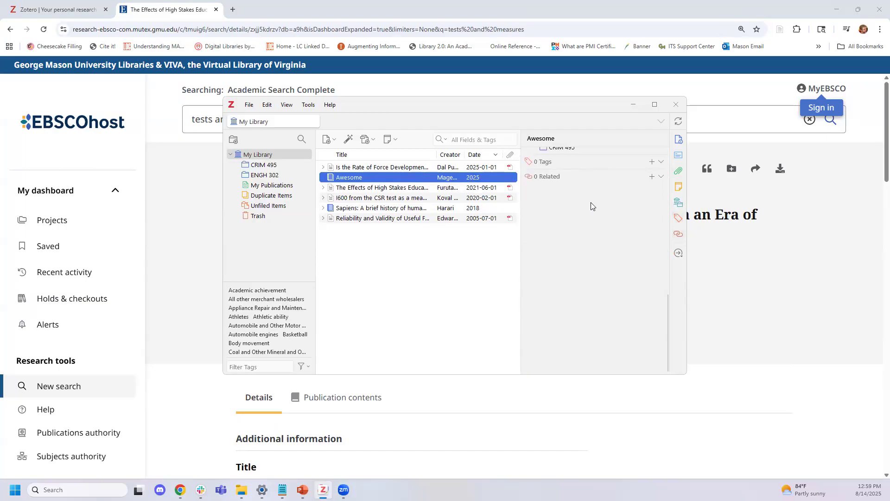
Tag the Awesome book with 'Awesome Theory'
click(653, 155)
text(Awesome Theory)
key(Return)
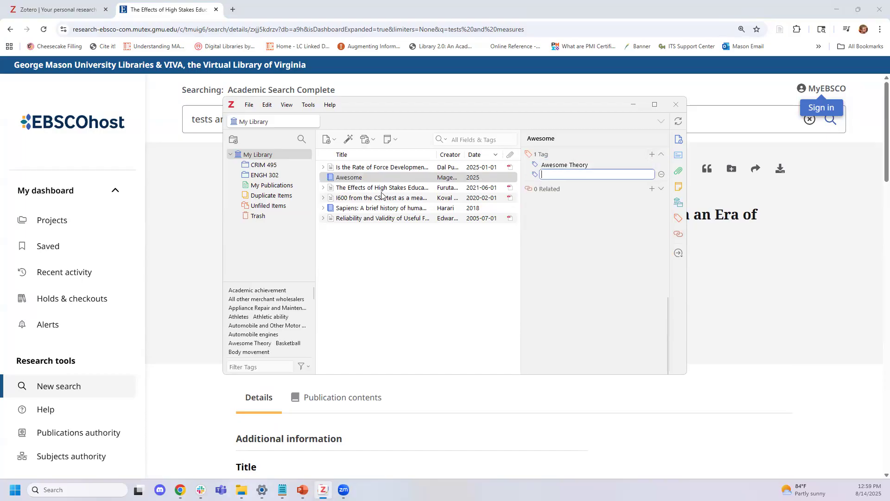
Add the existing 'Awesome Theory' tag to the Sapiens book
click(394, 209)
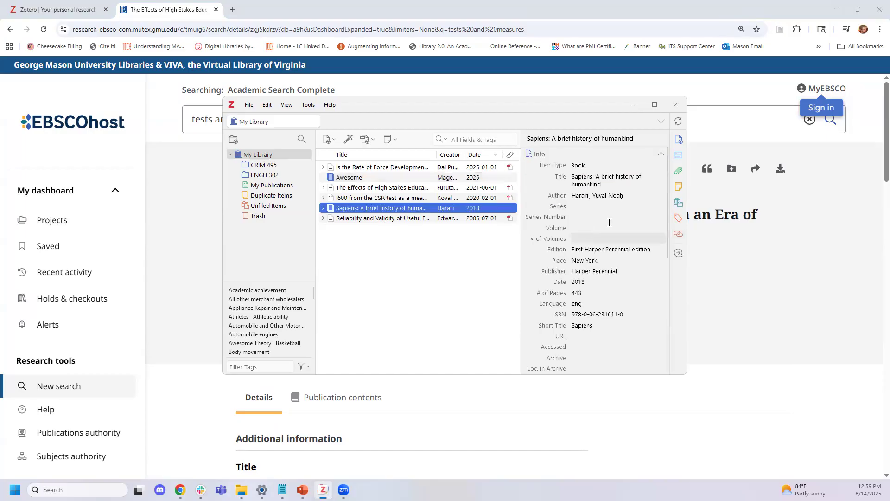
click(678, 221)
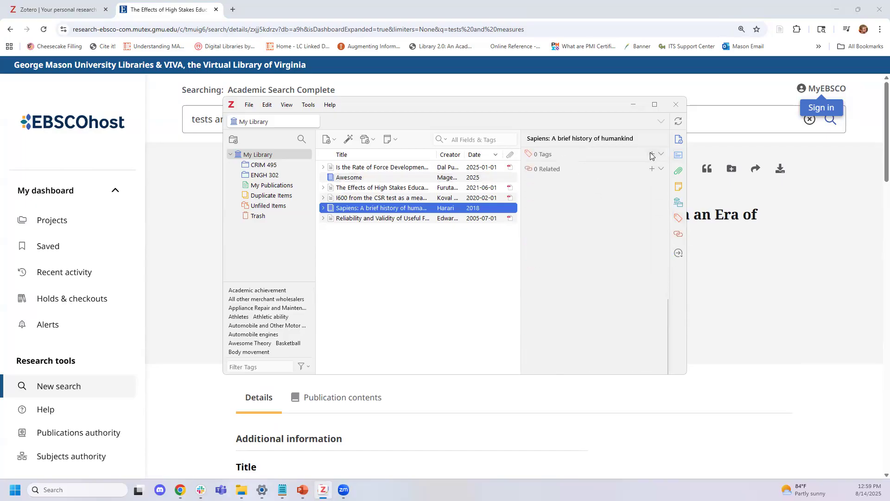
click(650, 154)
text(Awesome)
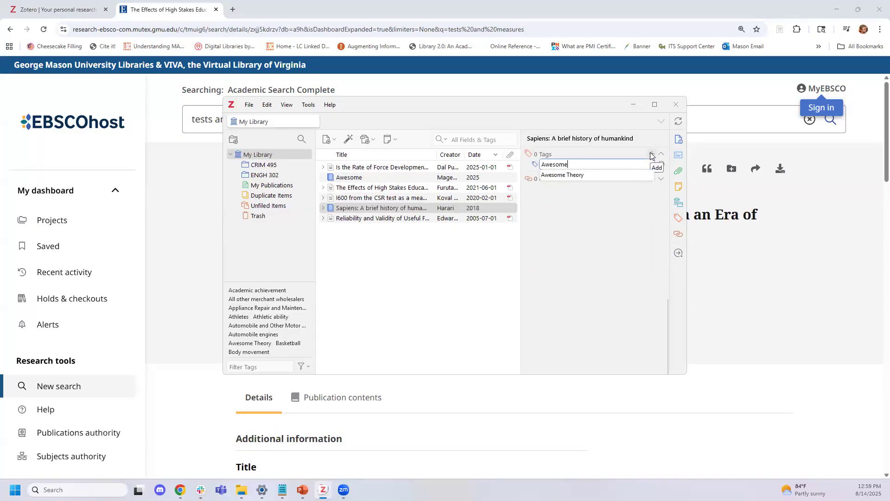
key(Down)
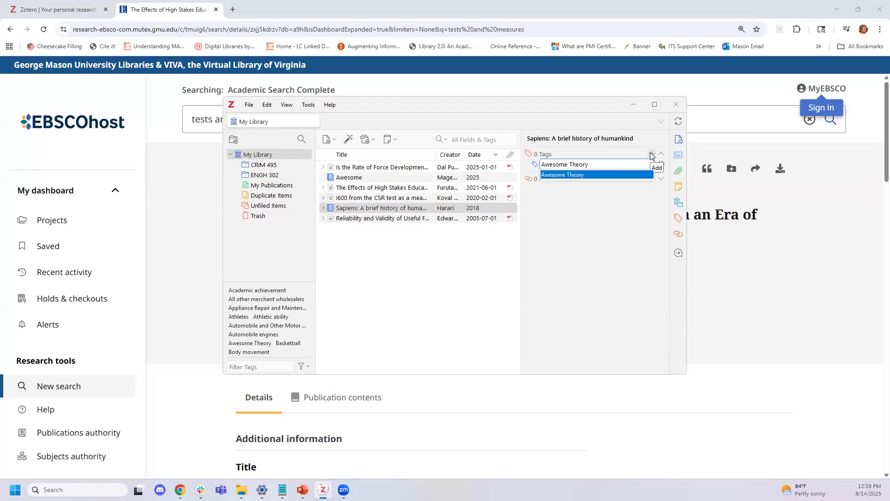
key(Return)
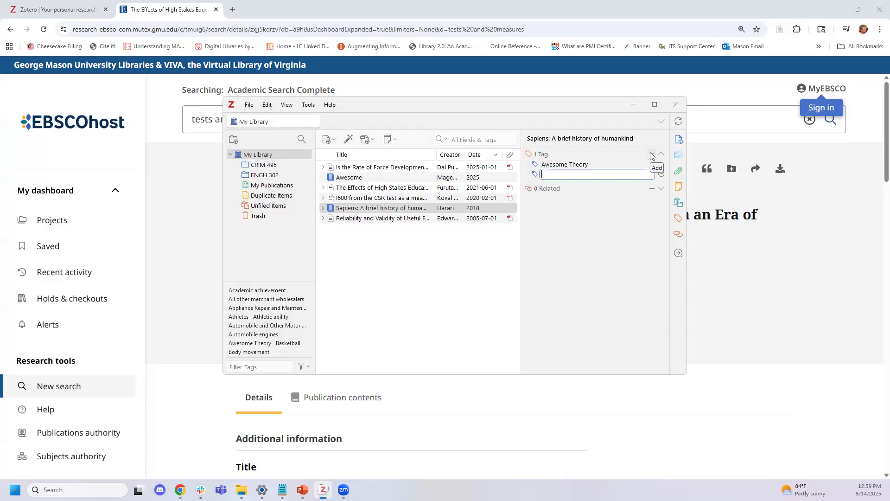
click(457, 271)
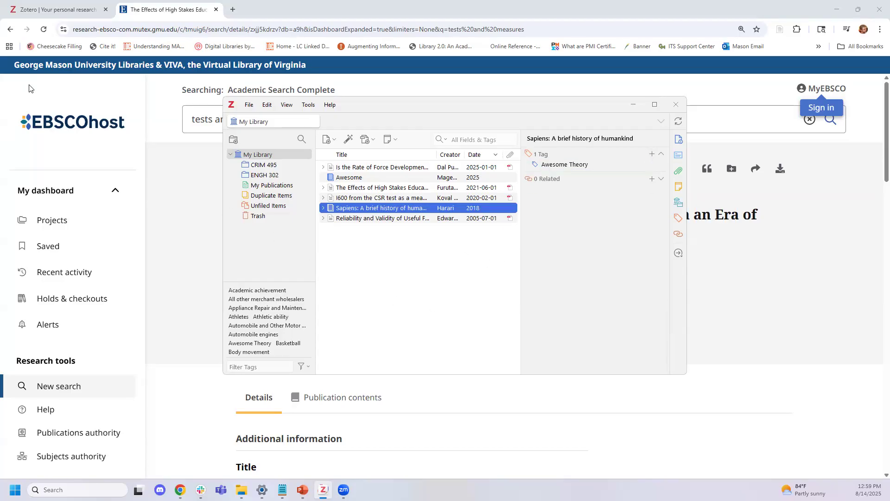
mouse_move(143, 334)
mouse_down()
mouse_move(219, 350)
mouse_move(223, 343)
mouse_up()
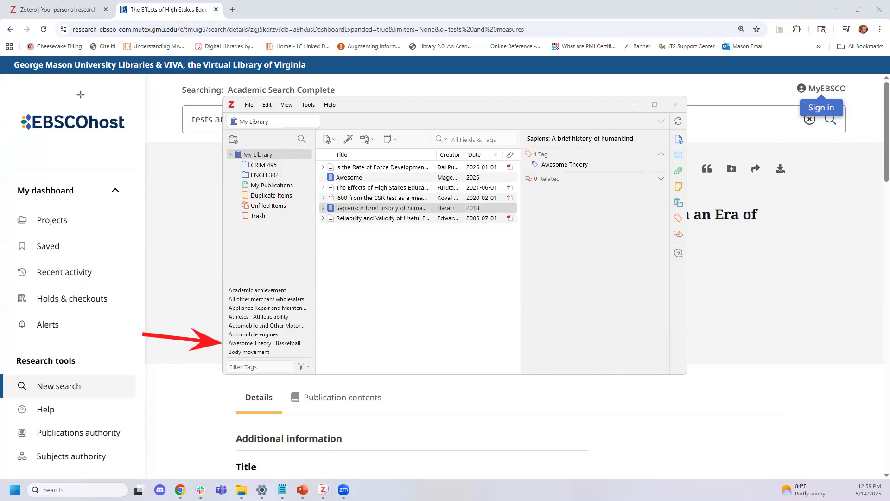
click(261, 345)
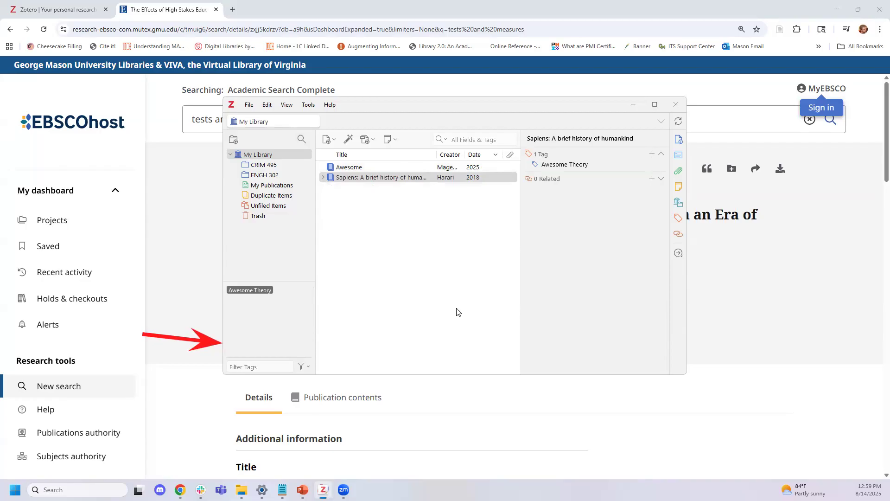
click(251, 290)
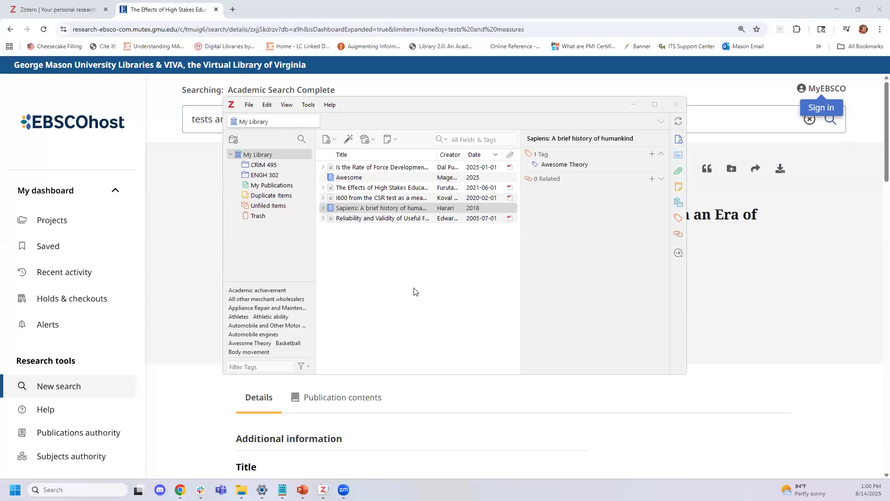
click(263, 167)
click(260, 155)
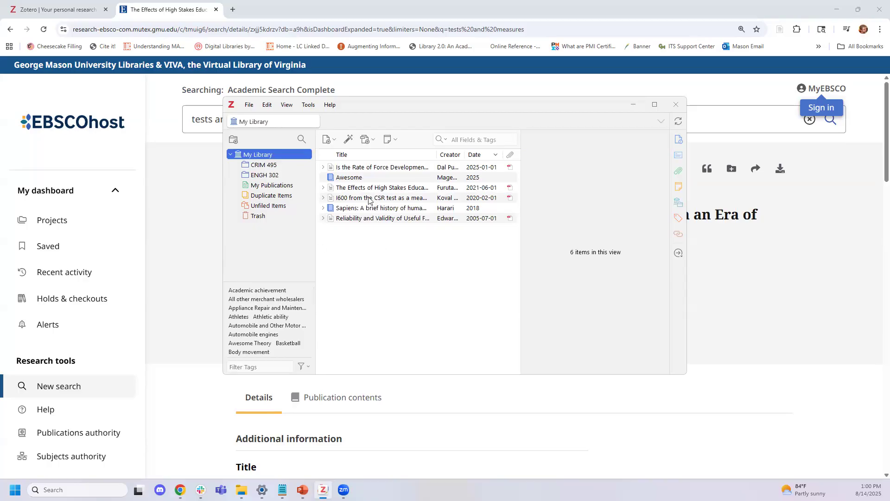
Add a child note to the Awesome book reading 'Awesome Book is Awesome.'
click(373, 177)
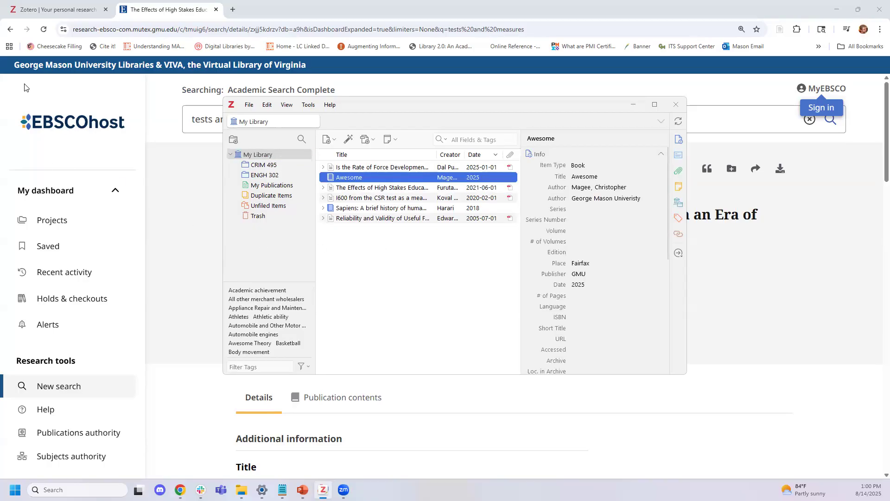
mouse_move(774, 259)
mouse_down()
mouse_move(697, 193)
mouse_move(685, 194)
mouse_up()
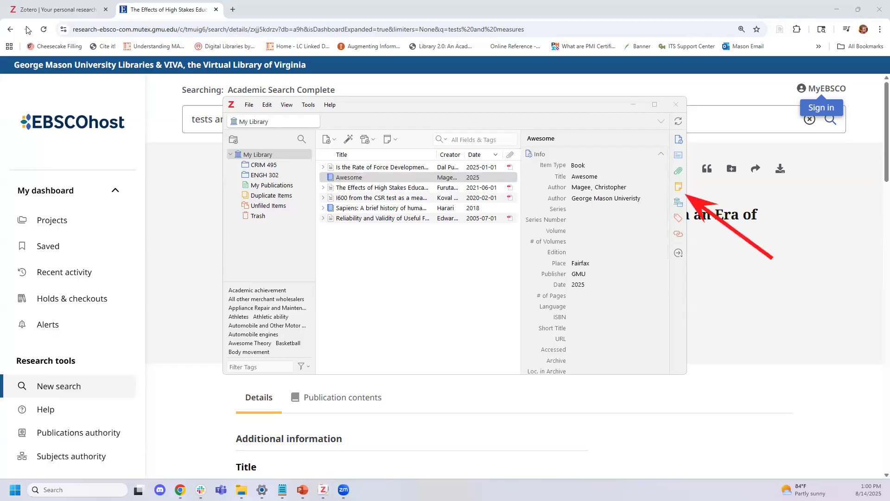
click(681, 188)
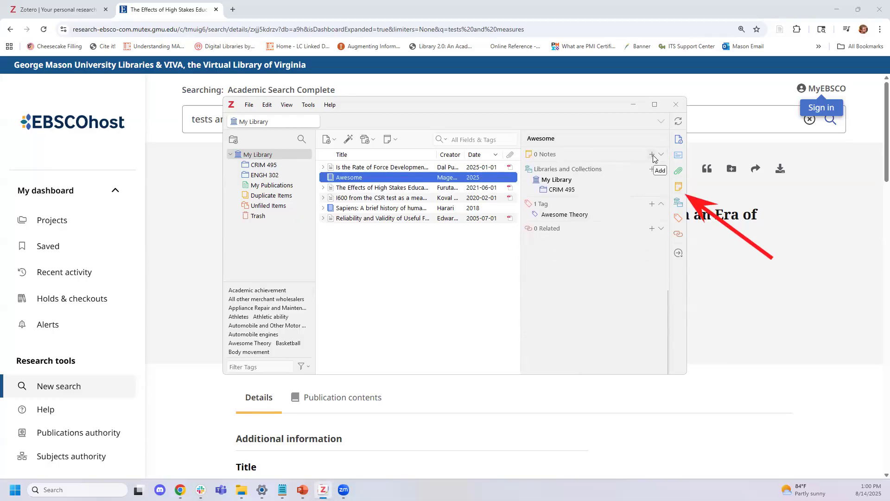
click(653, 155)
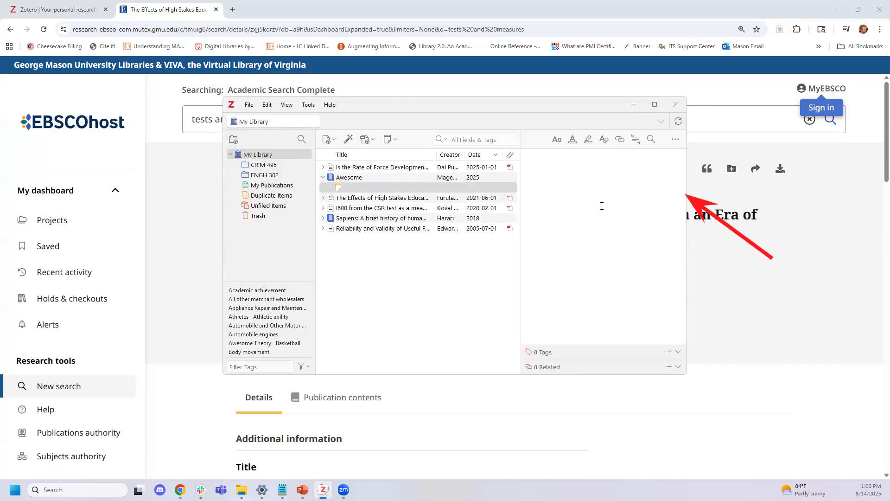
text(Awesome Book is Awesome.)
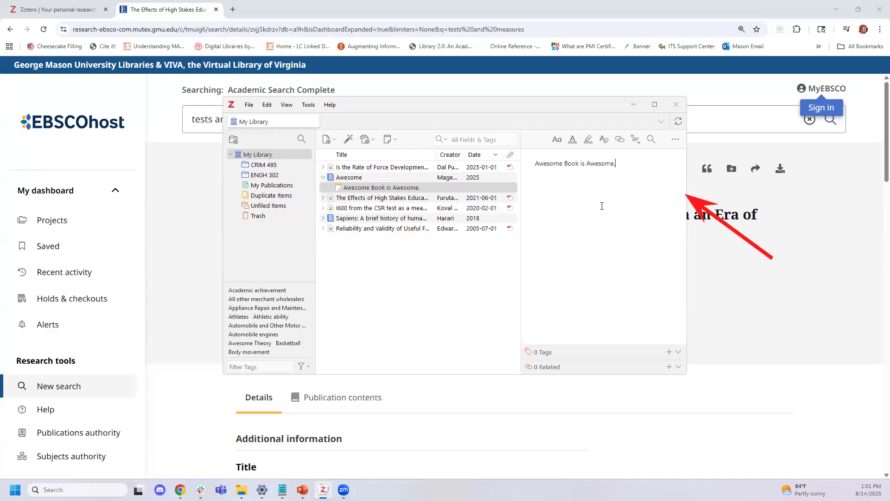
Add 'Awesome Theory is defined on page 419. Very important. Cite this later.' to the note
text(Awesome Theory is defined on page 419.  Very important.  Cite this later.)
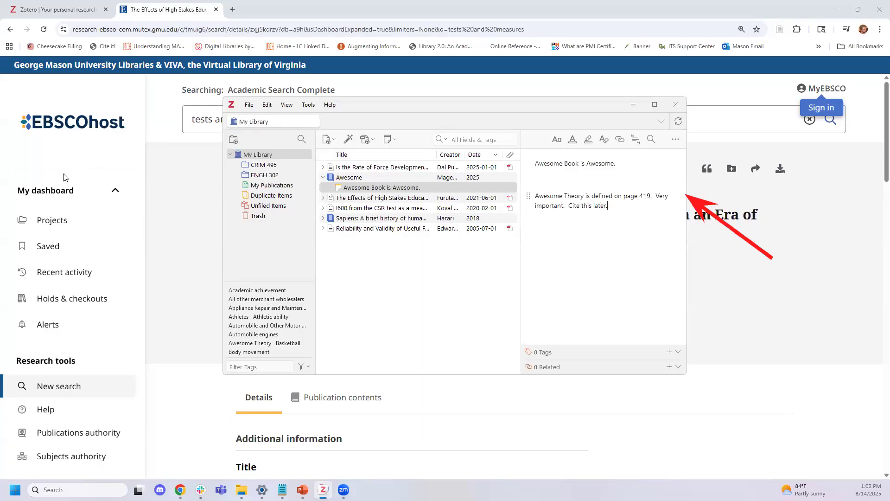
Return to My Library and collapse the Awesome book's child note under its entry
click(268, 156)
click(338, 180)
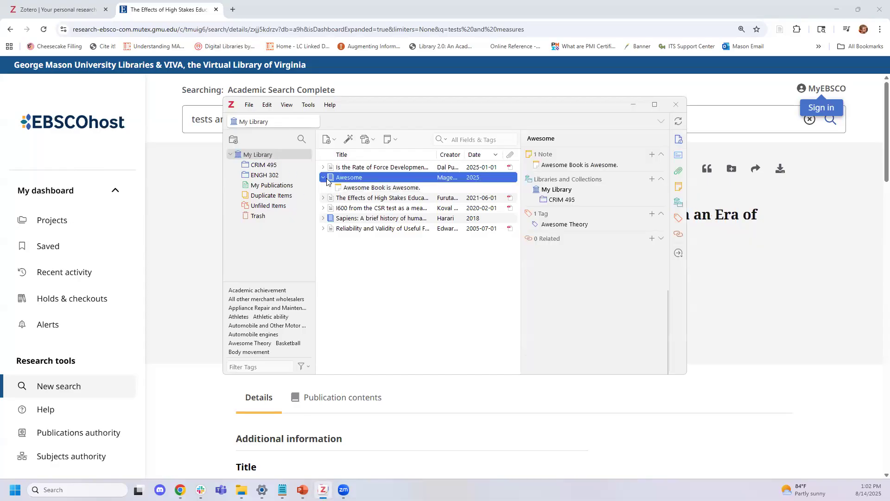
key(Left)
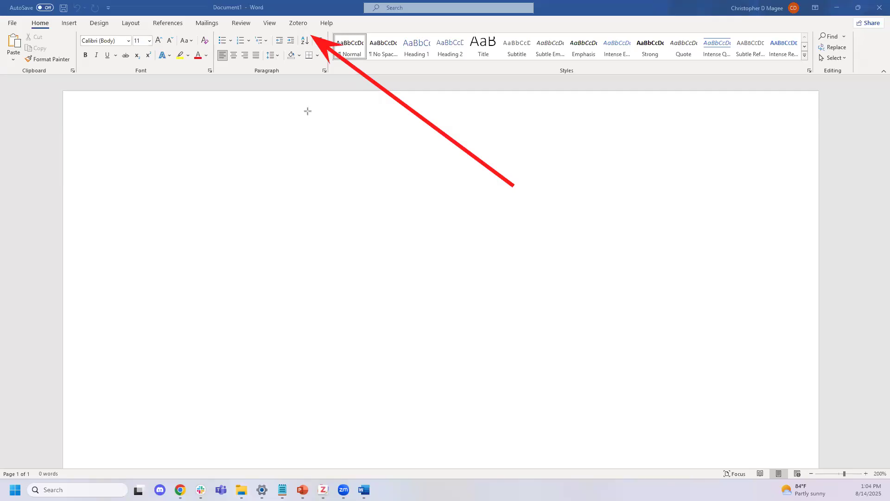
Show Word's Zotero tab, then briefly bring up the Zotero library and minimize it
click(298, 24)
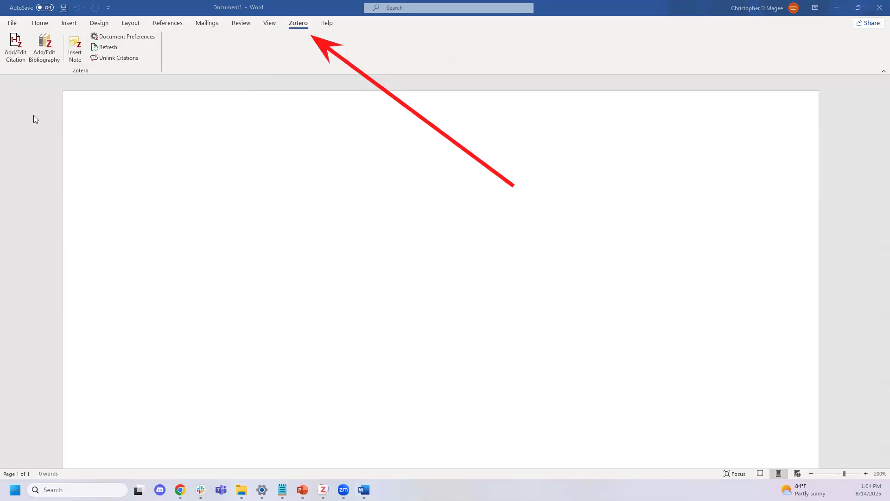
click(324, 490)
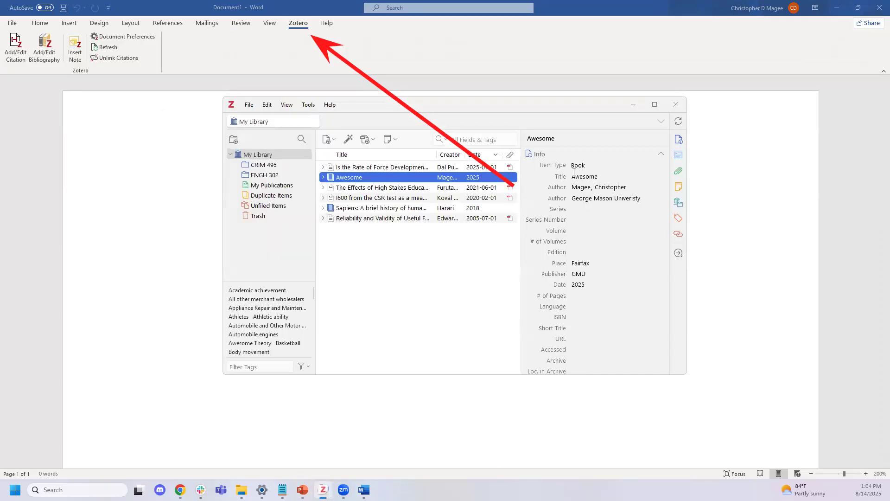
click(634, 104)
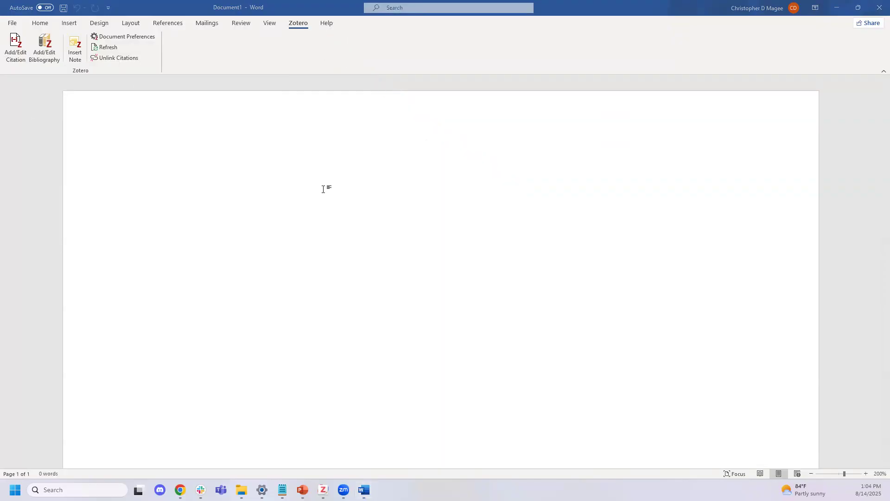
Type 'This is my paper, my professor is going to love it. This is awesome.' and place the caret before the final period
text(This is my paper, my professor is going to love it.  This is awesome.)
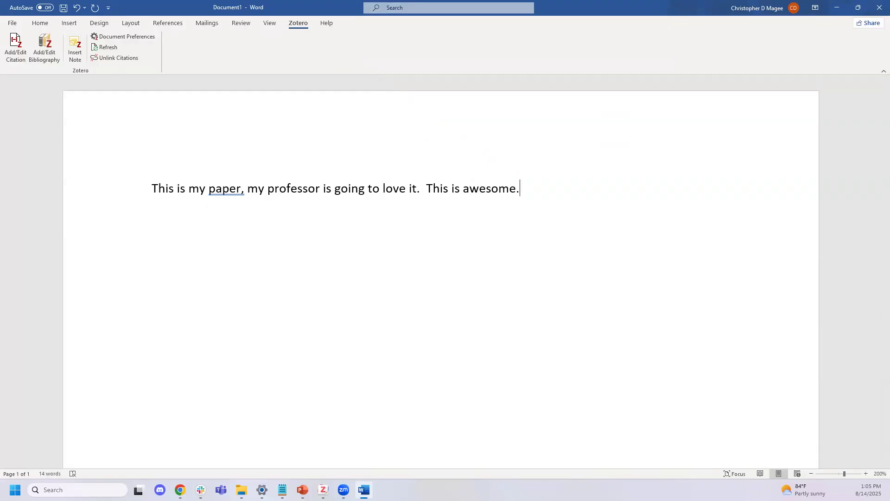
key(Left)
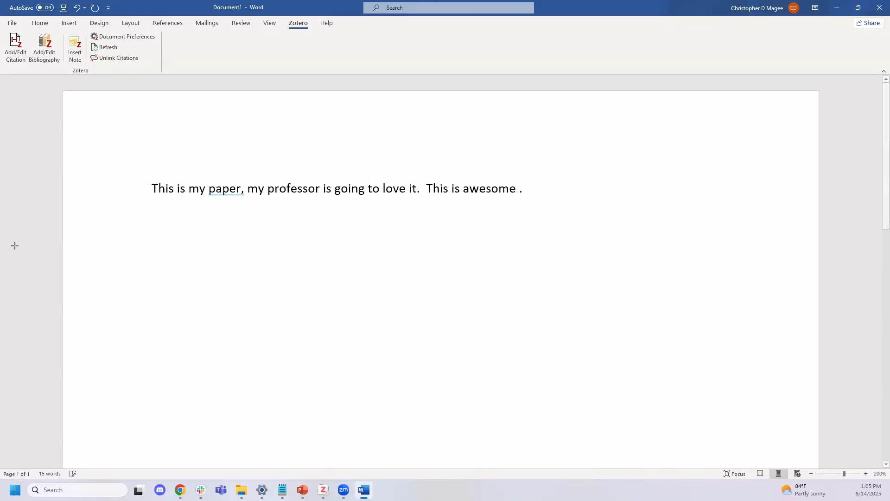
drag(10, 244, 17, 68)
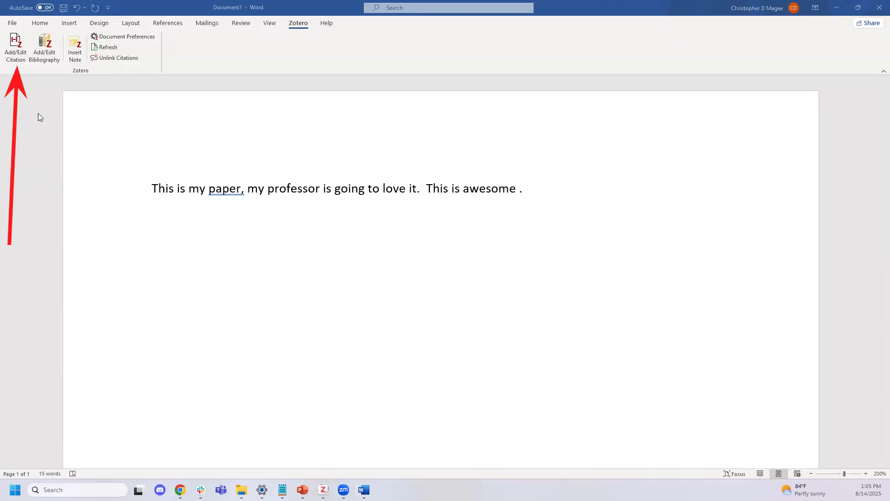
Start a Zotero citation and set the document's citation style to APA 7th edition
click(20, 46)
click(19, 46)
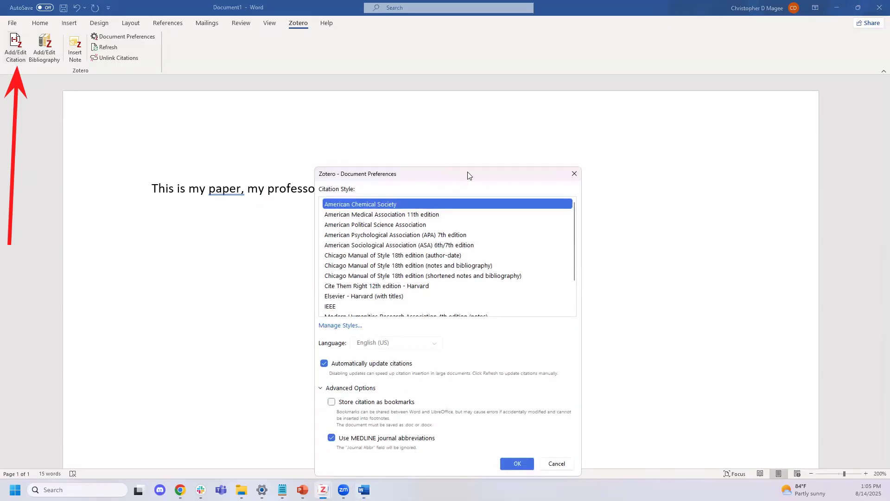
drag(470, 169, 472, 106)
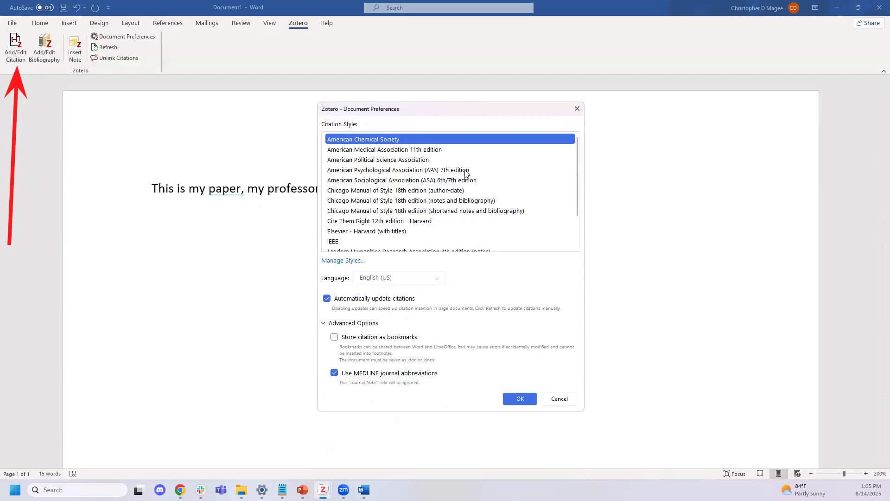
click(466, 170)
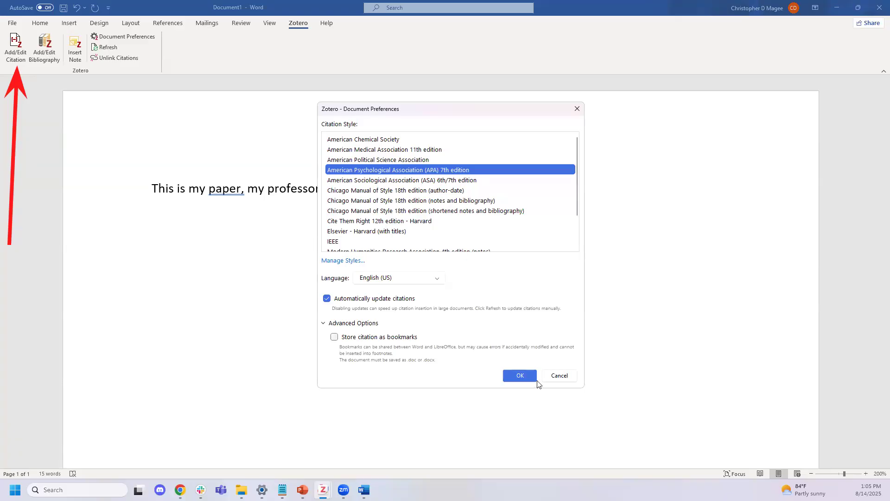
click(526, 377)
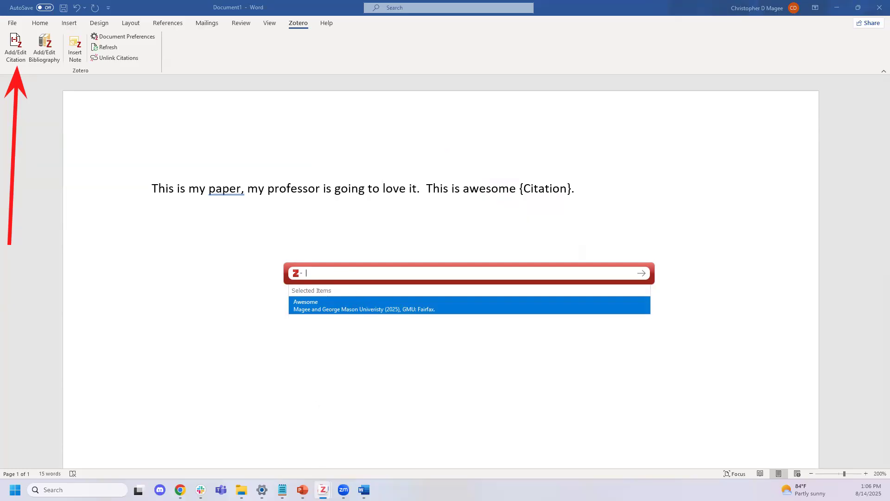
Check the CRIM 495 collection and whole library in Zotero, then cancel the citation search
mouse_move(323, 488)
click(279, 437)
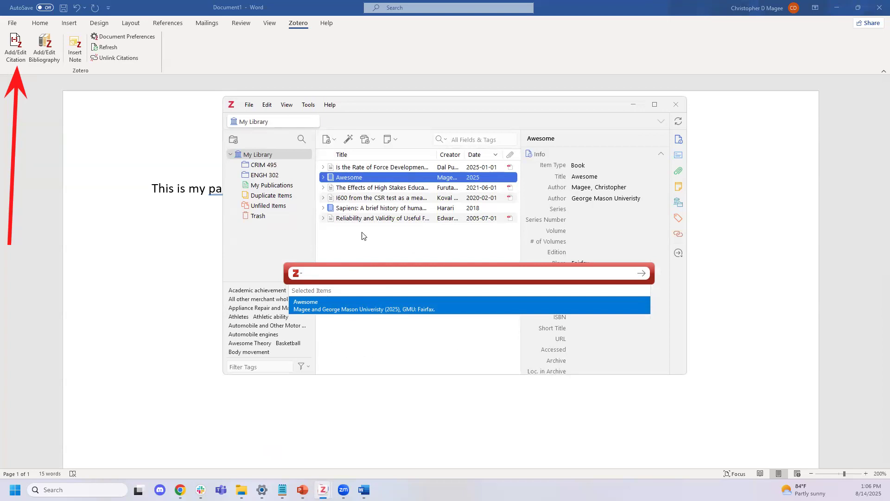
click(276, 168)
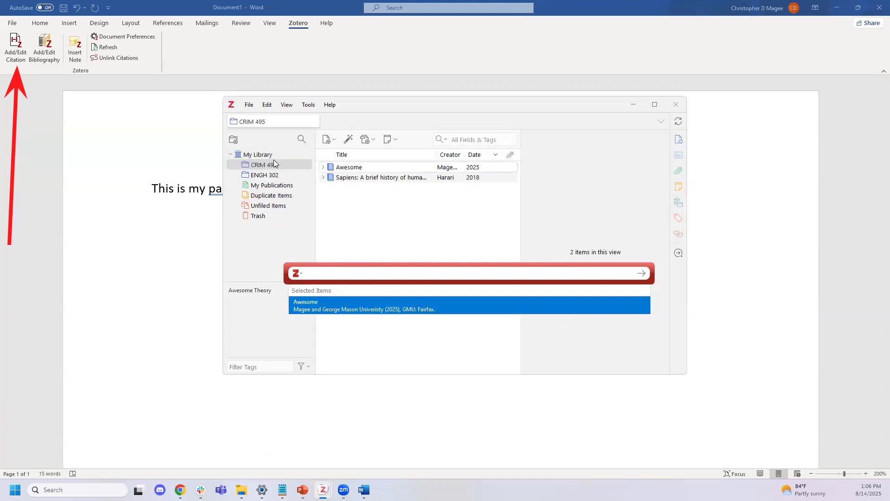
click(272, 157)
click(433, 274)
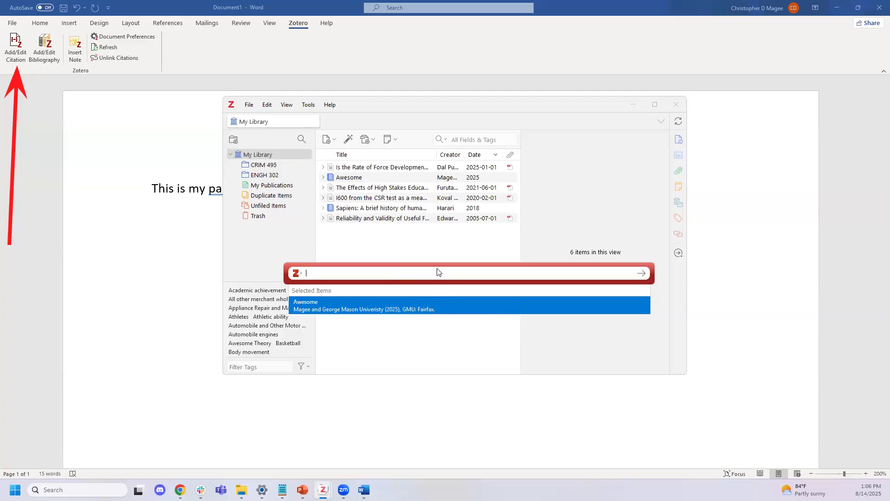
key(Escape)
Start a new citation, search 'awesome', pick the Awesome source and open its page details
click(15, 43)
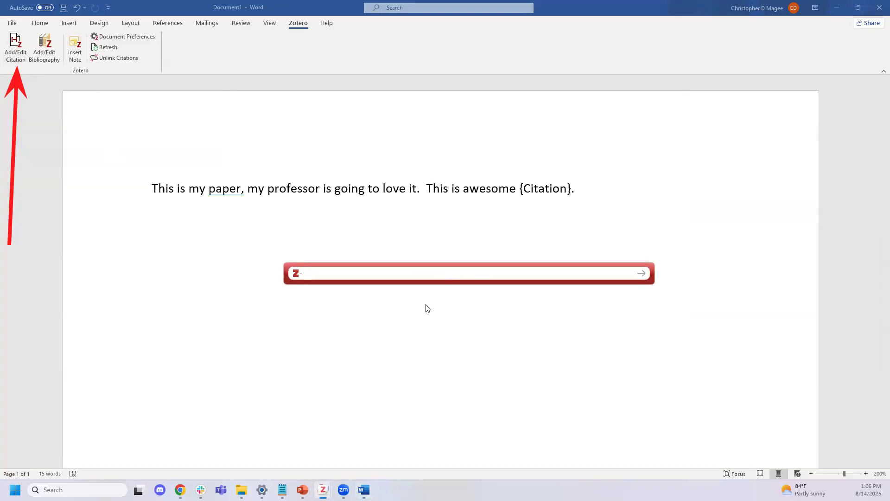
text(awesome)
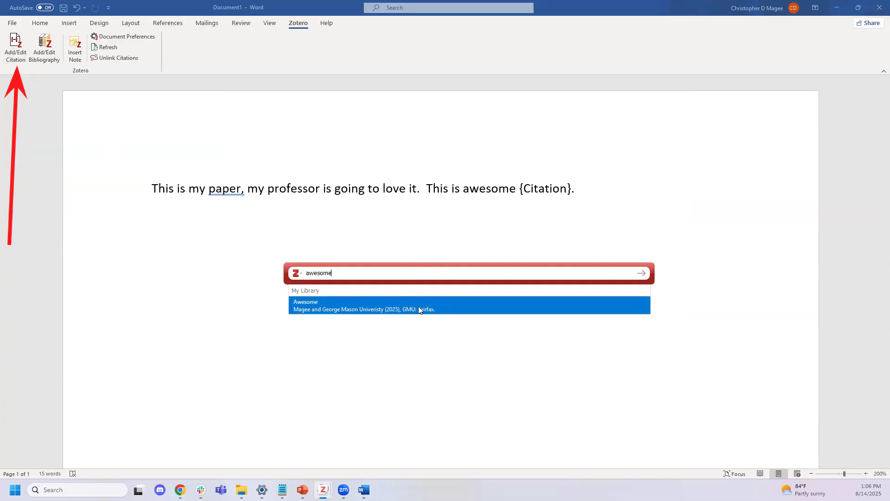
click(351, 302)
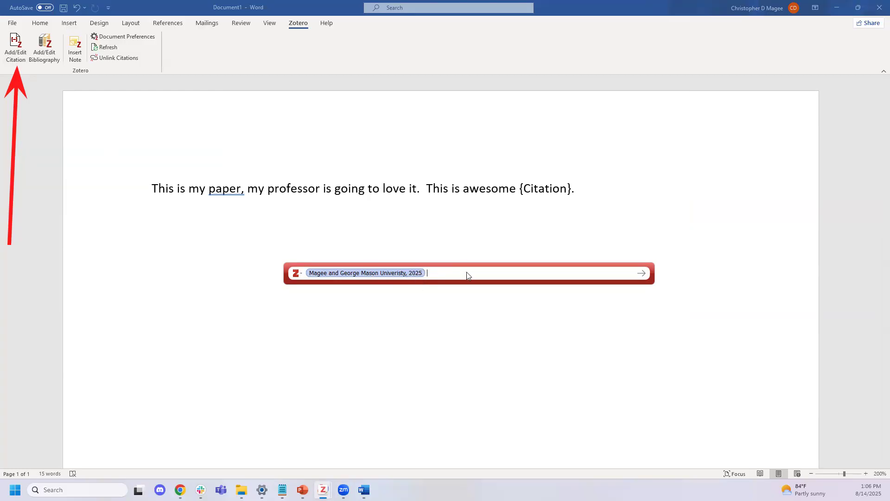
click(408, 276)
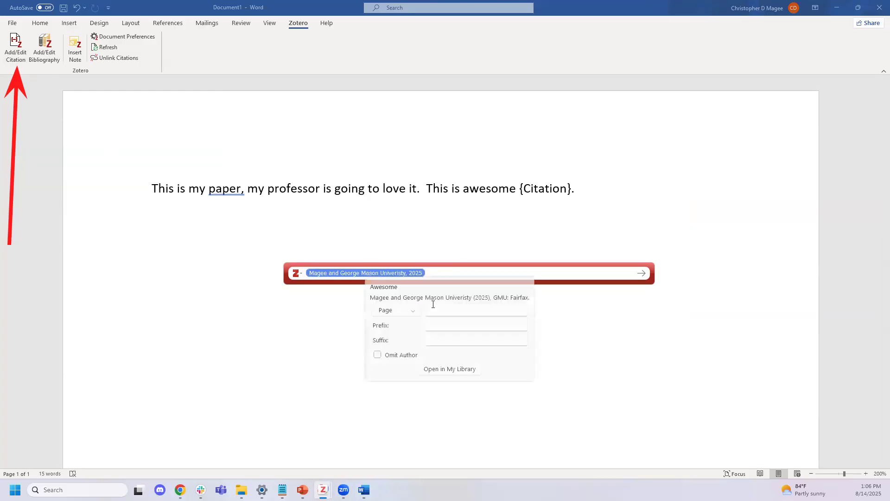
Set the Awesome citation's locator to Page 419 and insert it into the sentence
key(Tab)
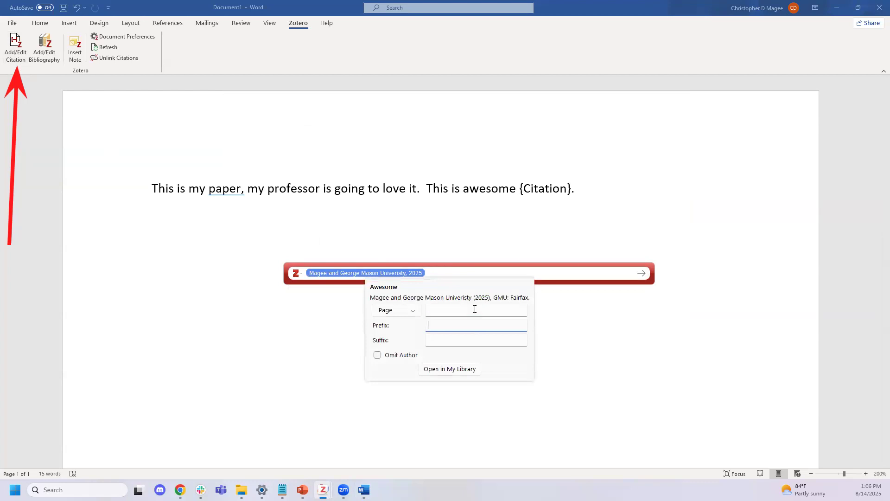
click(475, 309)
text(419)
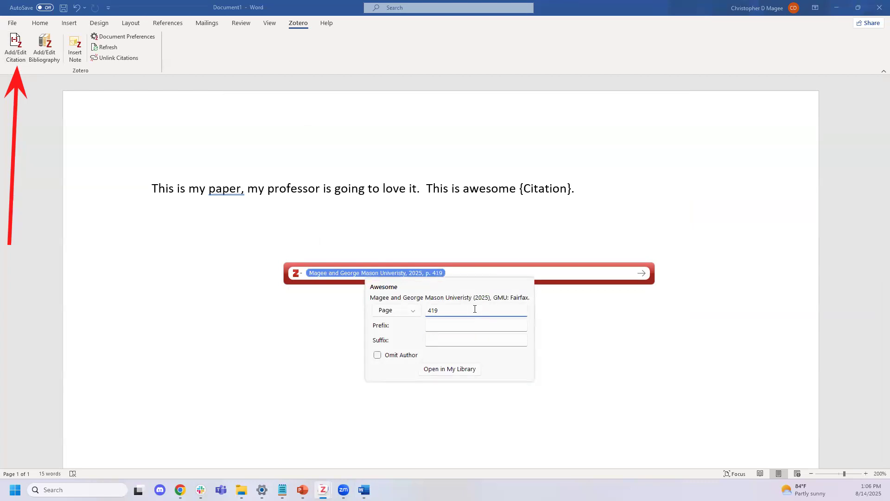
click(413, 310)
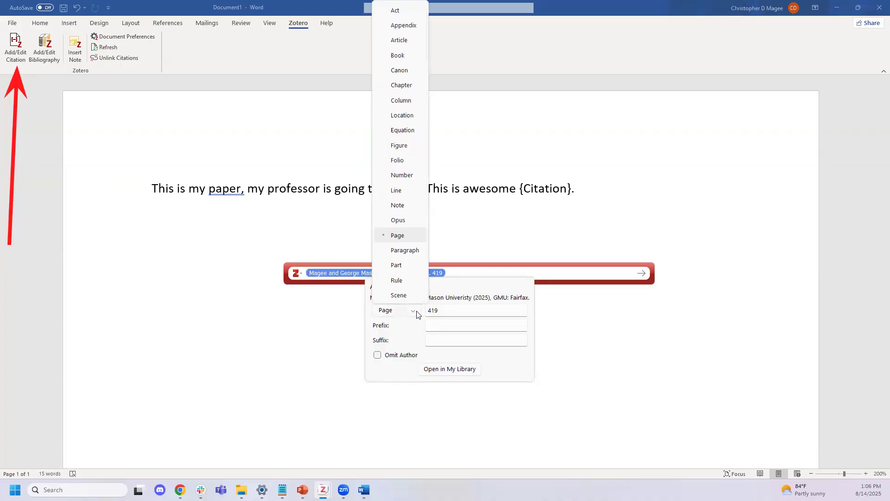
click(450, 311)
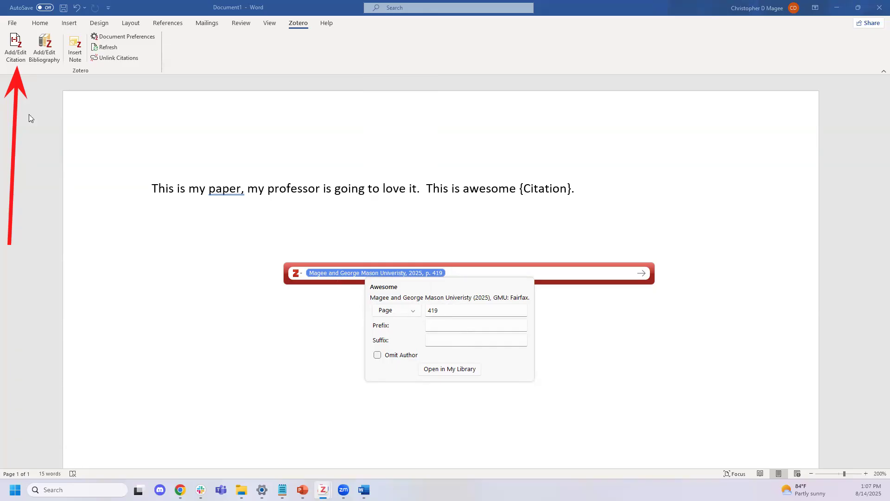
click(389, 274)
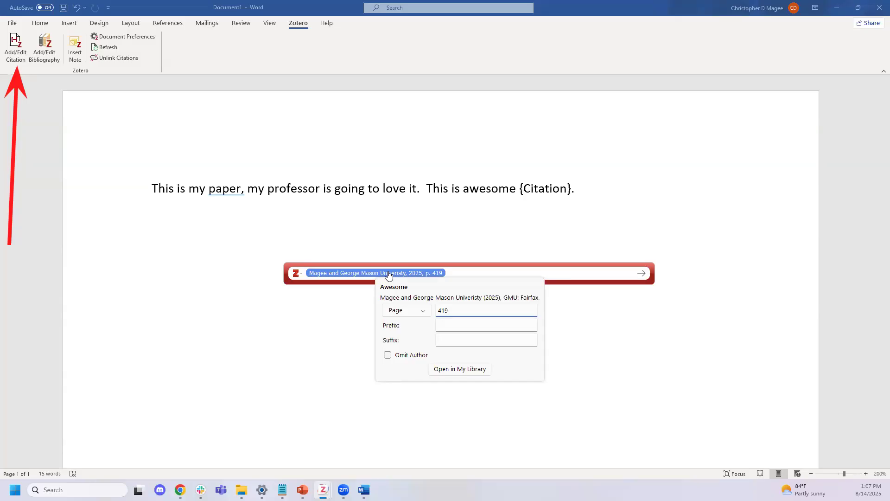
click(483, 272)
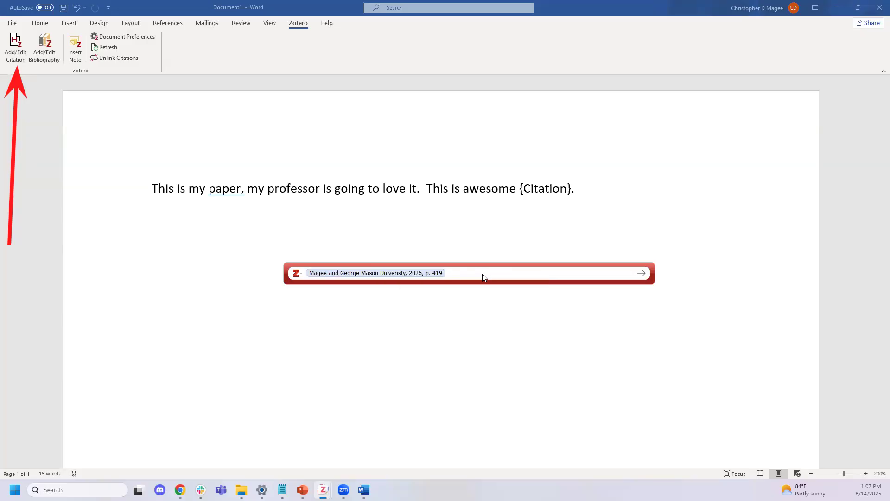
key(Return)
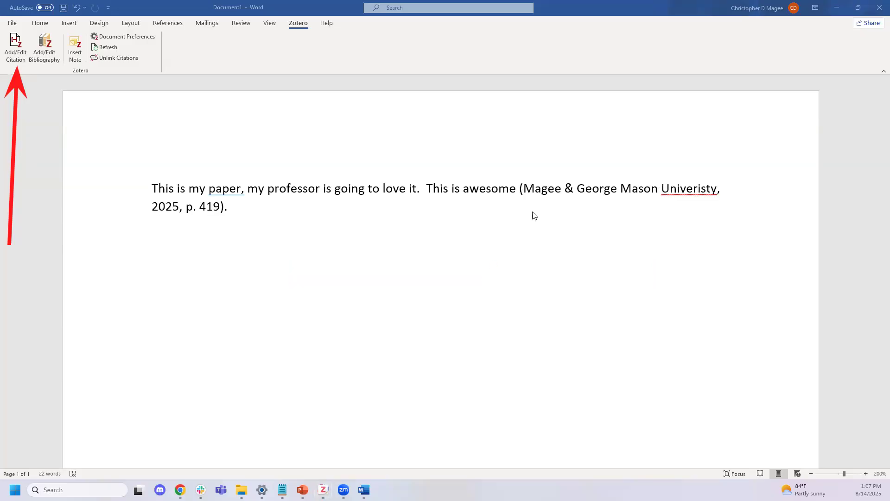
click(576, 187)
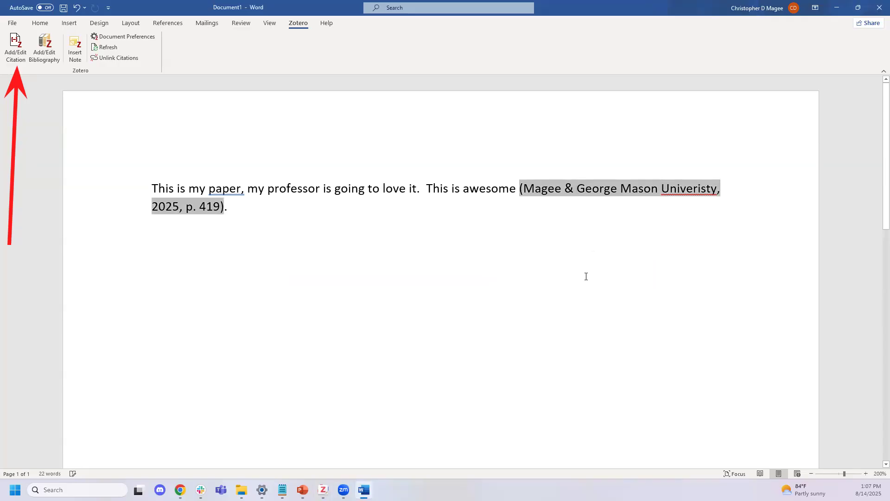
Add the sentence 'This isn't so bad.' and cite Koval et al. (2020), found by searching 'test'
click(410, 210)
text(This isn')
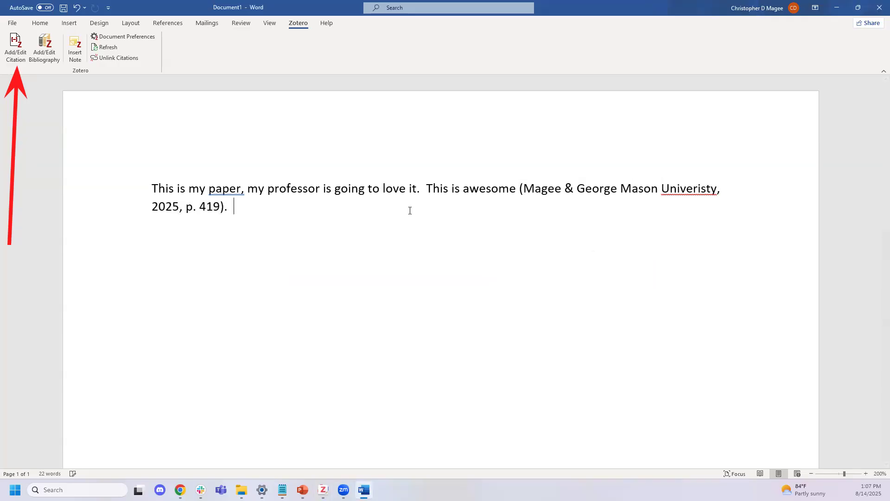
text(t so bad.)
key(Left)
click(21, 52)
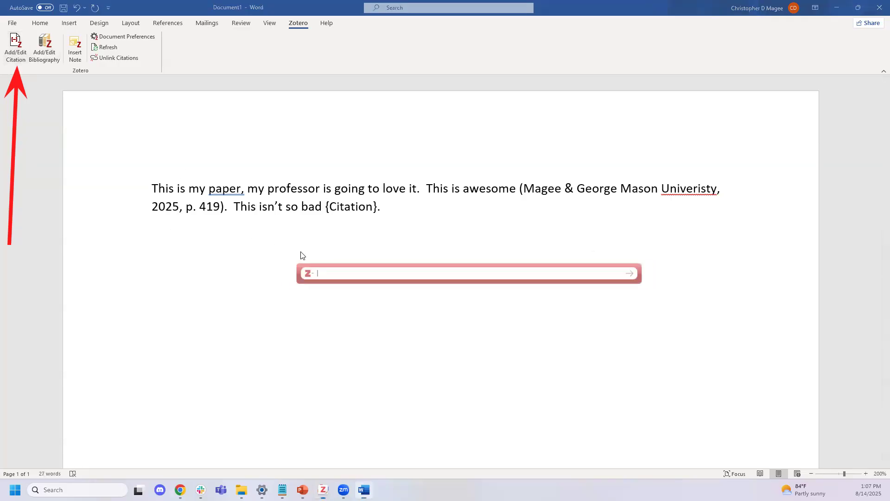
text(test)
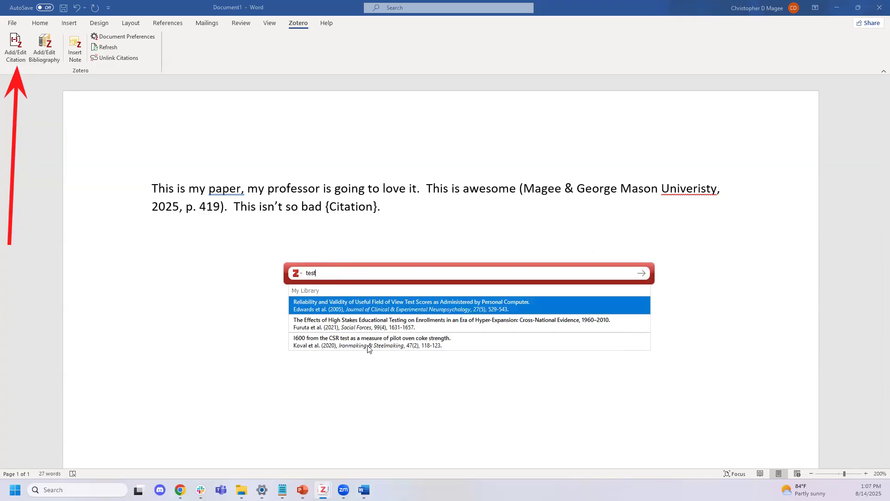
click(407, 342)
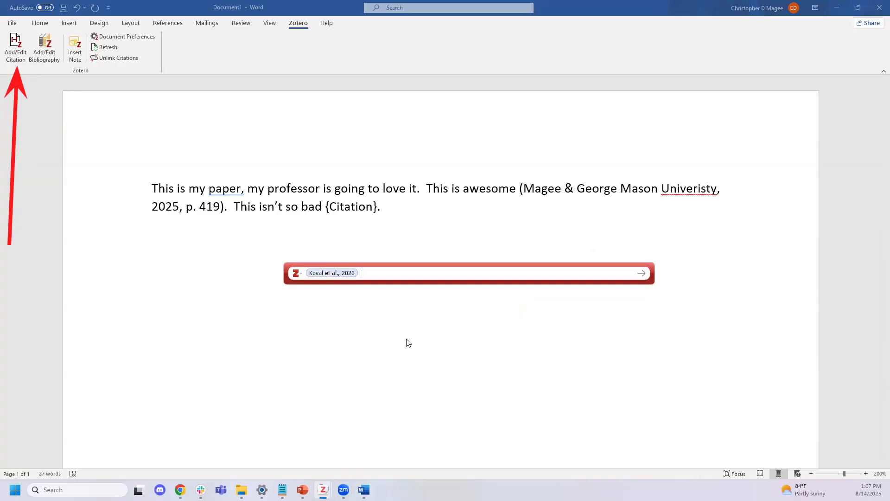
key(Return)
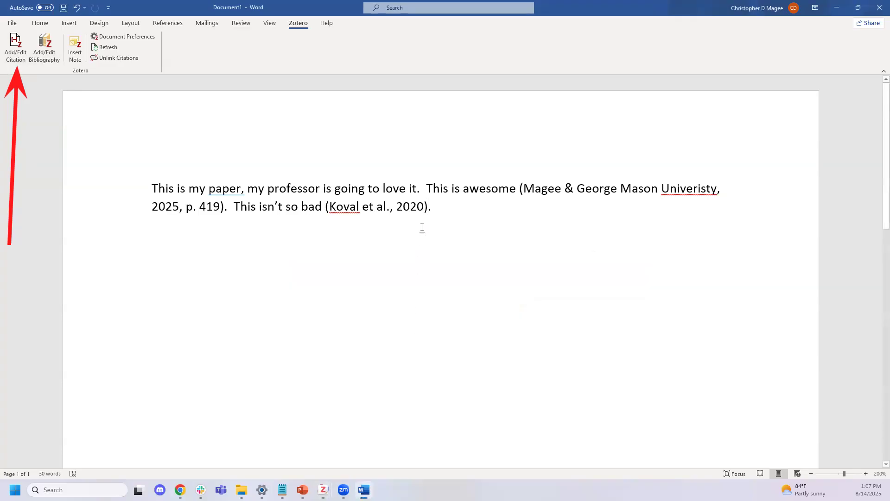
Click into and select the Magee and Koval citations to check them
click(611, 189)
click(398, 206)
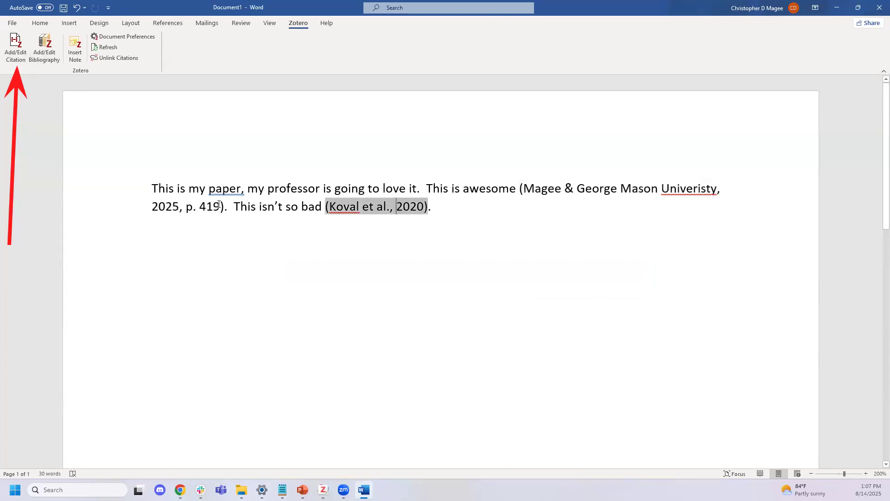
drag(208, 207, 316, 208)
click(594, 278)
click(556, 195)
drag(426, 188, 556, 189)
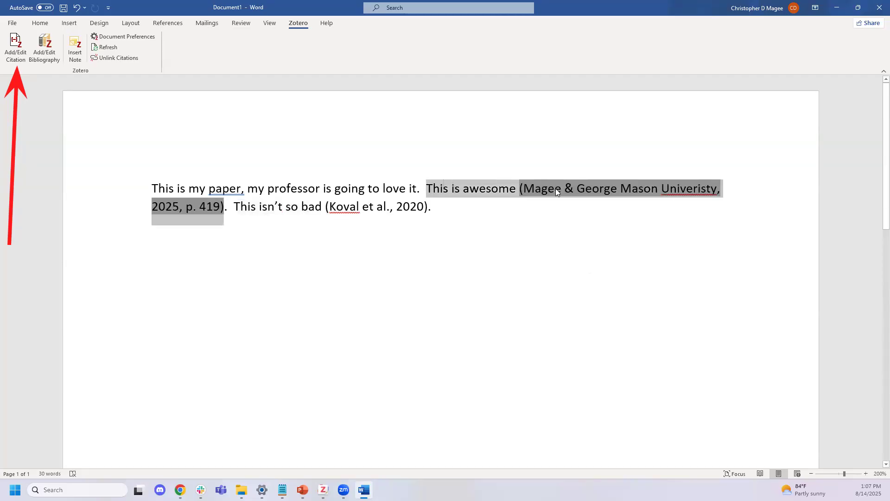
click(465, 213)
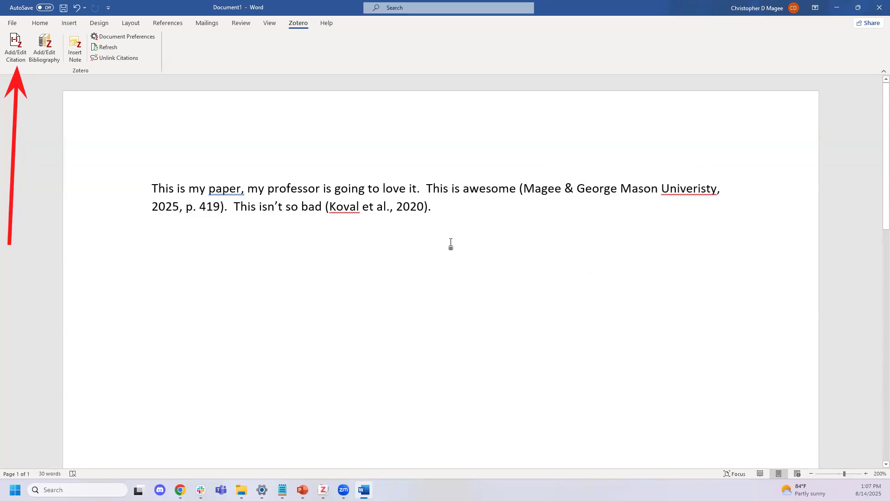
click(386, 206)
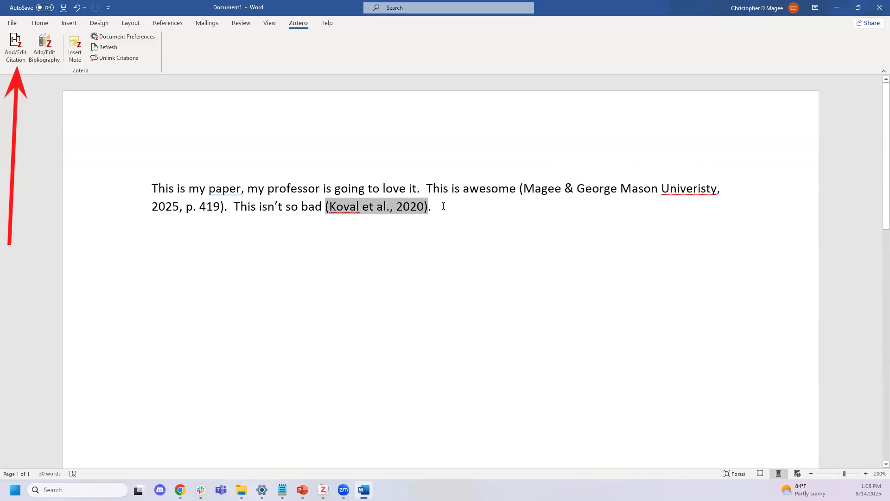
Change the first citation's page from 419 to 449
drag(432, 206, 387, 212)
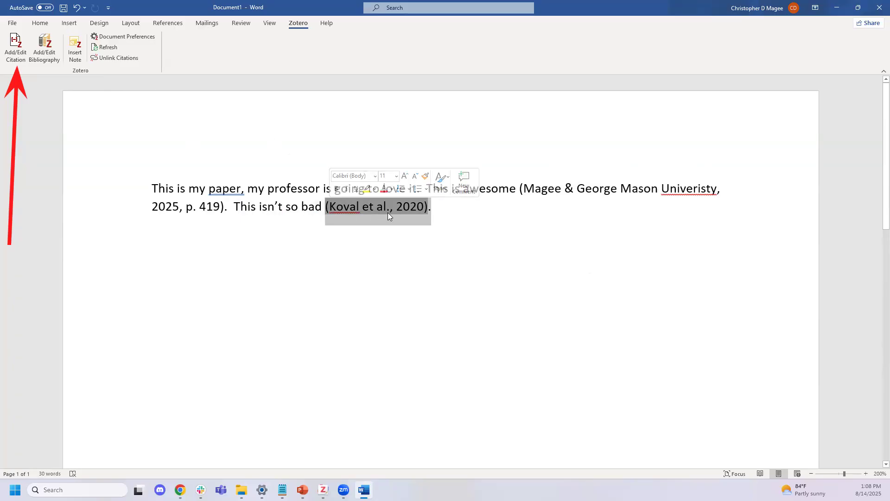
click(445, 214)
click(410, 208)
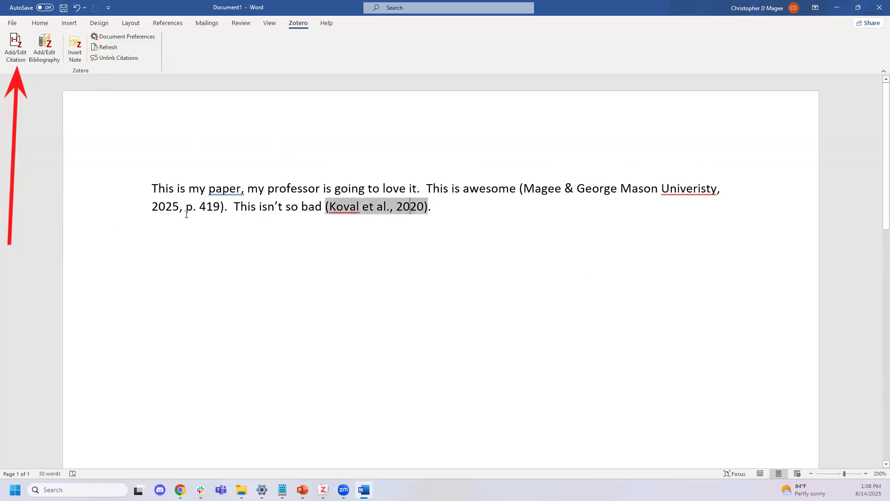
click(213, 222)
click(16, 46)
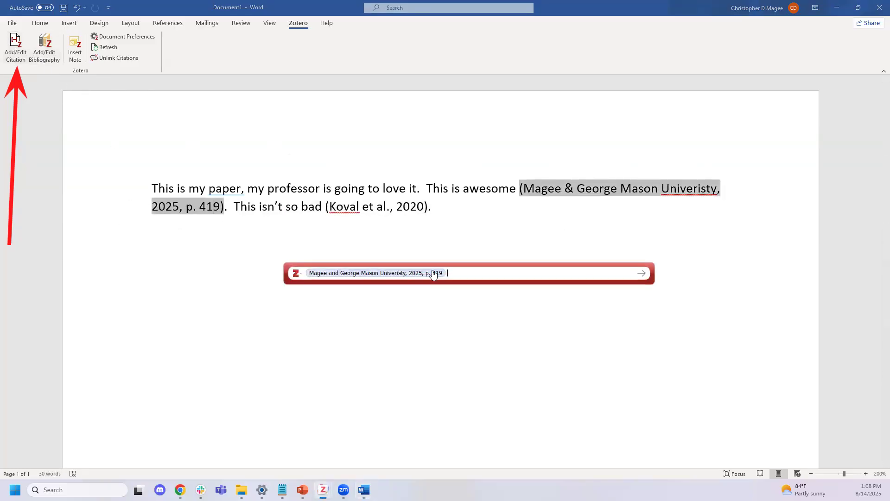
click(446, 310)
key(BackSpace)
text(449)
key(Return)
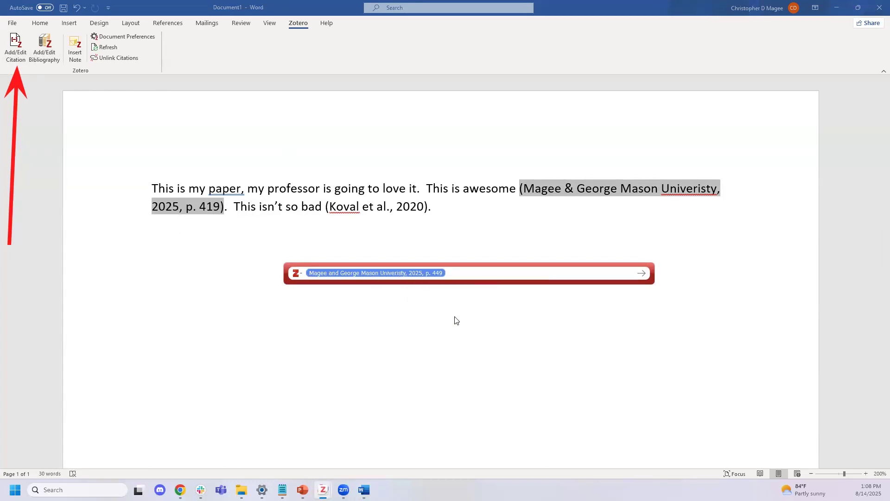
key(Return)
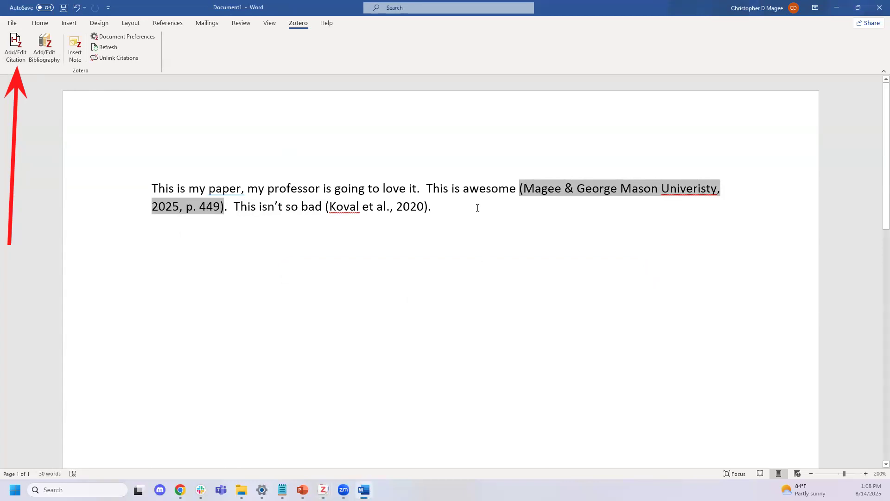
Type the sentence 'It's almost too easy.' with the caret before its period
click(477, 208)
text(It's almost too easy.)
key(Left)
Open a new citation in Zotero's Classic View and browse the collections back to My Library
click(17, 47)
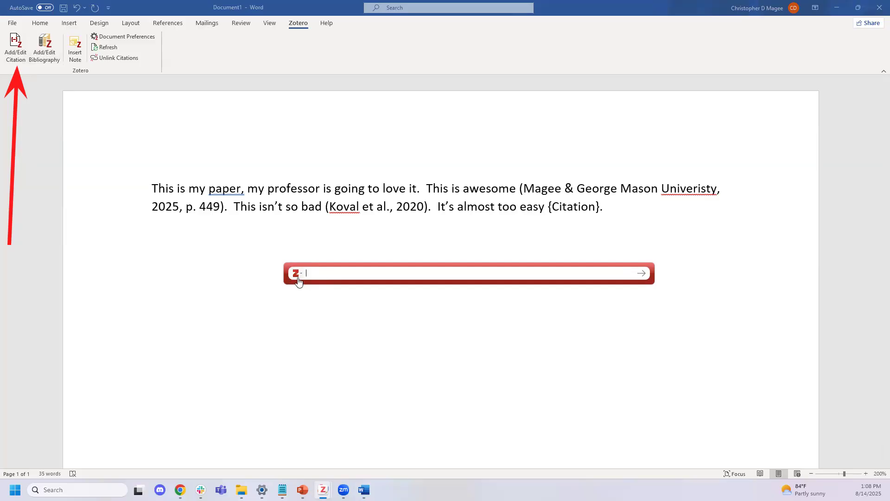
click(296, 273)
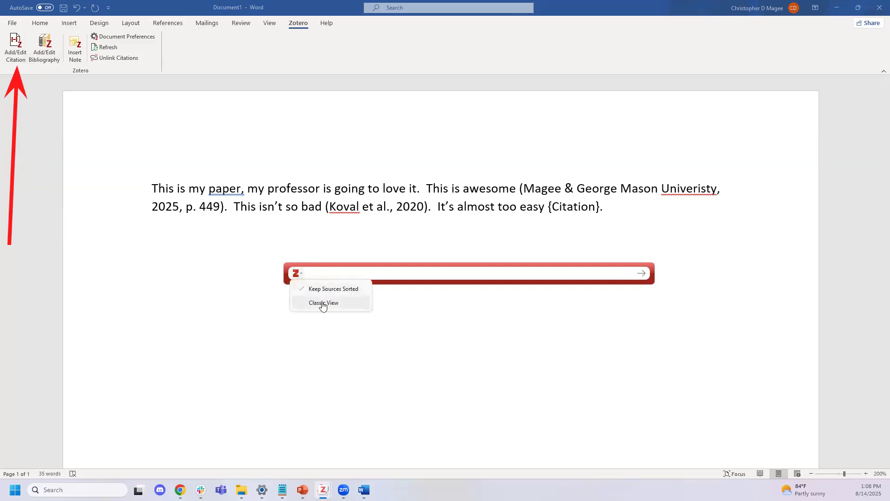
click(323, 303)
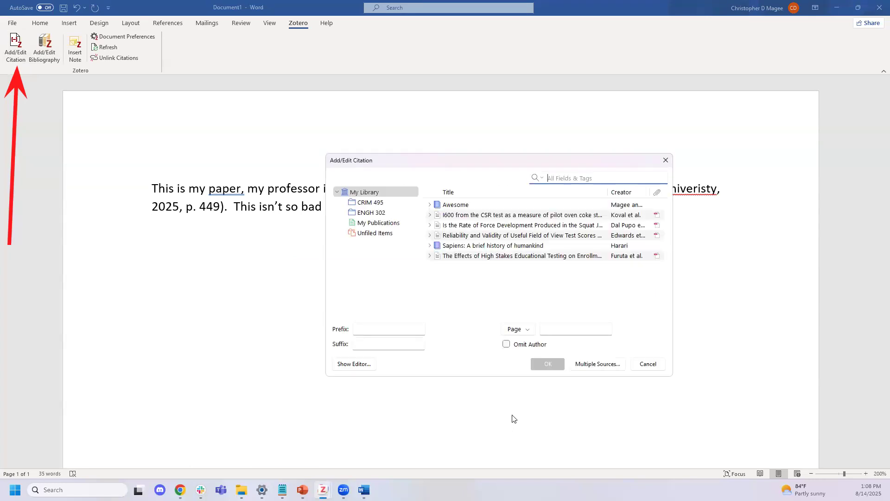
click(372, 212)
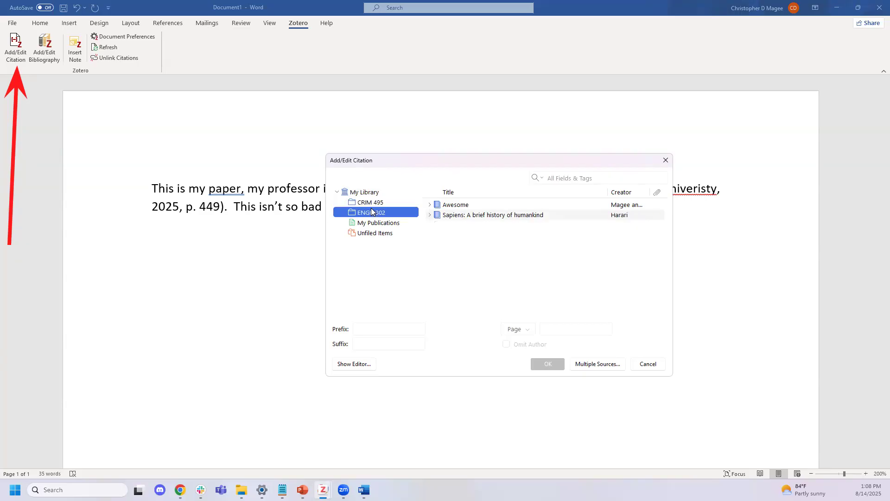
click(374, 203)
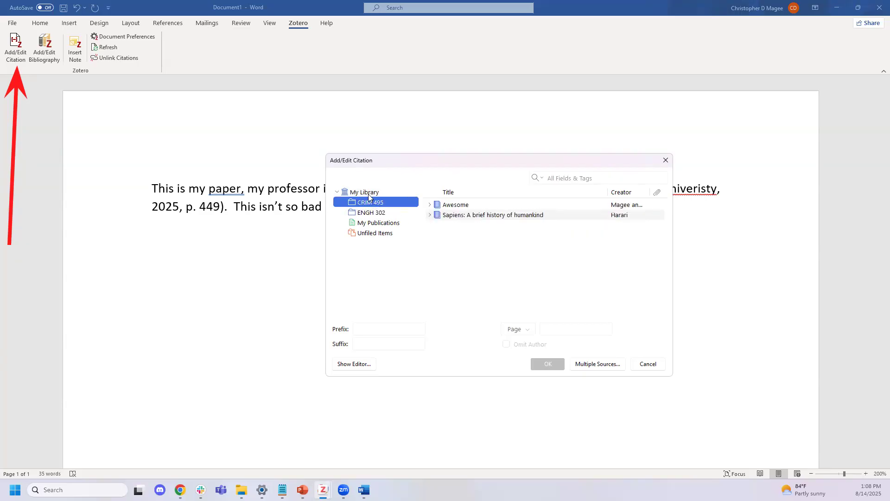
click(373, 223)
click(370, 213)
click(369, 202)
click(368, 194)
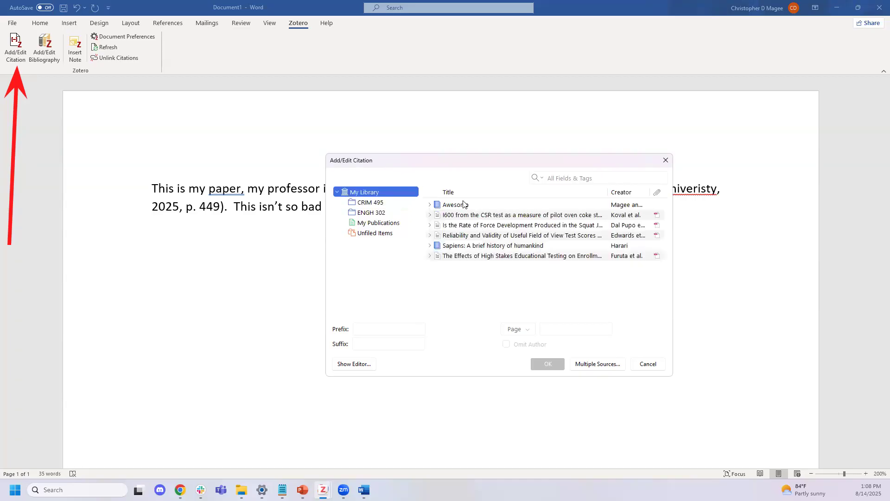
Search 'awesome theory', pick the Sapiens book and insert it with page 15
click(599, 180)
text(a)
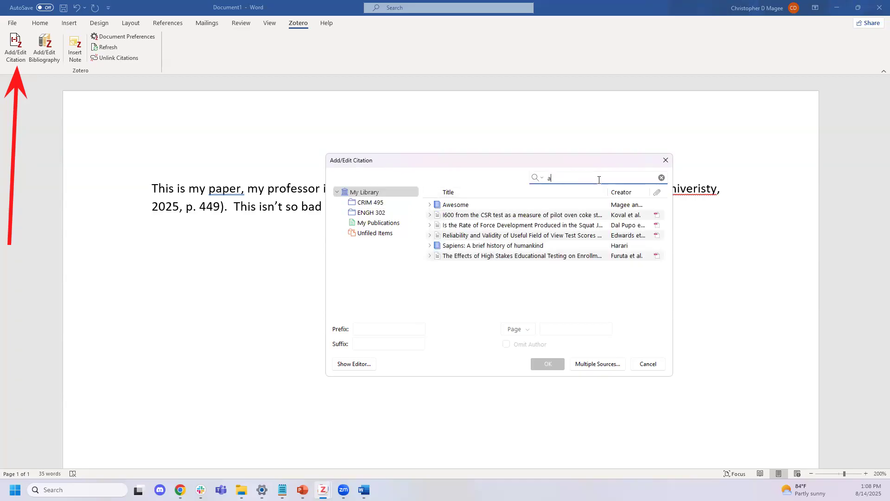
text(wesome theory)
click(516, 226)
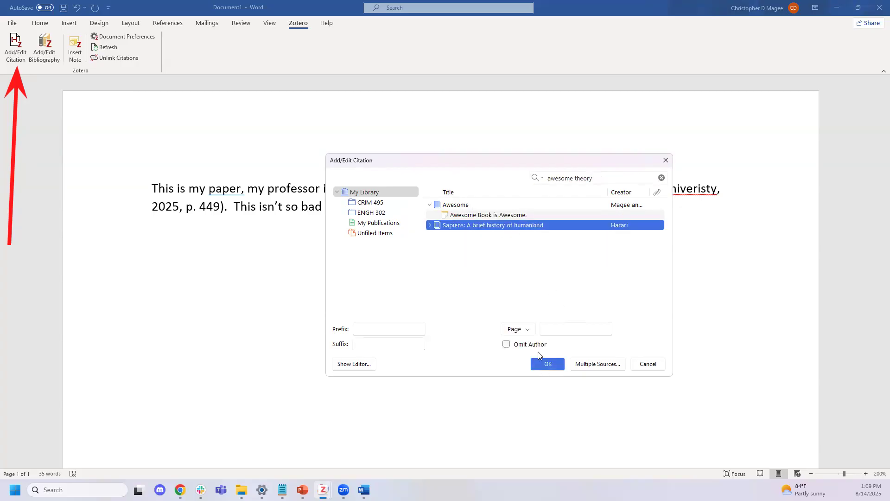
click(579, 325)
text(15)
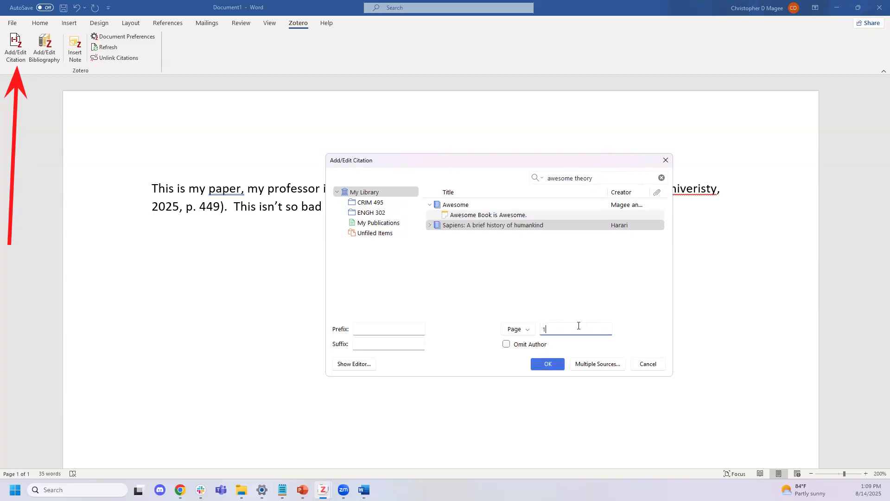
click(555, 365)
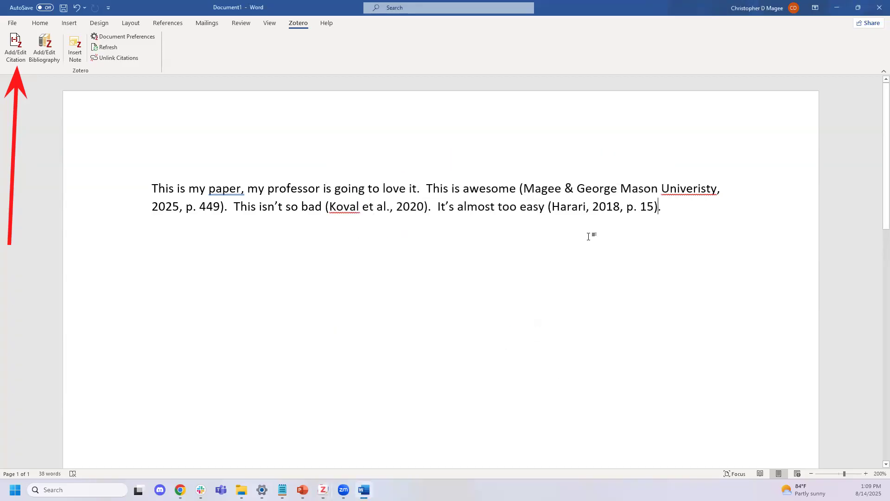
Insert an APA bibliography of Sapiens, the I600 article and Awesome in a new paragraph
key(End)
key(Return)
key(Return)
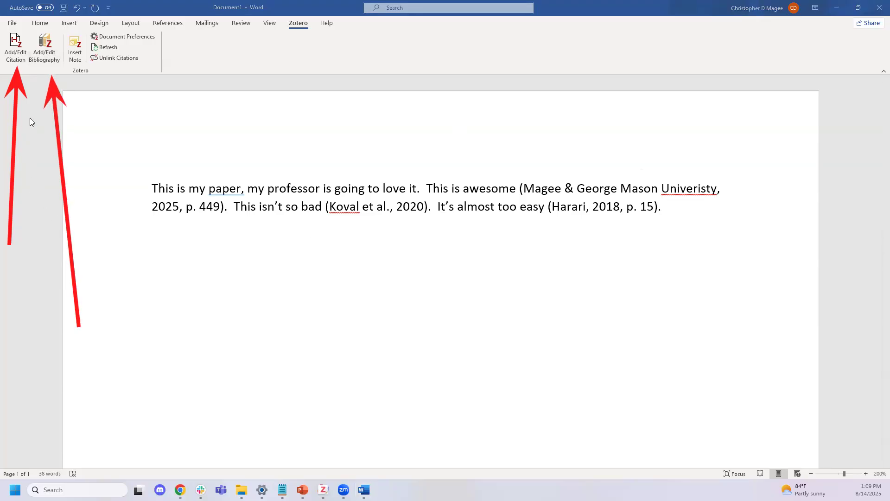
click(46, 55)
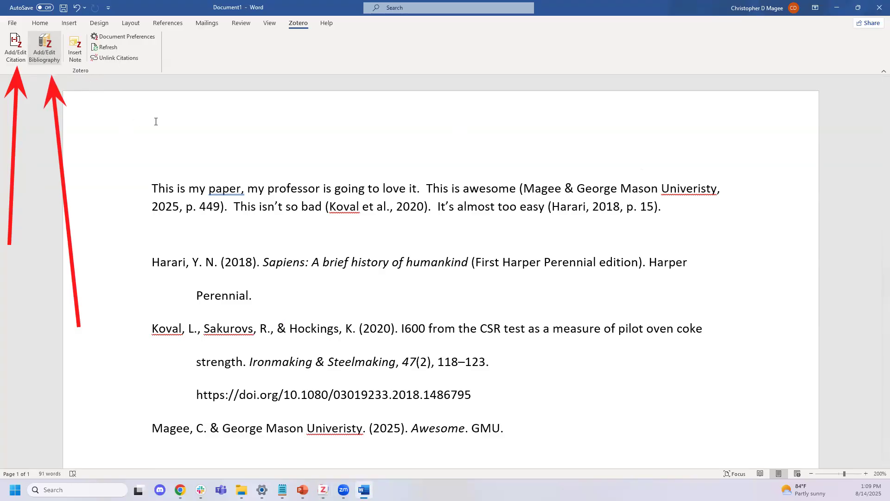
scroll(109, 193, down, 3)
scroll(124, 205, up, 1)
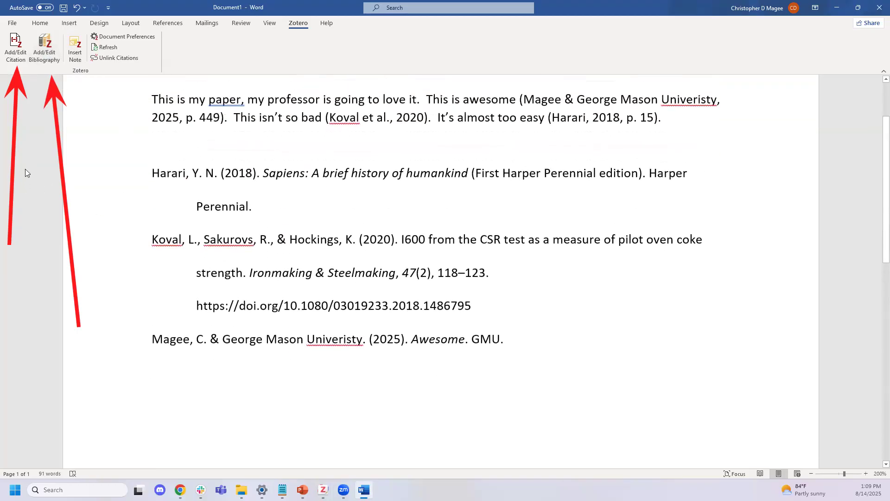
mouse_move(139, 148)
mouse_down()
mouse_move(727, 407)
mouse_move(746, 369)
mouse_up()
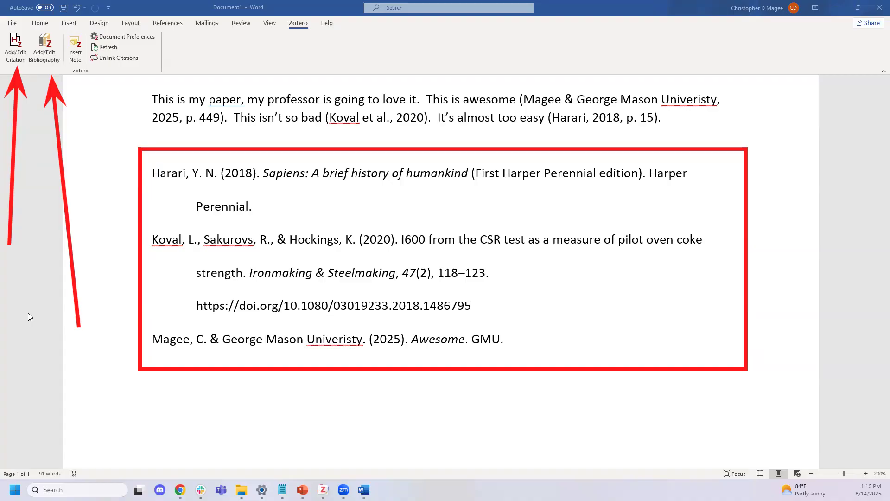
click(78, 309)
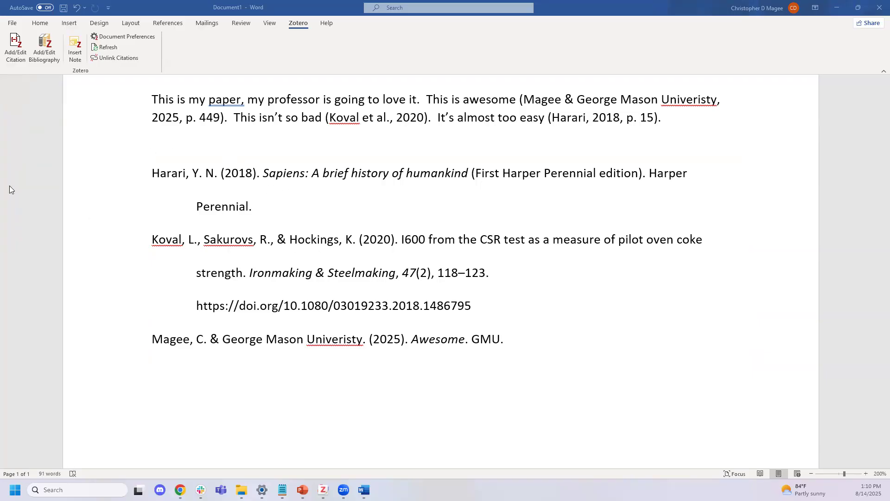
scroll(93, 175, up, 1)
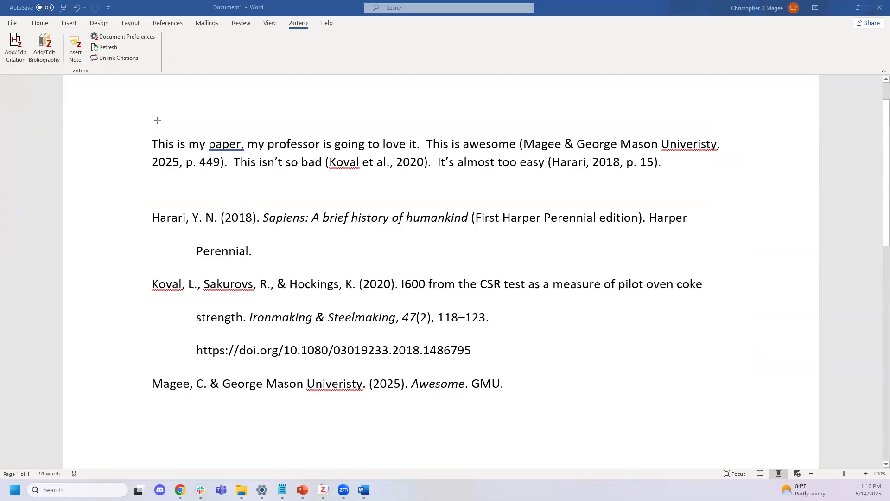
drag(443, 113, 509, 142)
drag(537, 205, 424, 170)
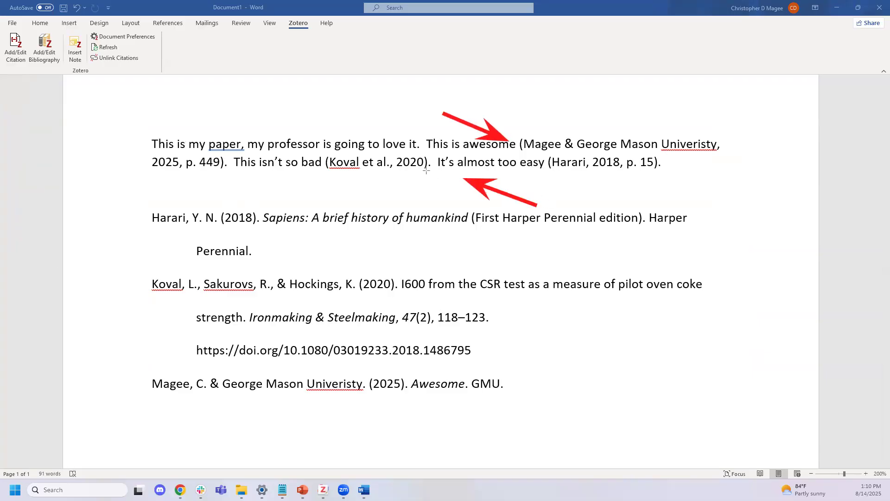
drag(724, 222, 625, 173)
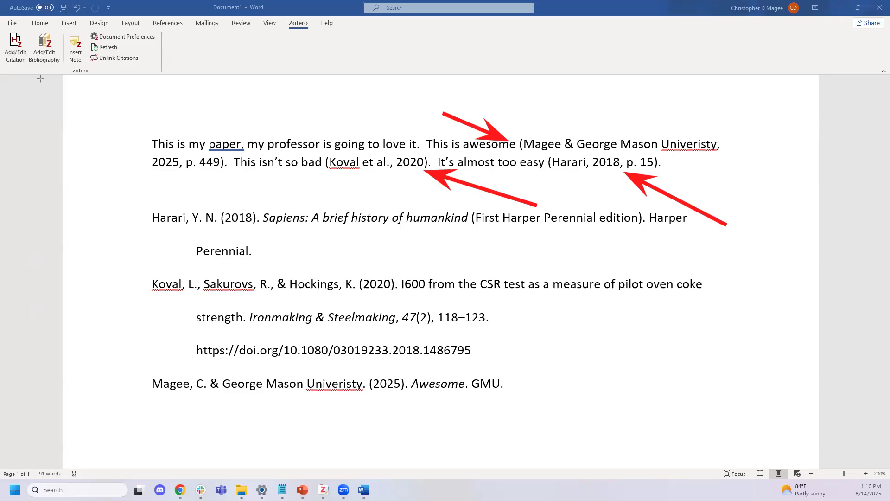
Add 'Oops I forgot something important .' above the bibliography, caret before the period
click(241, 190)
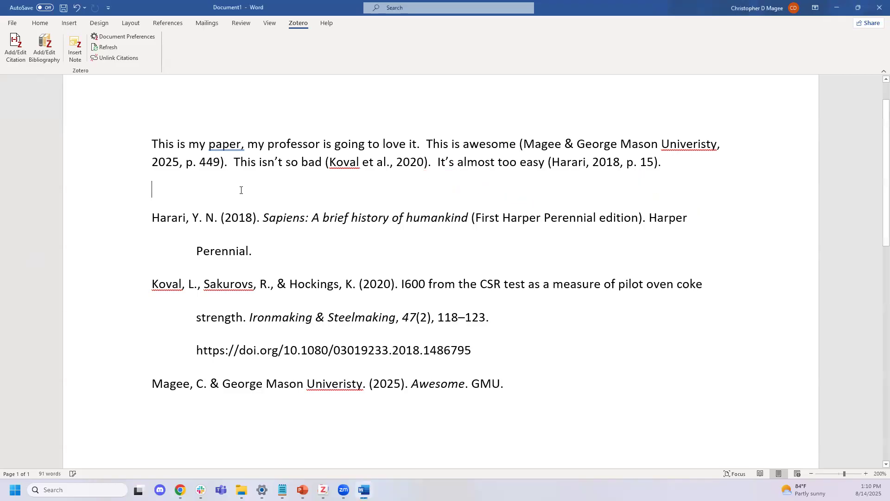
key(Return)
key(Return)
key(Up)
text(Oops I forgot somethi)
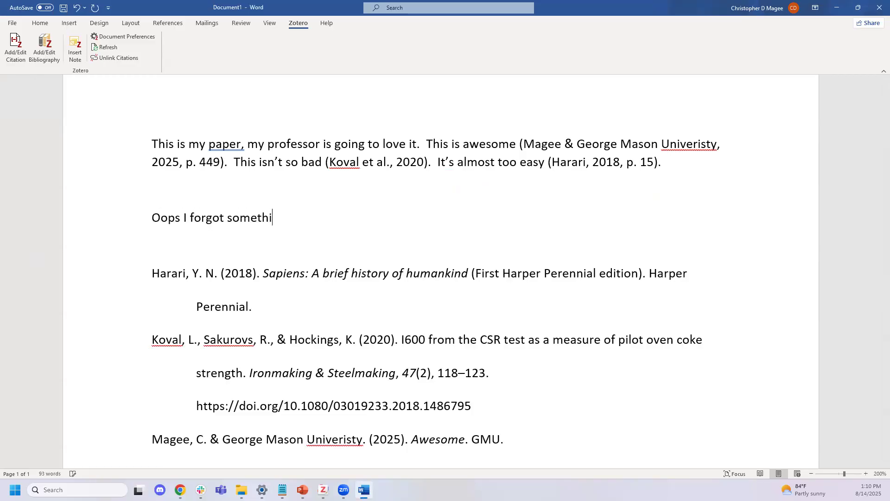
text(ng important .)
key(Left)
Cite the 2025 Rate of Force Development article in the Oops sentence via Classic View
scroll(277, 148, down, 2)
click(17, 52)
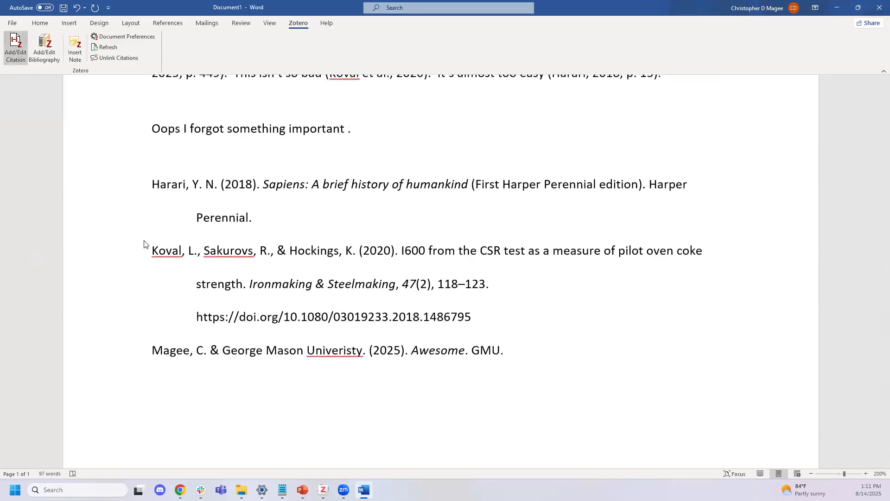
click(295, 273)
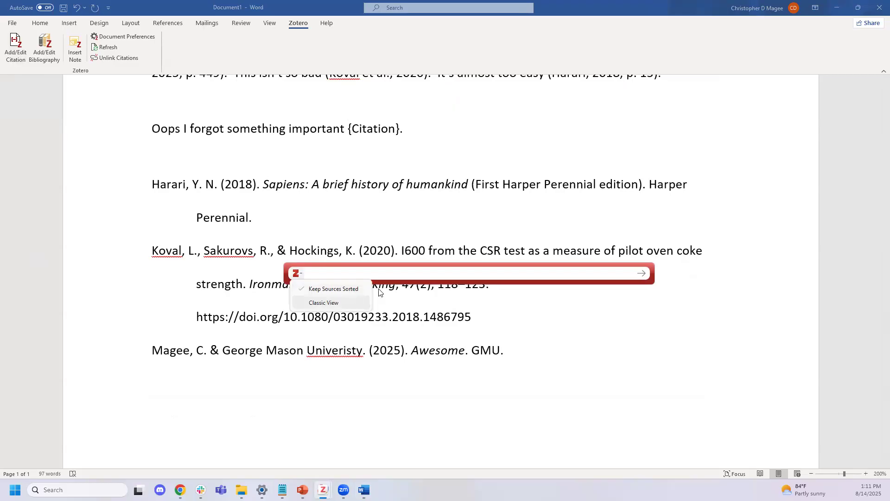
click(324, 303)
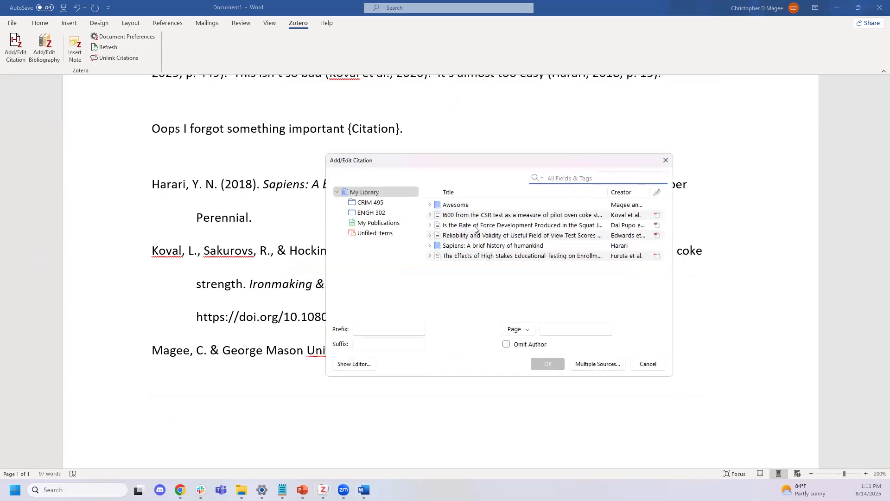
click(539, 226)
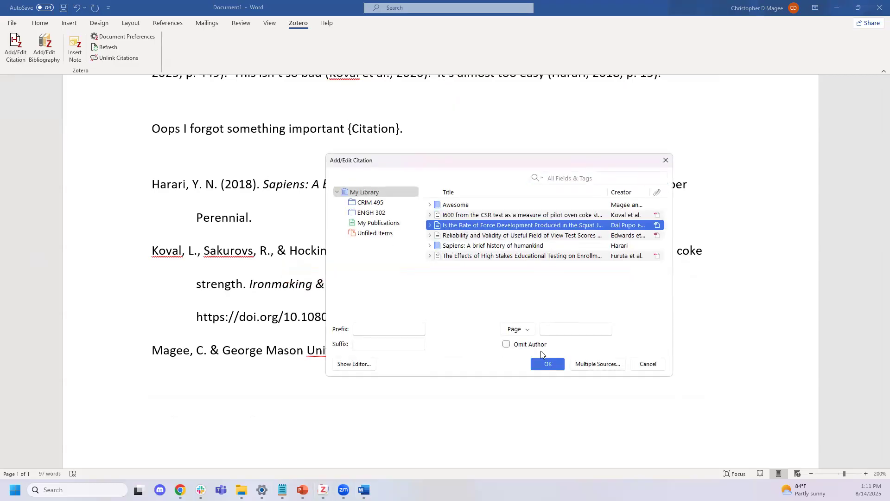
click(546, 364)
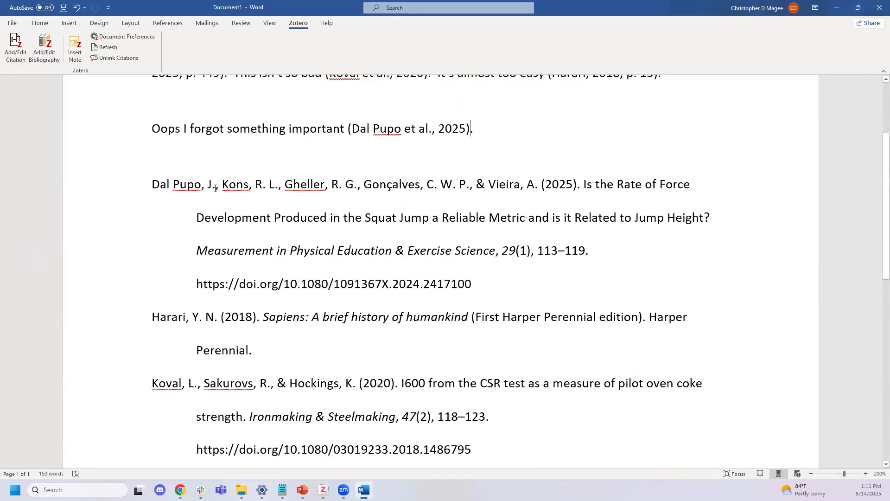
Check the new (Dal Pupo et al., 2025) citation and the updated bibliography entry
scroll(321, 245, up, 3)
click(406, 263)
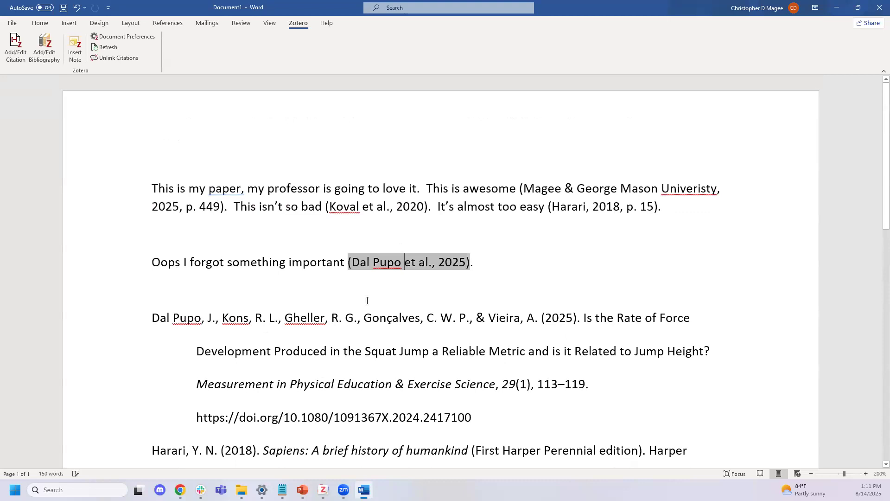
click(251, 316)
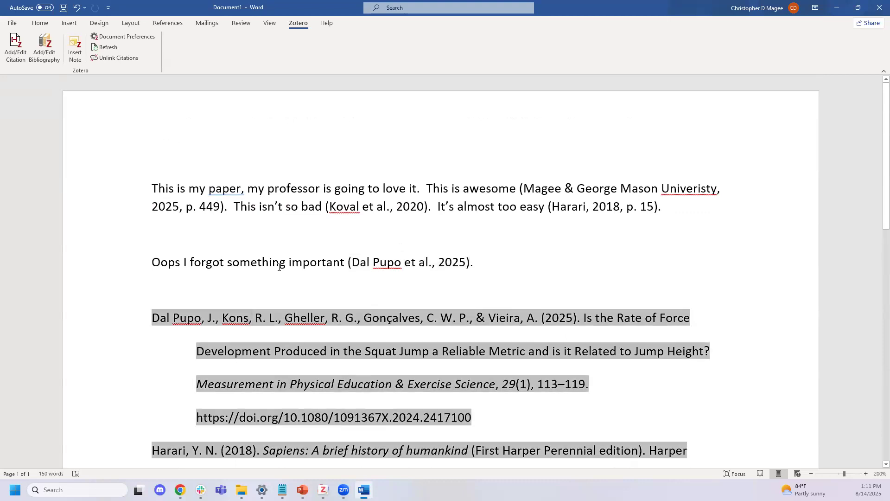
click(281, 268)
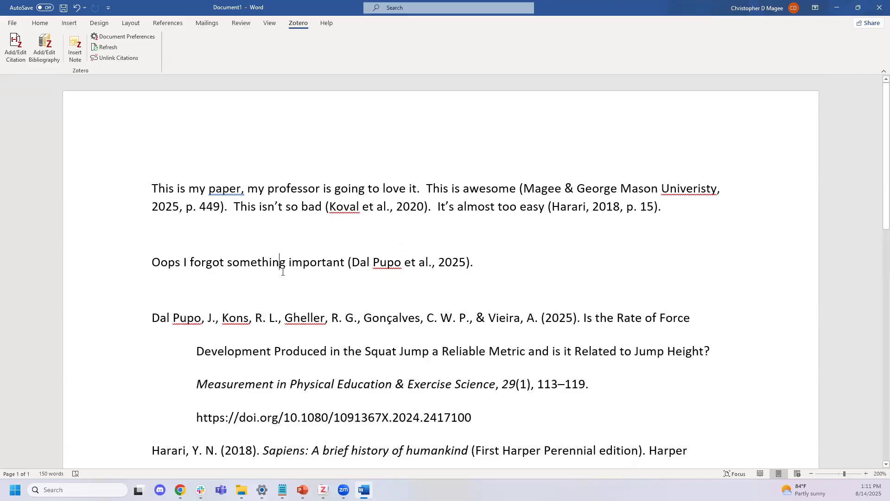
scroll(289, 283, down, 2)
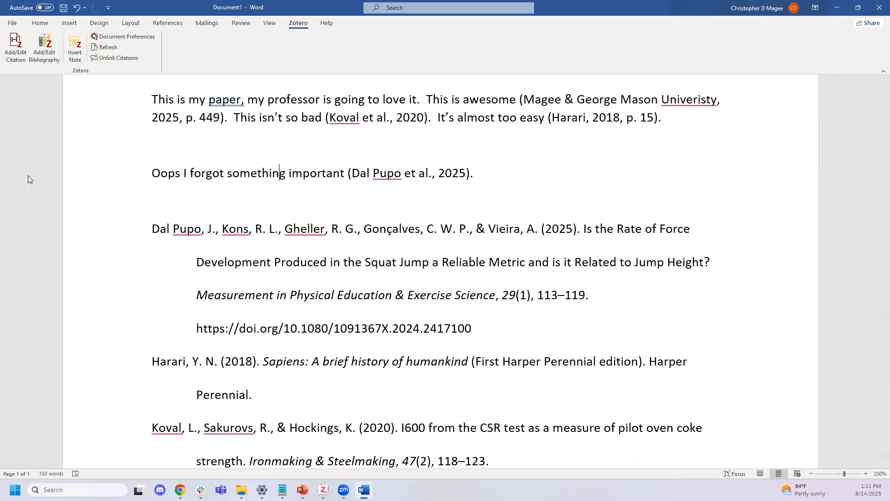
mouse_move(137, 217)
mouse_down()
mouse_move(377, 351)
mouse_move(649, 361)
mouse_move(744, 349)
mouse_up()
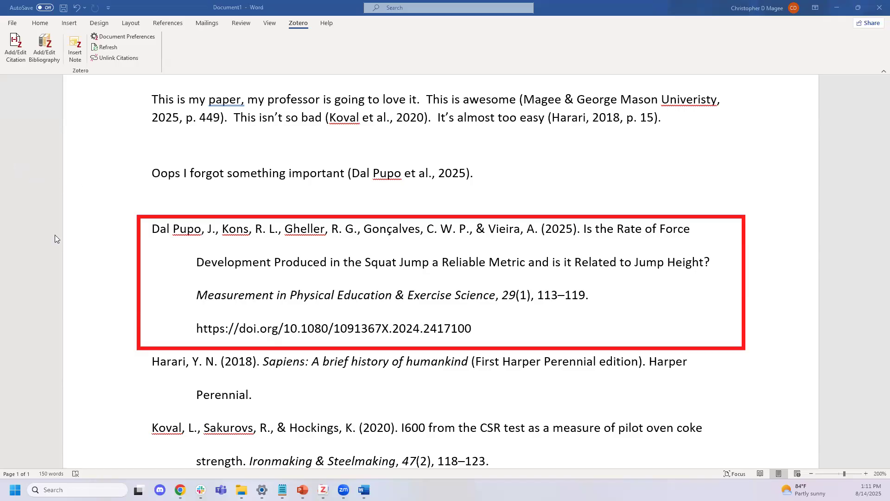
drag(586, 247, 691, 246)
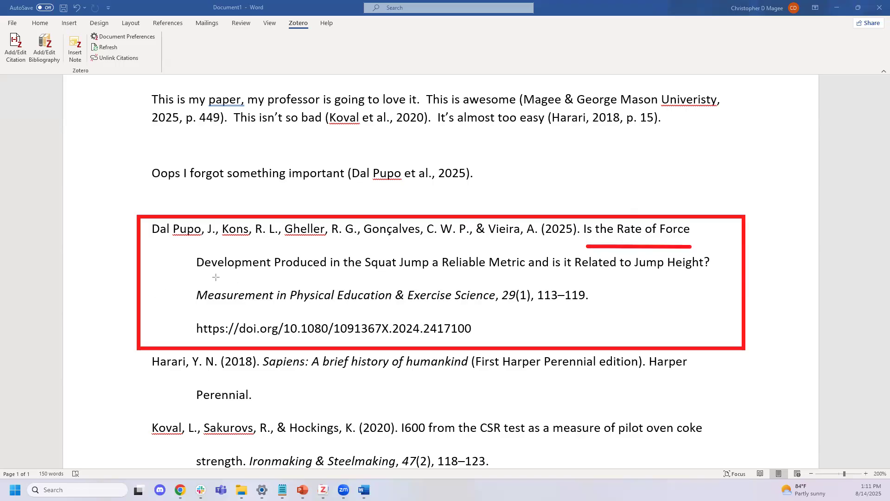
mouse_move(207, 280)
mouse_down()
mouse_move(723, 282)
mouse_move(714, 283)
mouse_up()
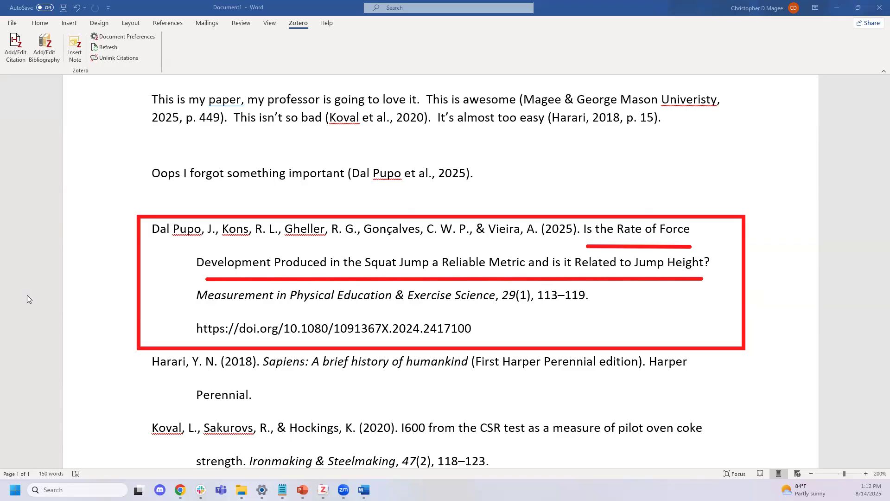
click(392, 246)
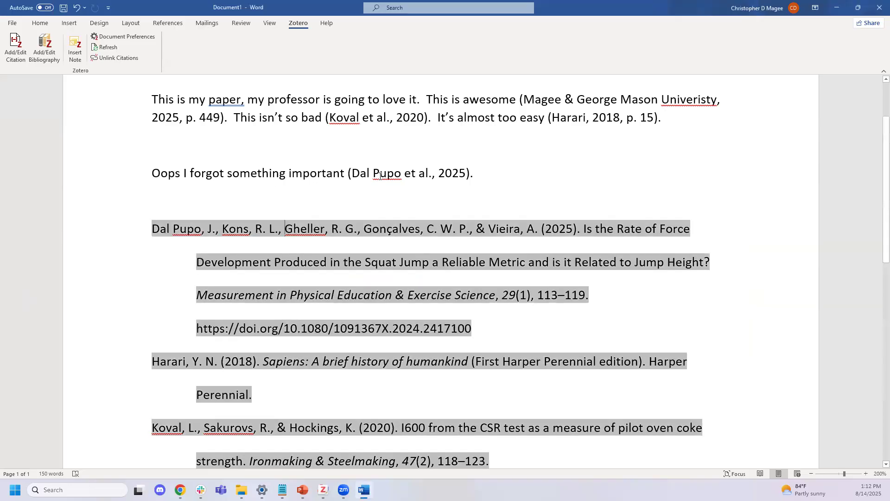
click(381, 175)
click(384, 117)
click(589, 99)
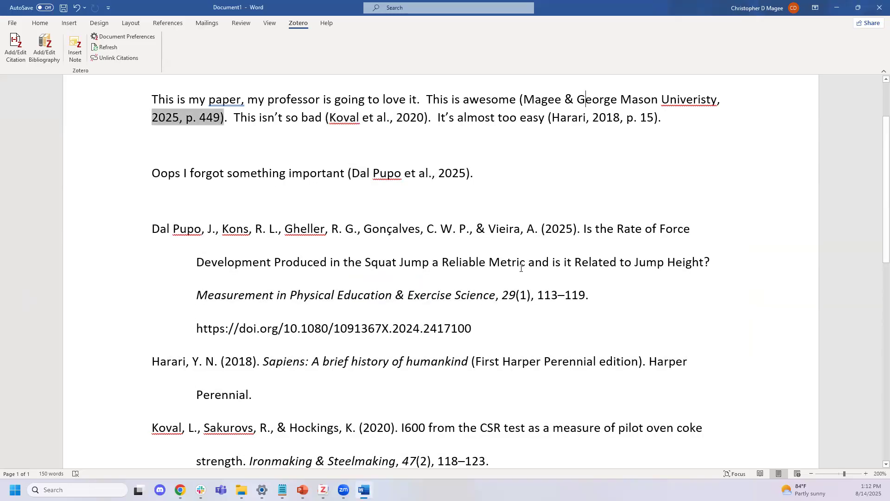
Change the Dal Pupo title to sentence case in Zotero, then refresh the paper's bibliography
click(484, 262)
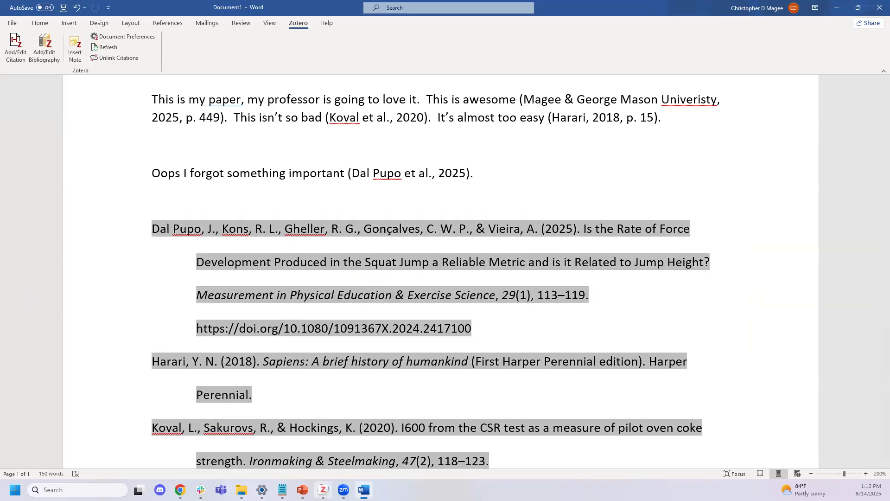
click(323, 490)
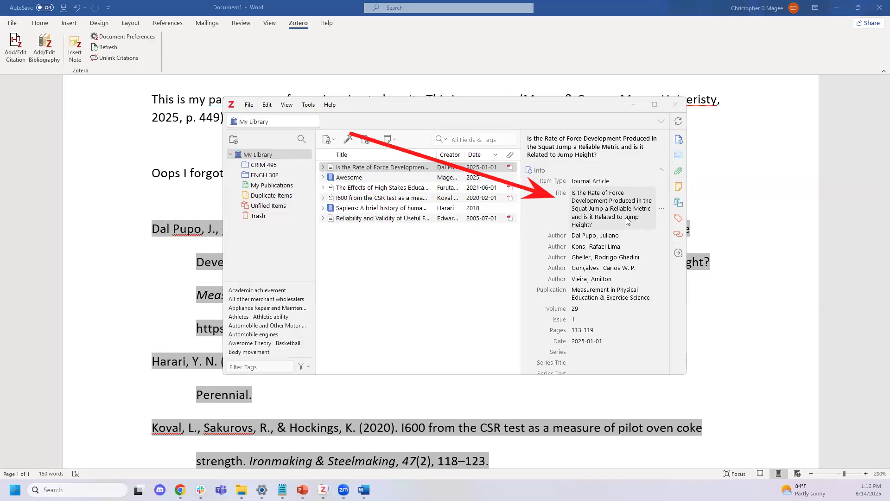
click(196, 154)
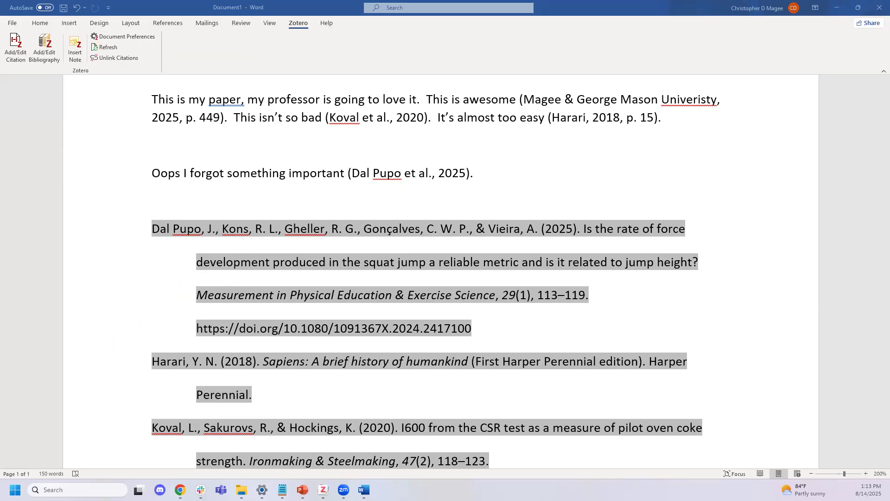
Select all six library items and copy an APA 7th bibliography of them to the clipboard
click(323, 489)
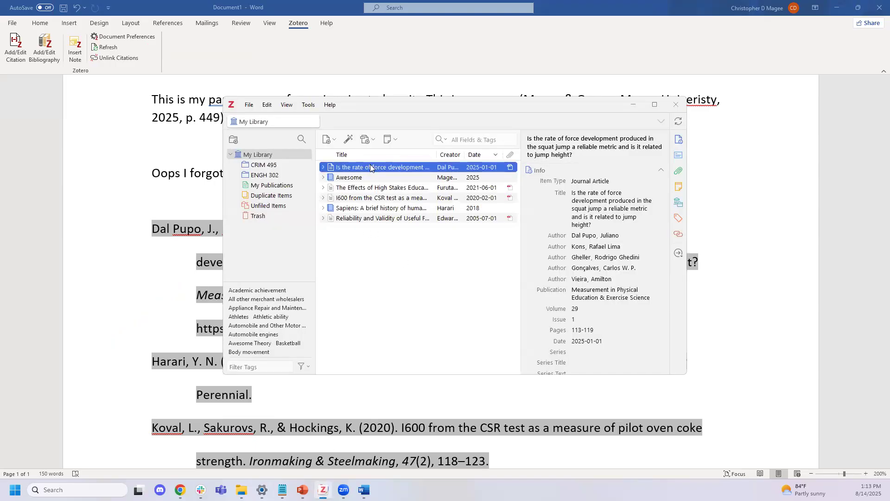
click(402, 219)
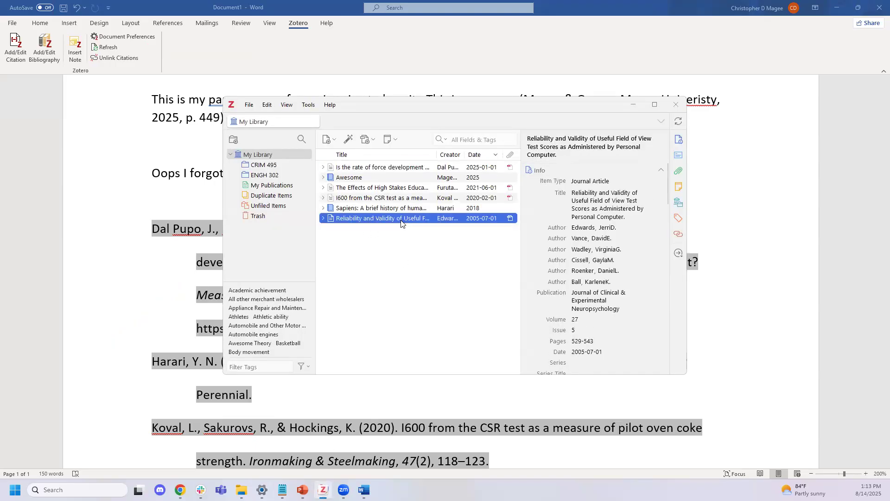
shift+click(398, 168)
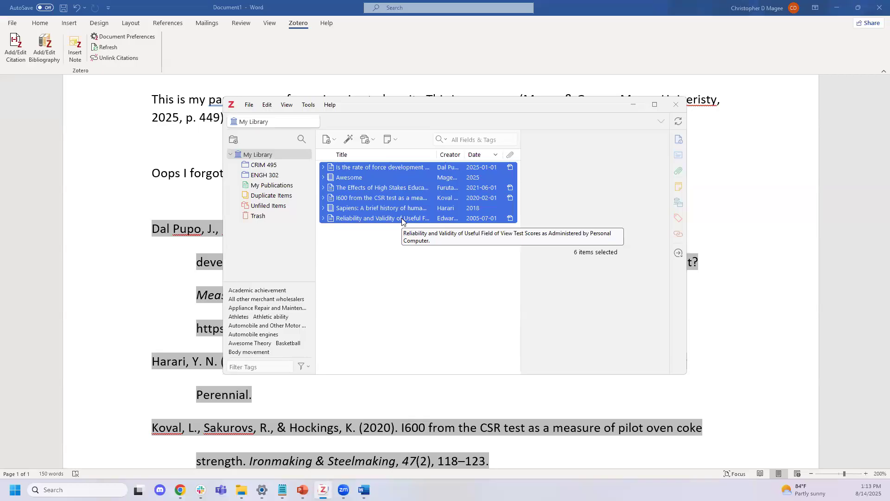
right_click(402, 222)
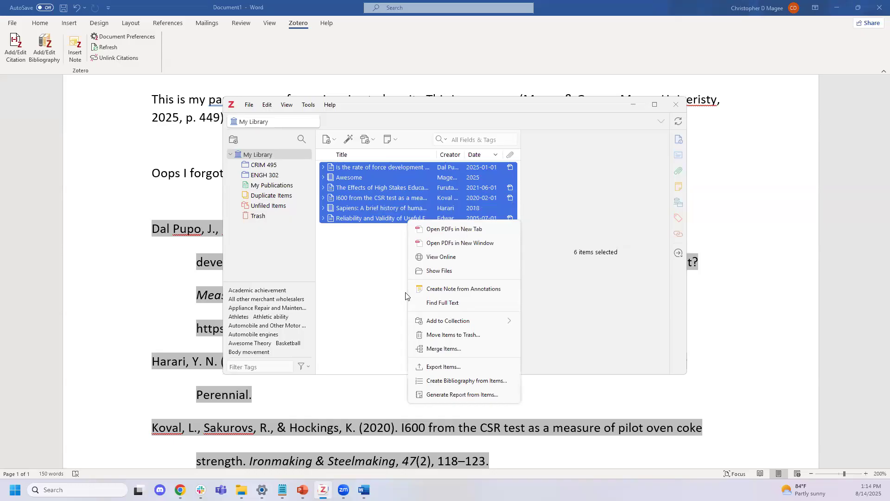
click(466, 382)
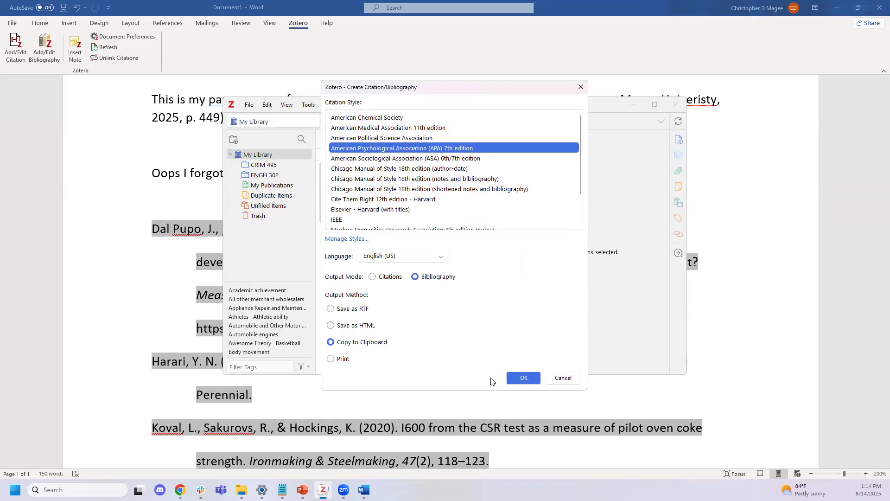
click(522, 378)
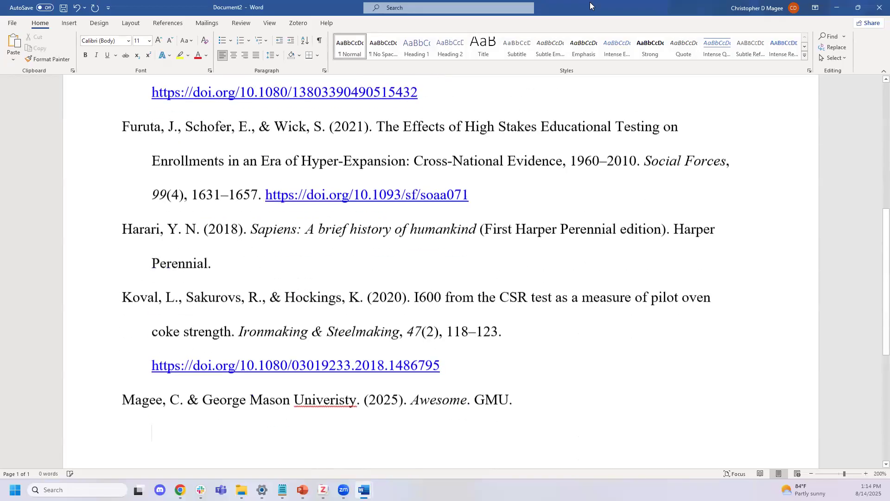
Add the placeholder line 'Annotation Go Here.' after the Dal Pupo entry's DOI
scroll(544, 198, up, 5)
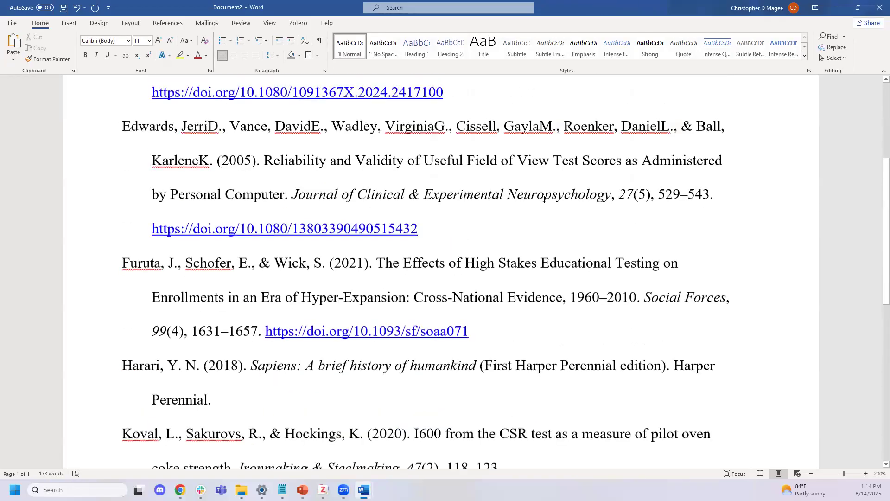
scroll(561, 172, up, 5)
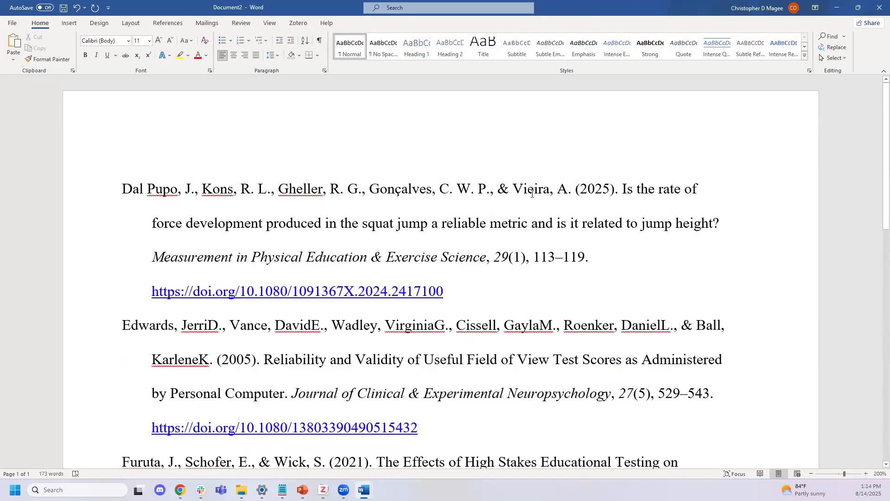
click(490, 292)
key(Return)
key(Return)
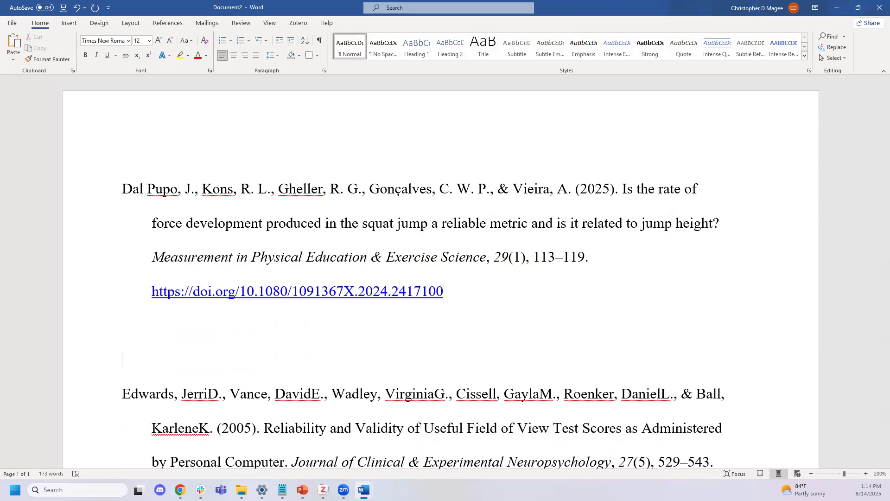
text(Annotation Go Here.)
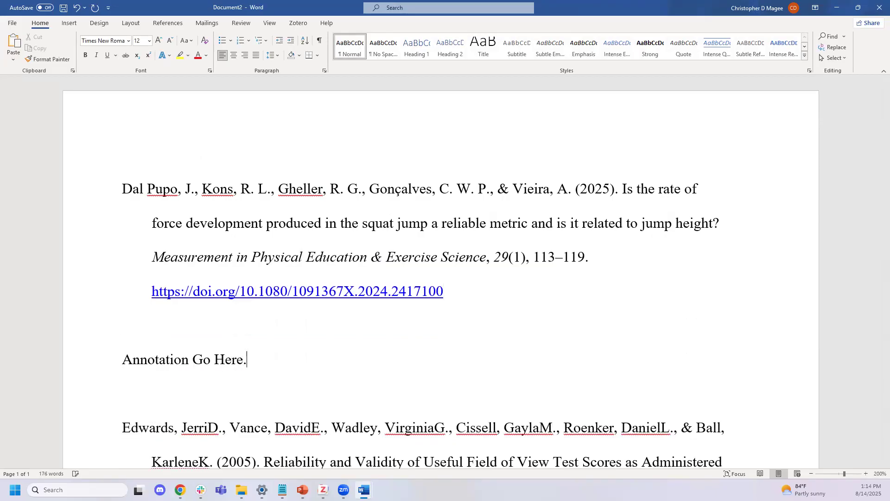
click(131, 238)
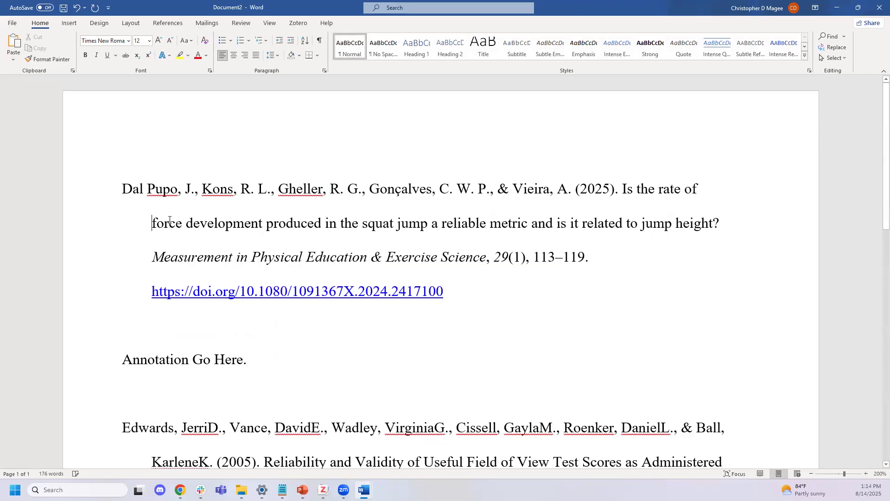
scroll(393, 308, down, 6)
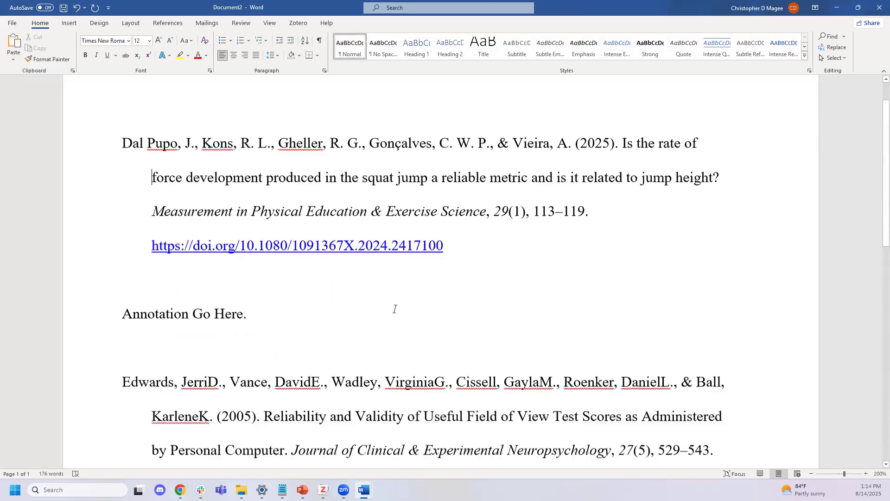
scroll(395, 310, down, 6)
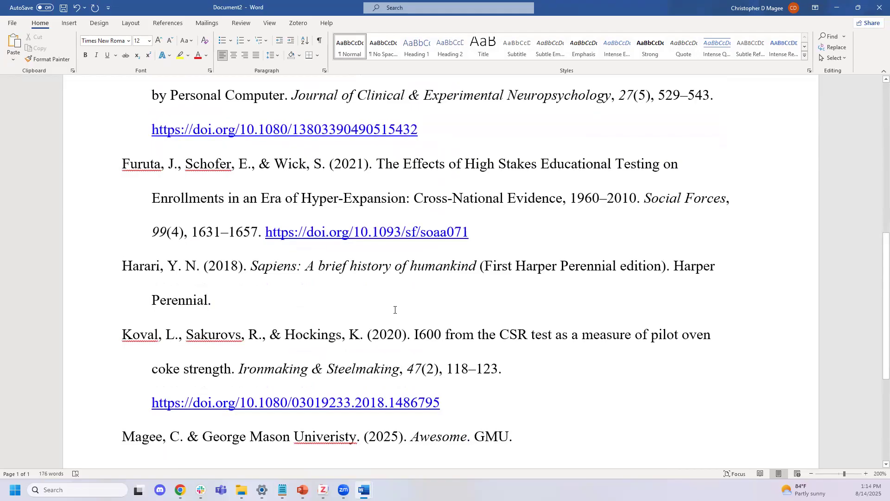
scroll(381, 369, up, 5)
scroll(384, 366, up, 8)
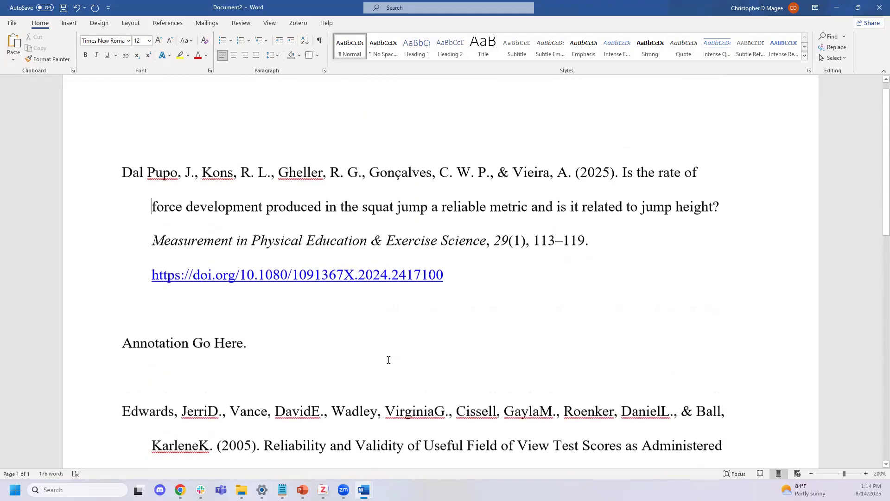
Show The Effects of High Stakes Educational Testing article's record in the Zotero library
click(323, 490)
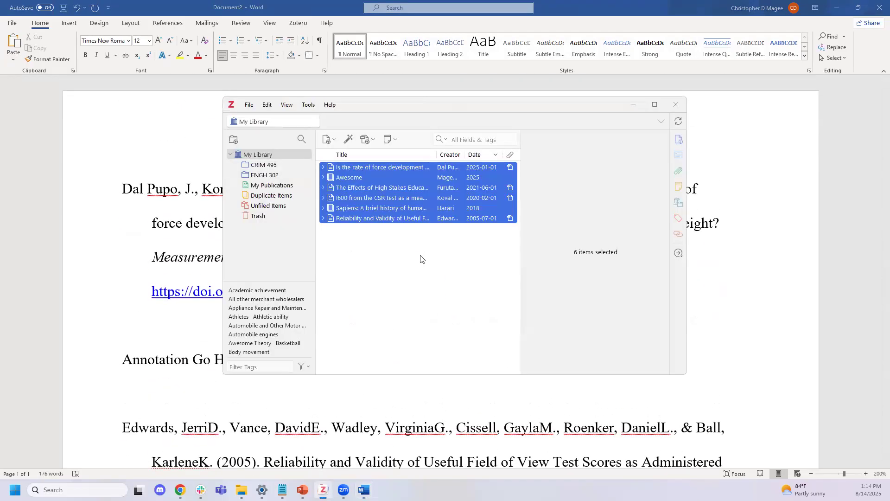
click(408, 188)
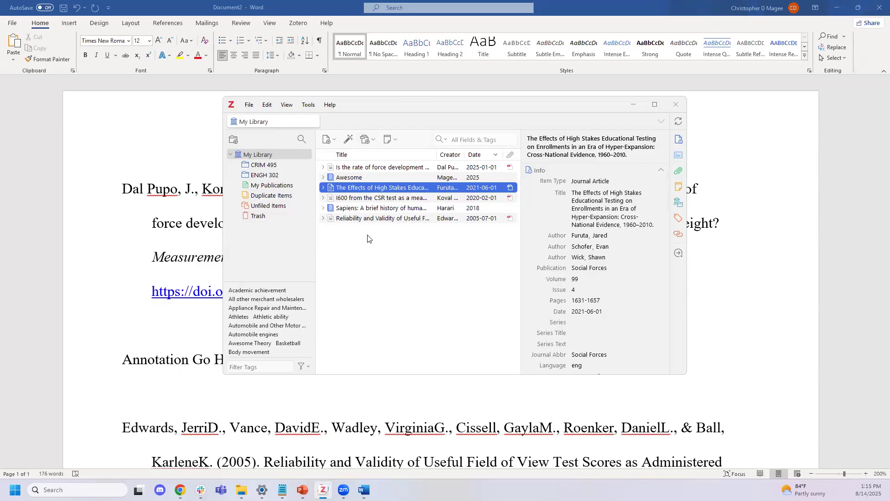
key(alt+Tab)
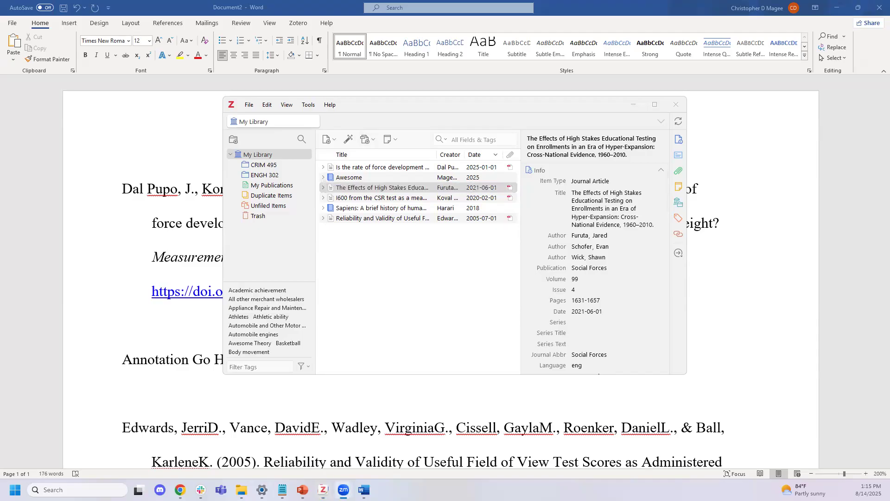
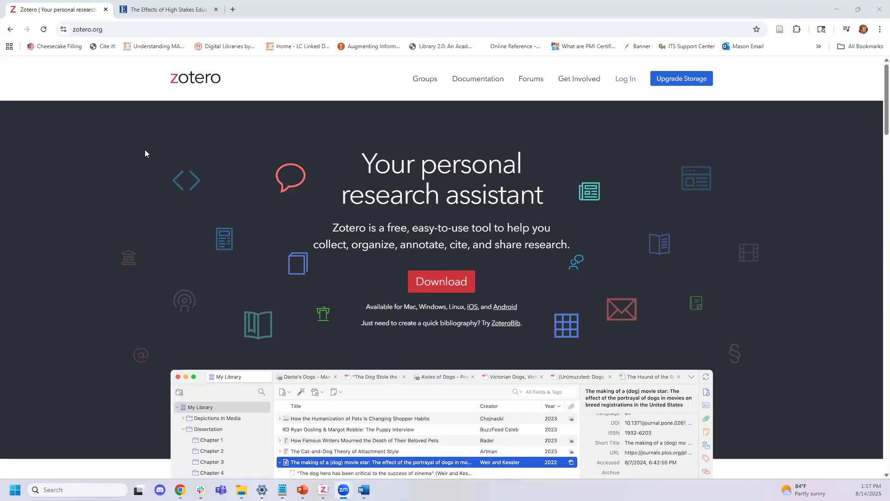
Draw an arrow at the Log In link and open the zotero.org login page
click(118, 163)
key(super+shift+s)
drag(776, 311, 636, 98)
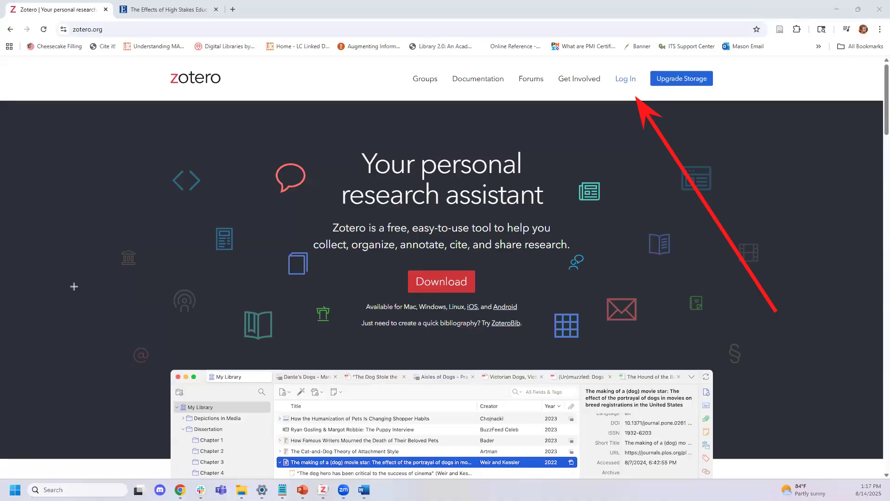
click(622, 80)
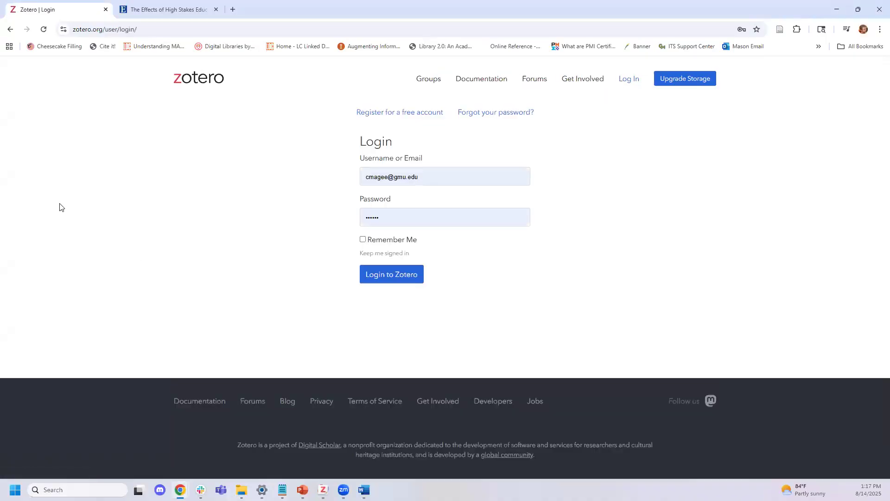
Annotate the free-account link and open the Zotero registration page
click(27, 165)
drag(213, 221, 358, 135)
click(399, 112)
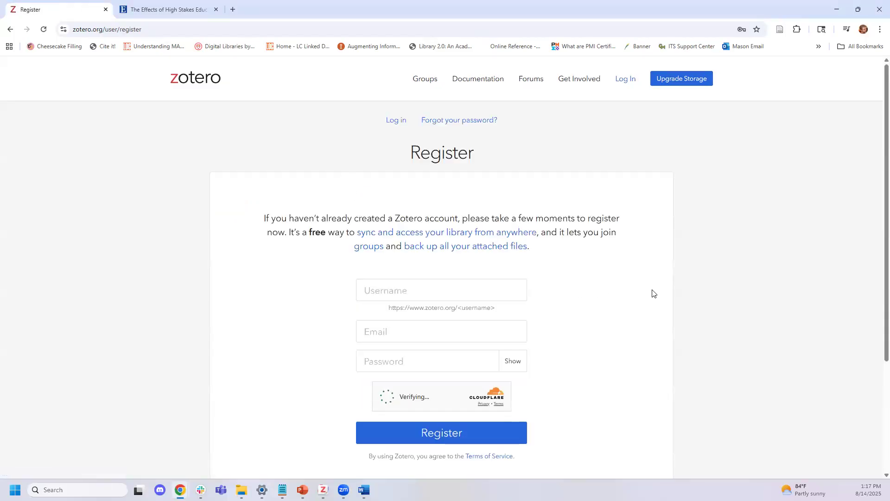
scroll(653, 293, down, 1)
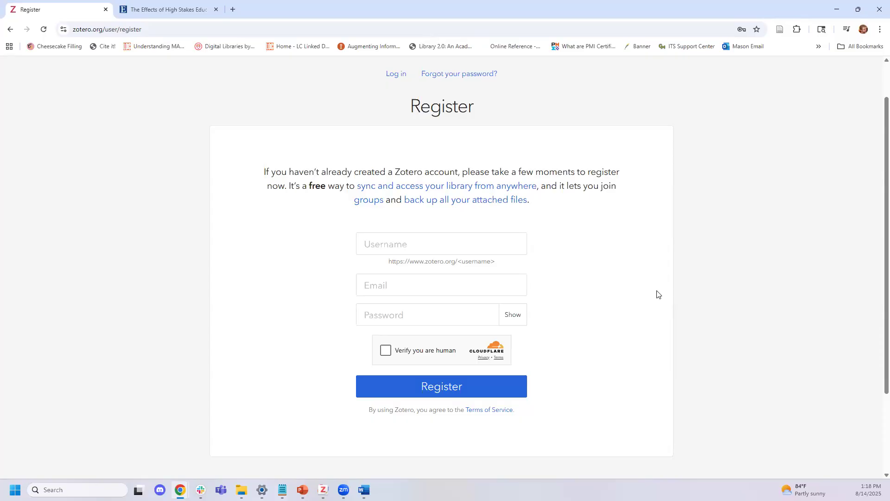
Log in with the saved credentials and open the account's Storage settings
click(9, 31)
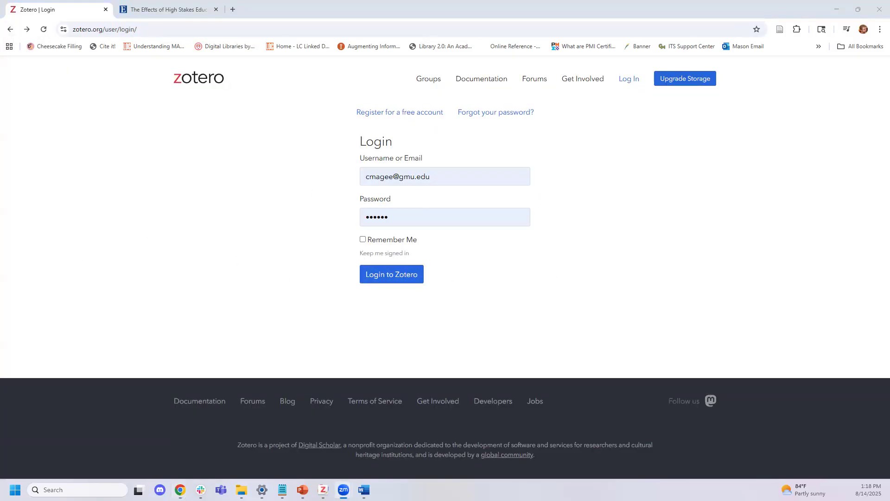
key(Return)
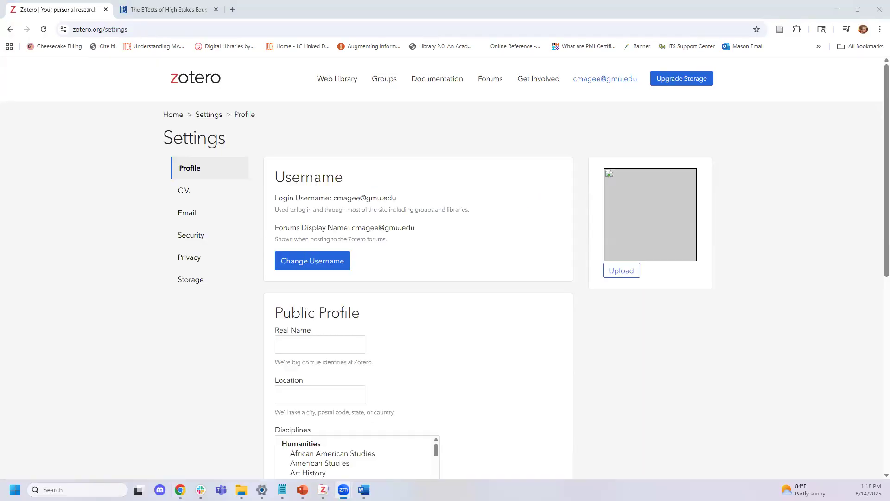
click(192, 280)
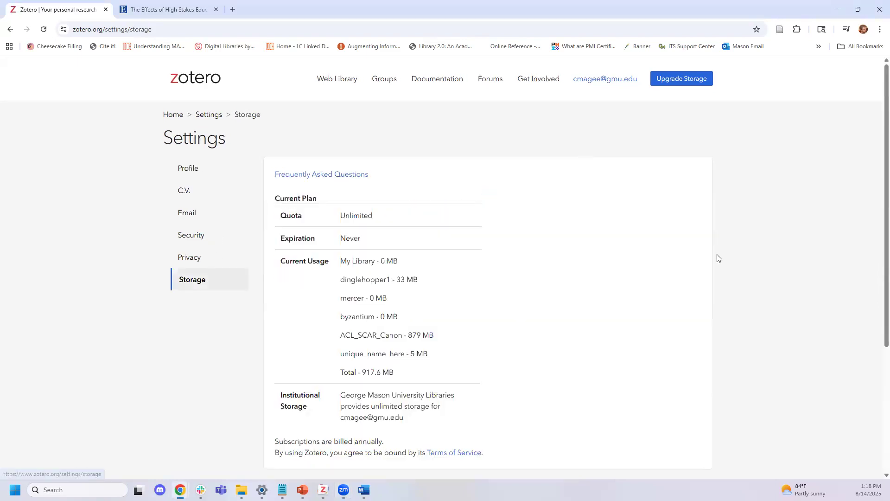
scroll(603, 255, down, 2)
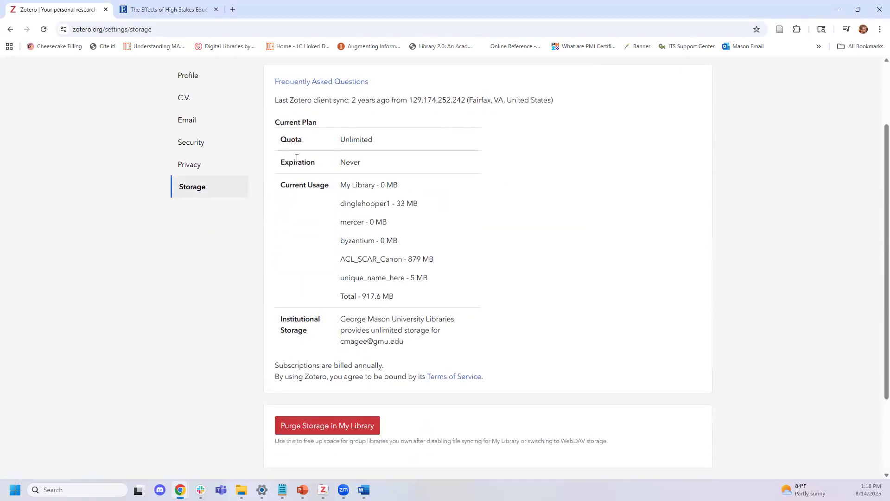
Highlight the institutional storage statement and frame the Institutional Storage row
drag(341, 318, 419, 360)
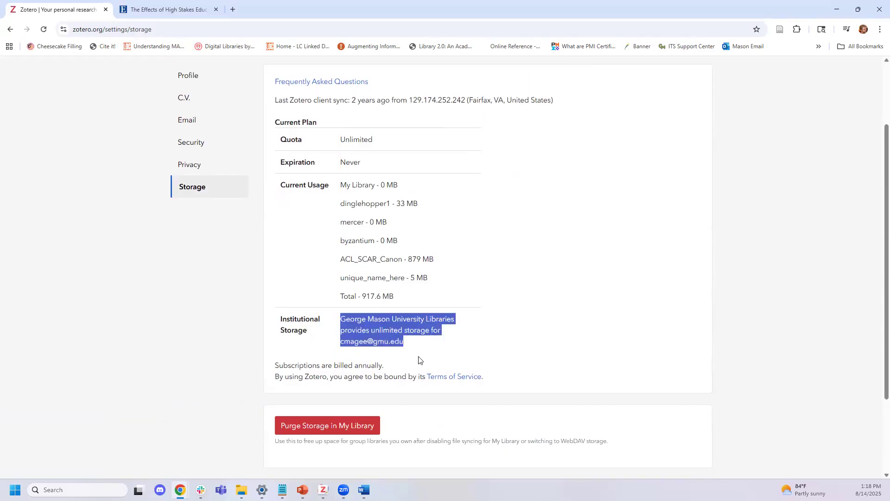
click(48, 198)
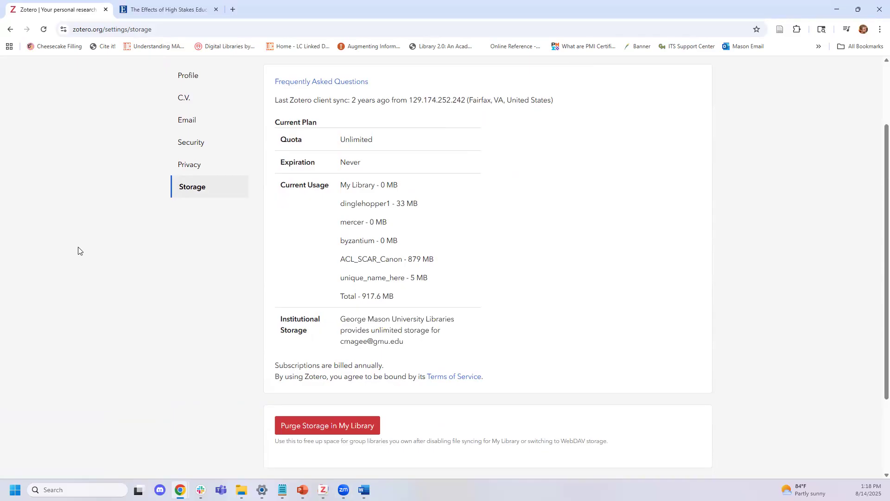
drag(262, 293, 469, 368)
Bring Zotero desktop forward, browse the File menu, and open Settings at the Sync pane
click(323, 489)
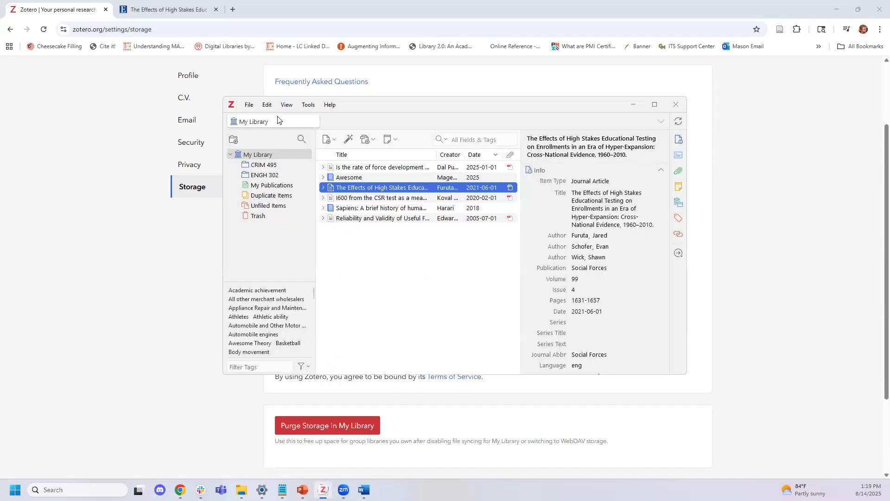
click(249, 106)
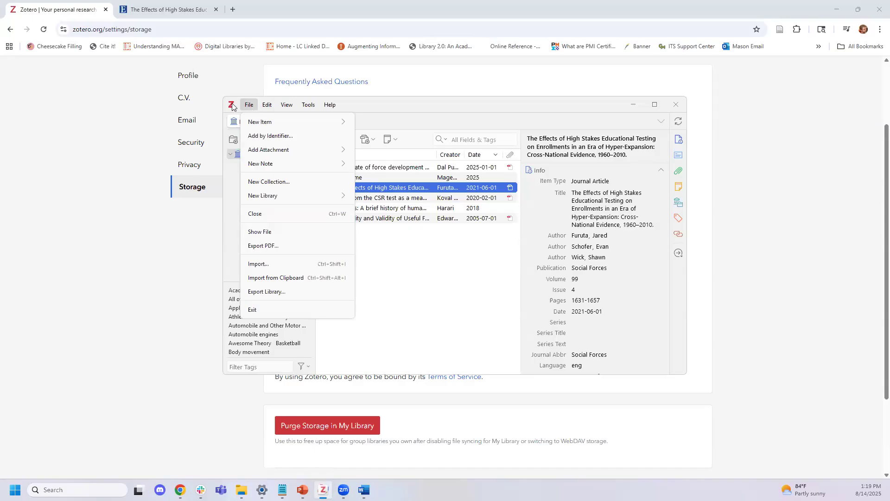
click(249, 107)
click(247, 106)
click(247, 106)
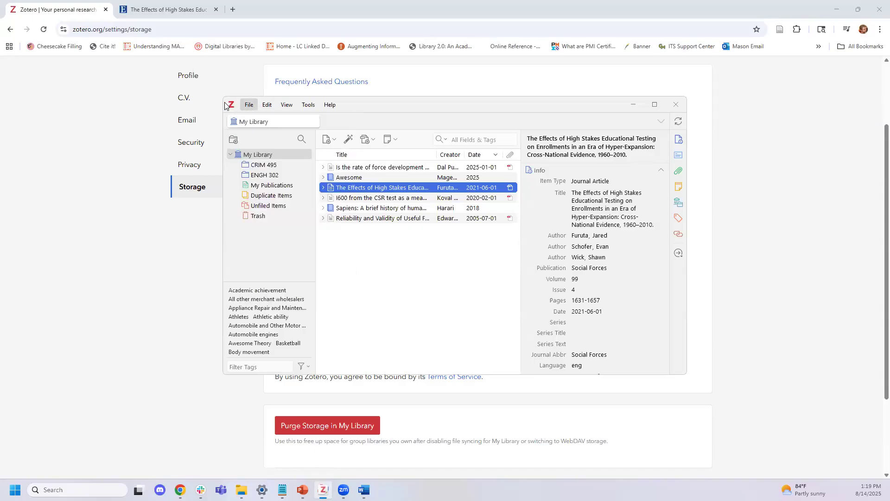
click(230, 104)
click(230, 105)
click(248, 106)
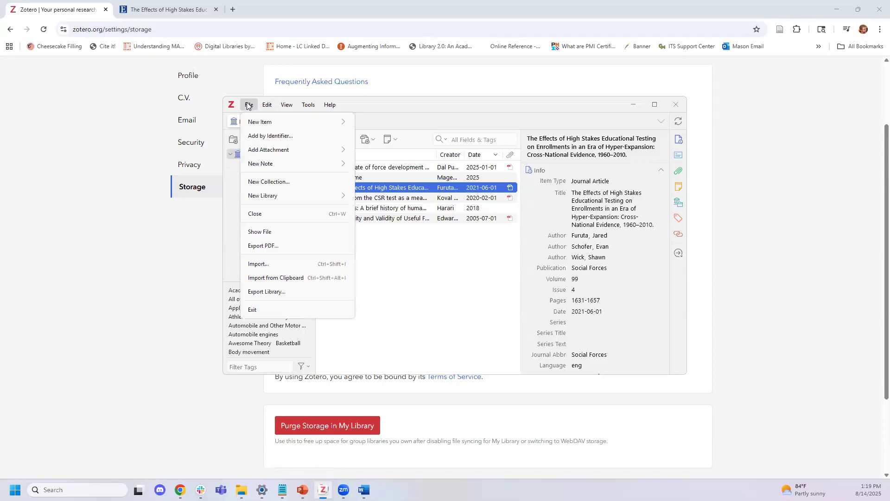
mouse_move(264, 106)
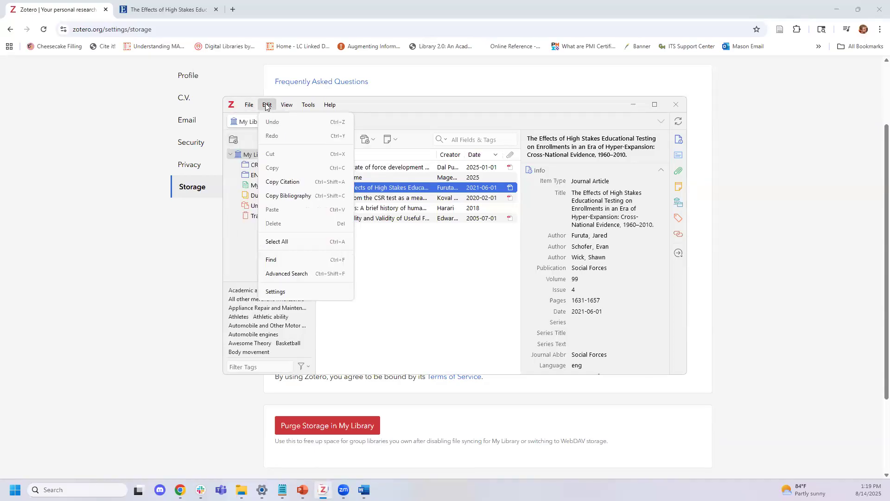
click(304, 294)
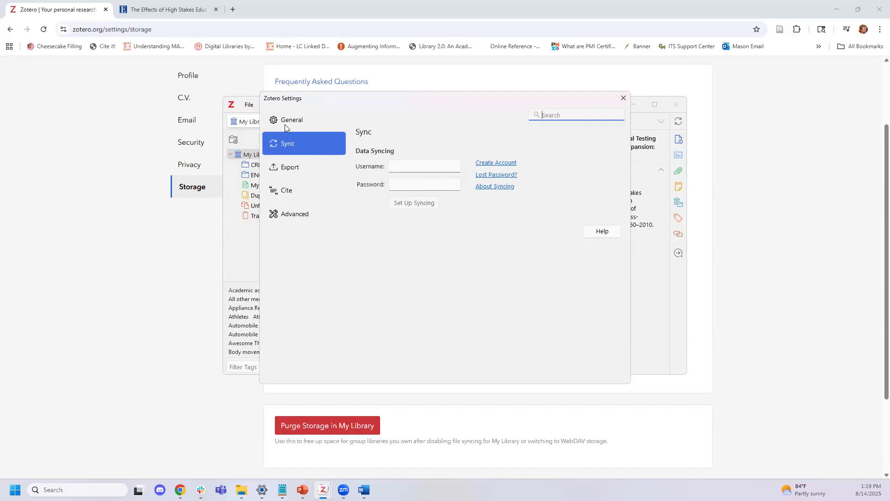
Enter the zotero.org account username and password to set up syncing, then return to the library
click(402, 163)
key(Tab)
text(••••••)
key(Return)
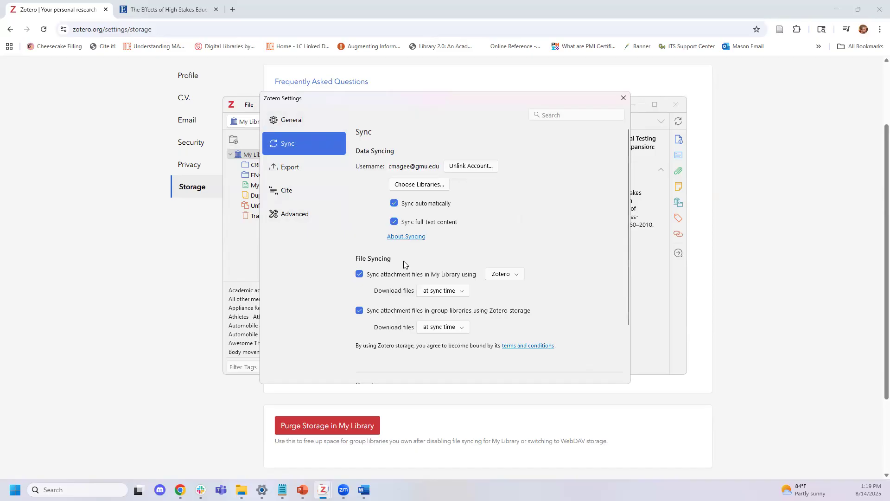
click(238, 250)
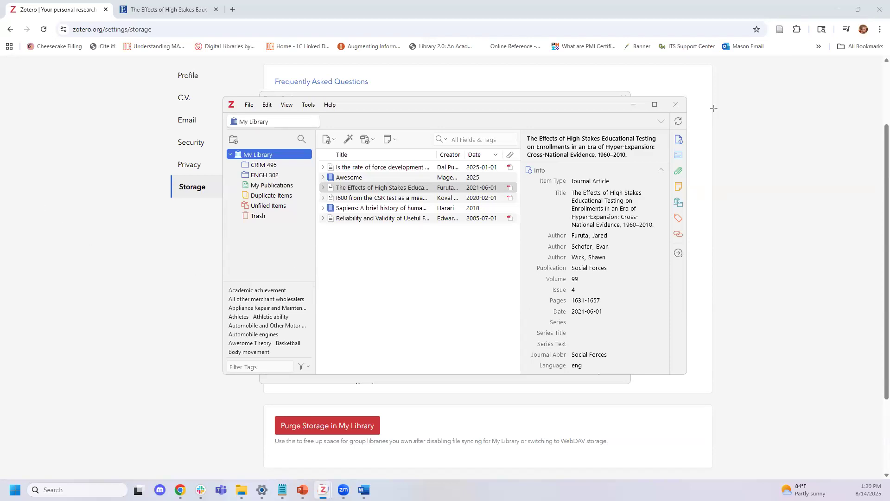
Mark the sync button with an arrow and sync the desktop library with zotero.org
drag(798, 83, 690, 121)
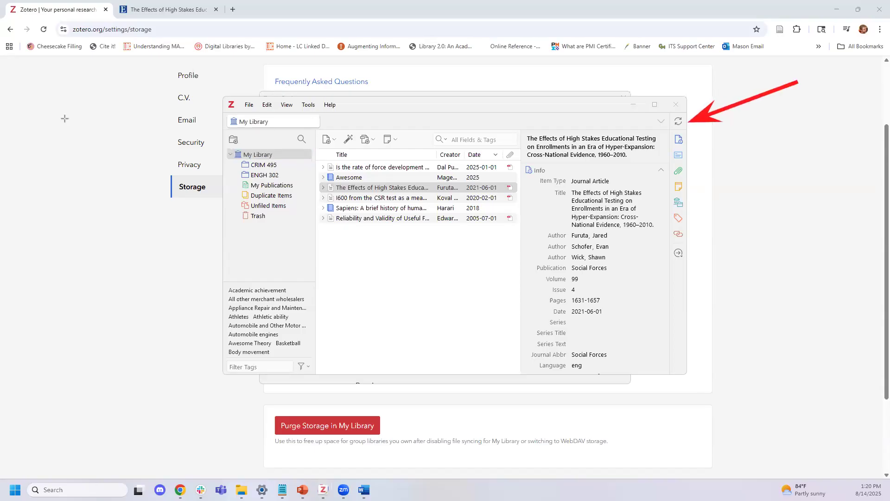
click(676, 123)
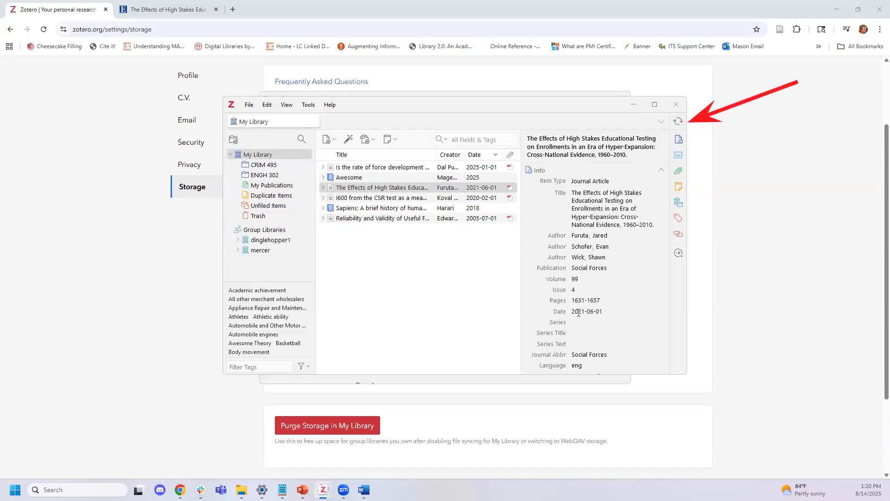
scroll(291, 225, down, 2)
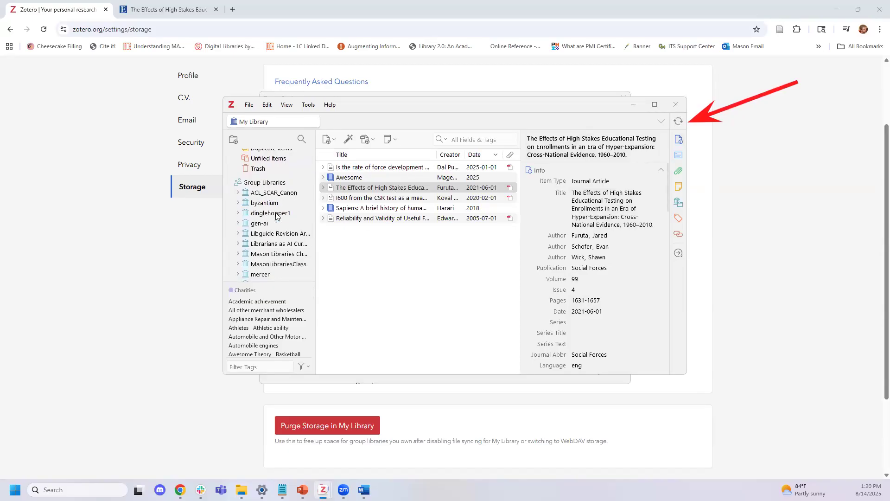
Browse the synced ACL_SCAR_Canon, byzantium, dinglehopper1, gen-ai and Mason Libraries ChatGPT groups, then return to My Library
click(278, 193)
click(268, 207)
click(267, 214)
click(274, 235)
click(275, 223)
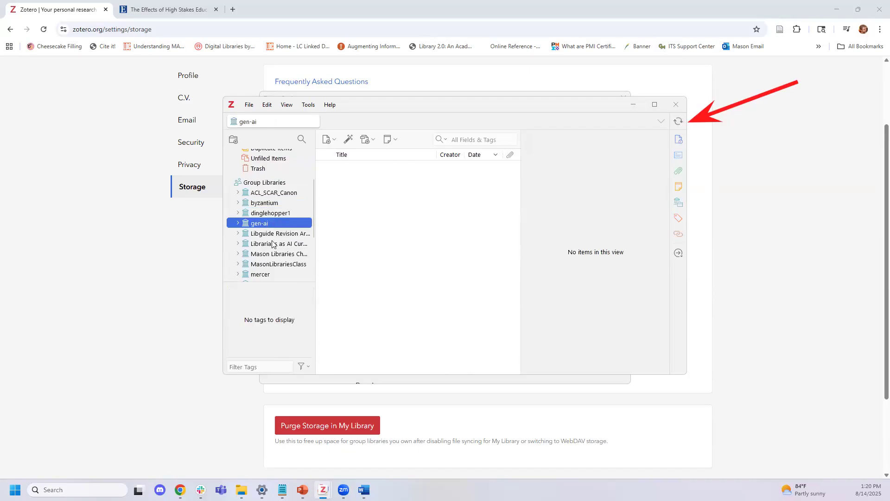
click(275, 244)
click(274, 255)
click(266, 194)
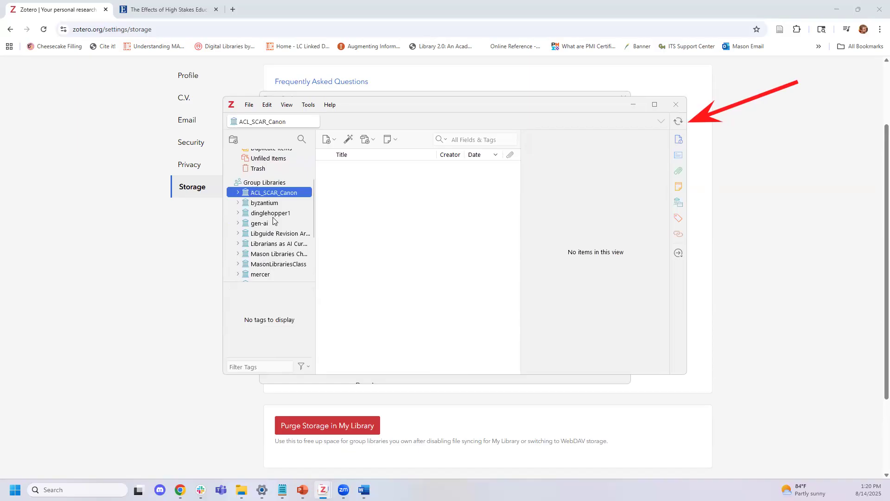
scroll(269, 185, up, 2)
click(273, 157)
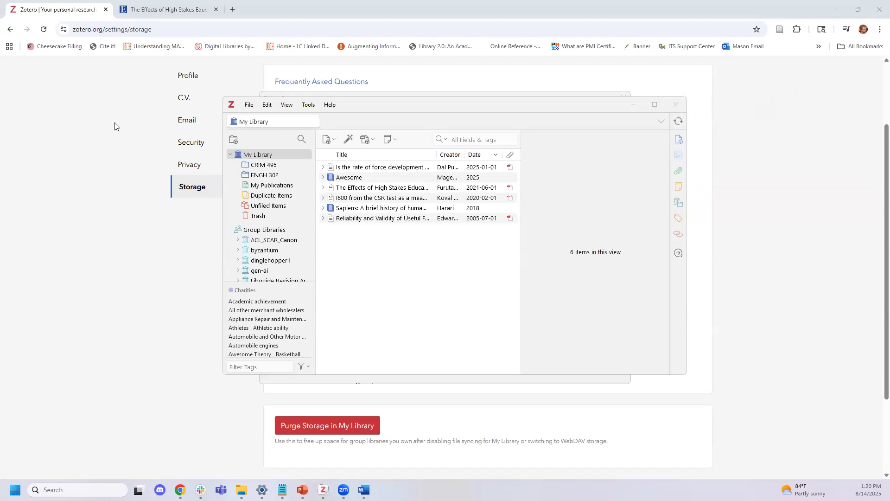
Move the library window aside, close Zotero Settings, and return to the browser
scroll(114, 126, up, 2)
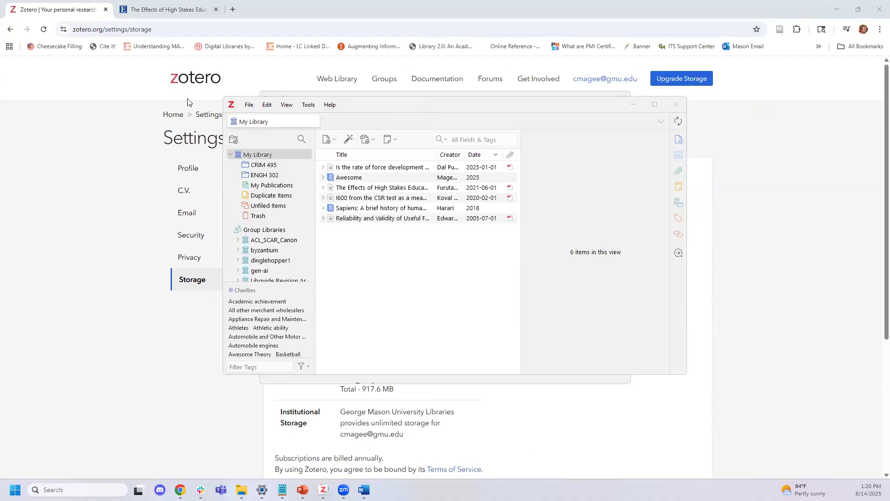
drag(409, 111, 416, 150)
click(618, 107)
click(620, 102)
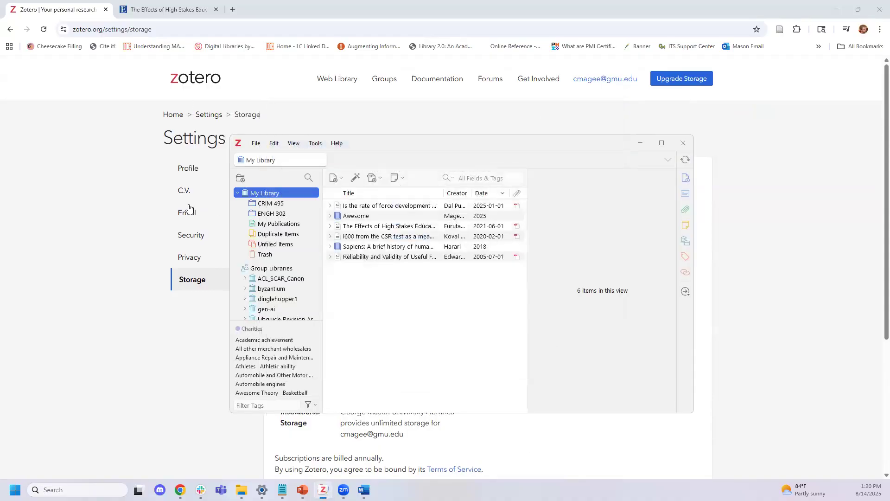
click(133, 204)
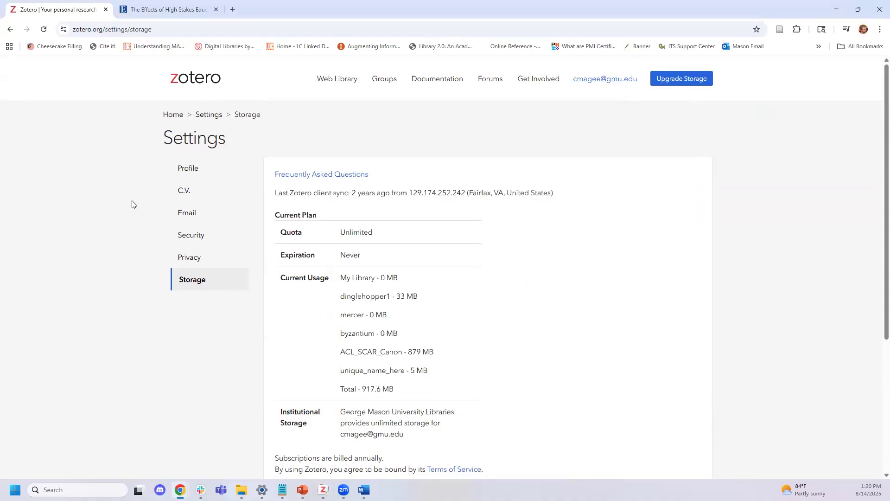
Start a new zotero.org group named 'Private Kitkun'
click(379, 78)
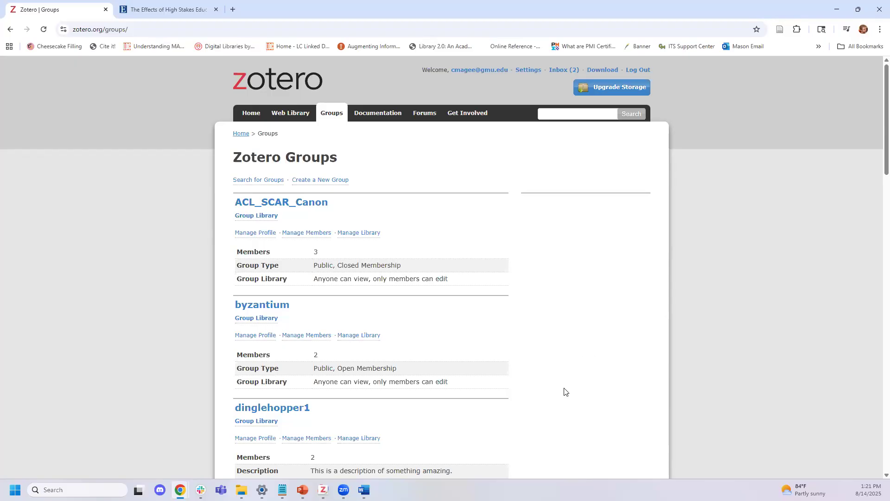
scroll(575, 361, down, 1)
scroll(586, 364, up, 1)
click(333, 183)
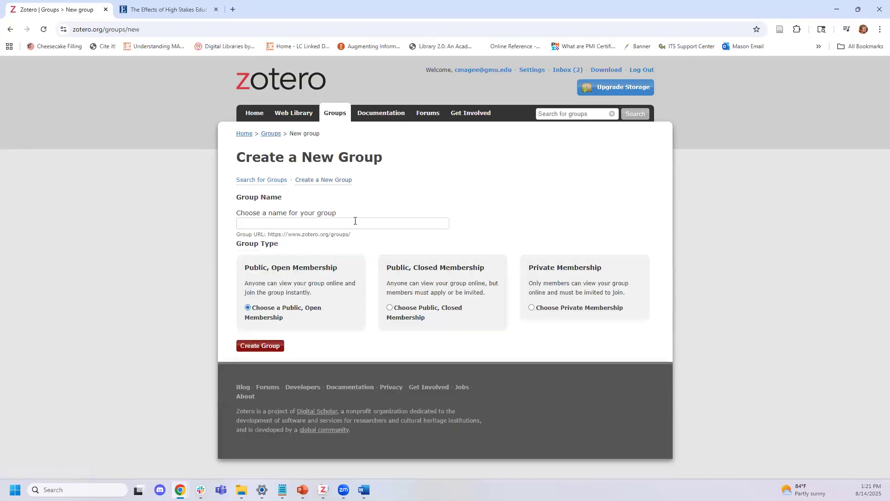
click(356, 223)
click(350, 244)
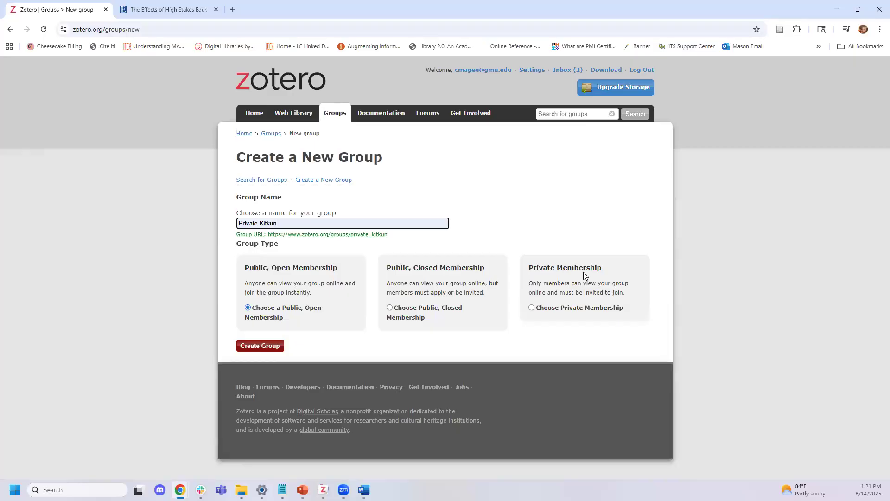
Set the new group's type to Private Membership
click(390, 308)
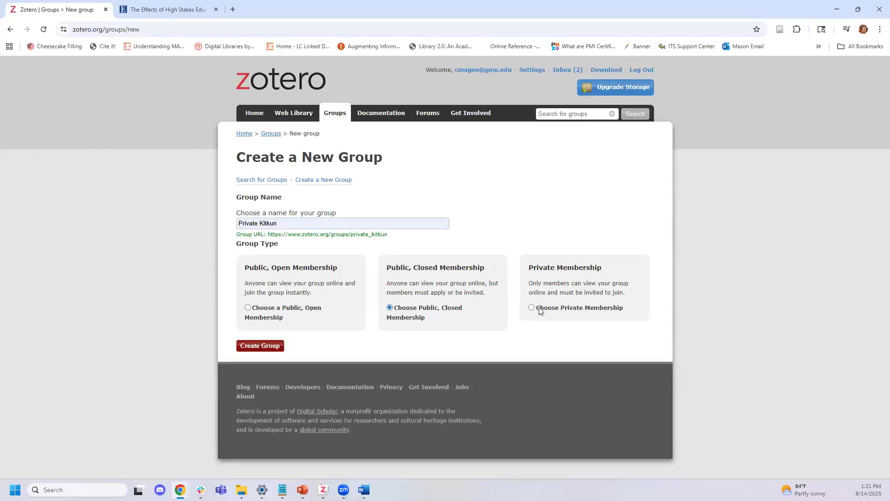
click(533, 308)
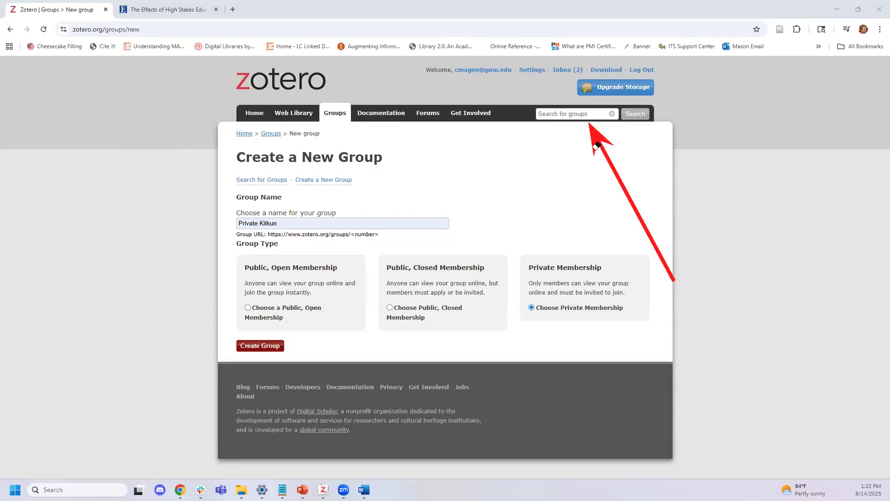
click(624, 164)
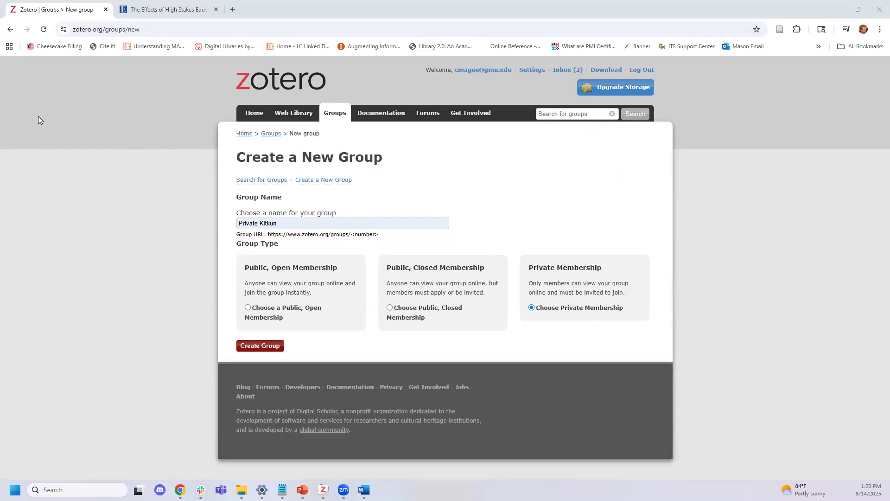
Open dinglehopper1's group settings, select its description, then view its Members Settings
click(10, 29)
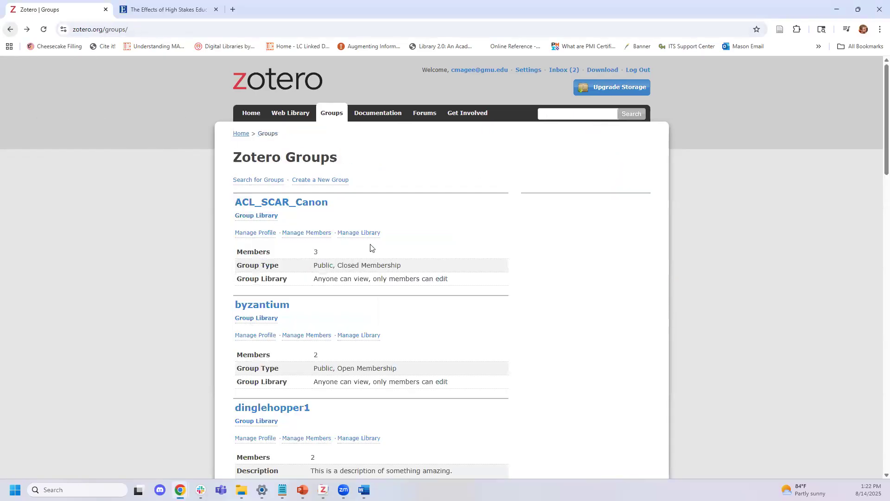
scroll(441, 257, down, 2)
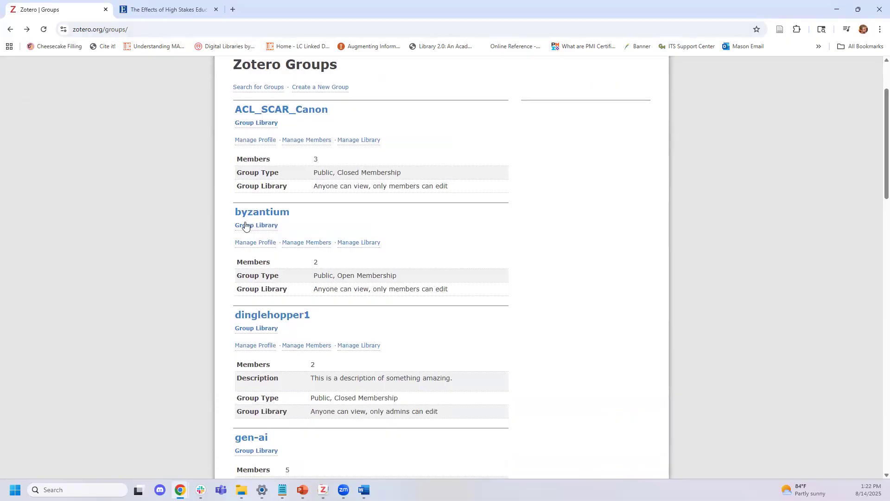
click(300, 316)
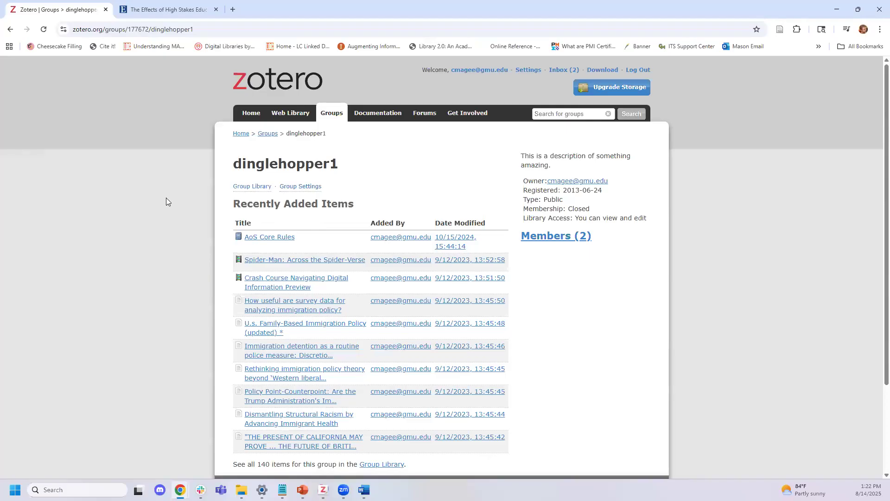
click(288, 187)
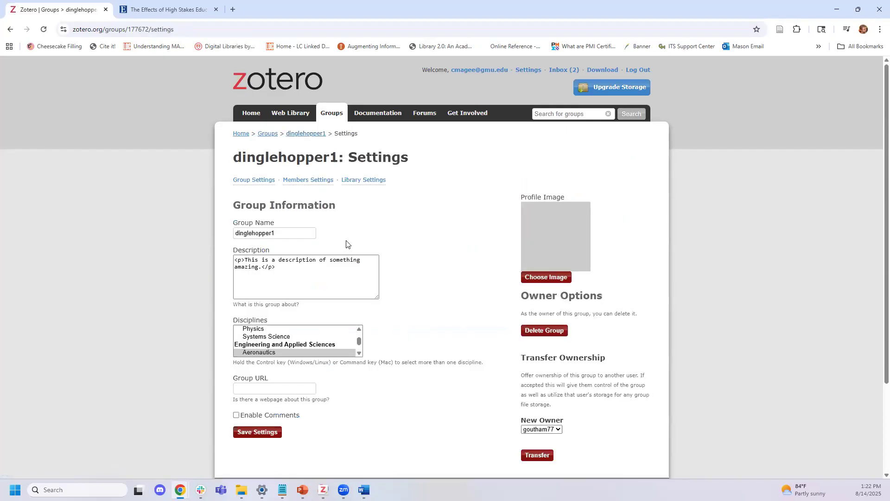
drag(302, 279, 190, 234)
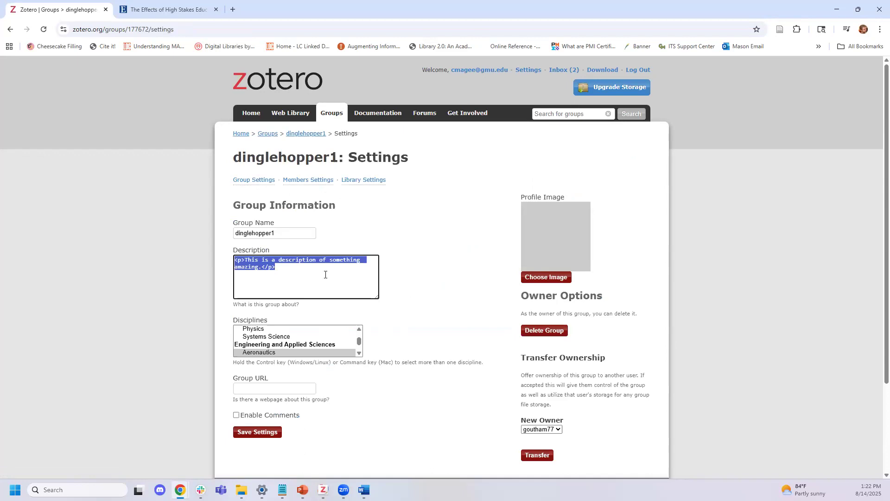
scroll(418, 304, down, 1)
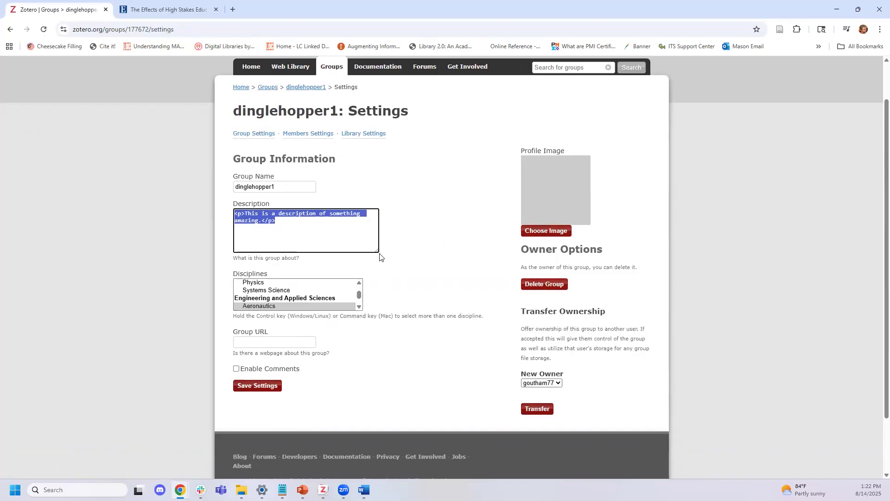
click(319, 135)
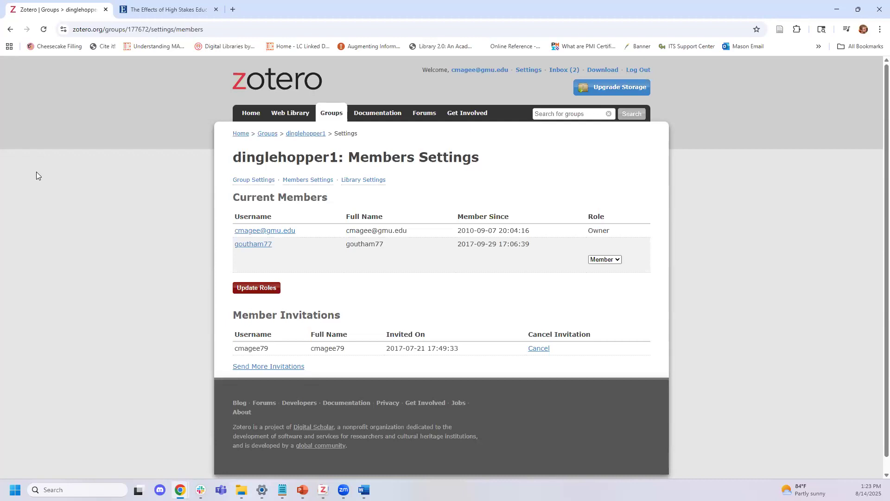
click(609, 261)
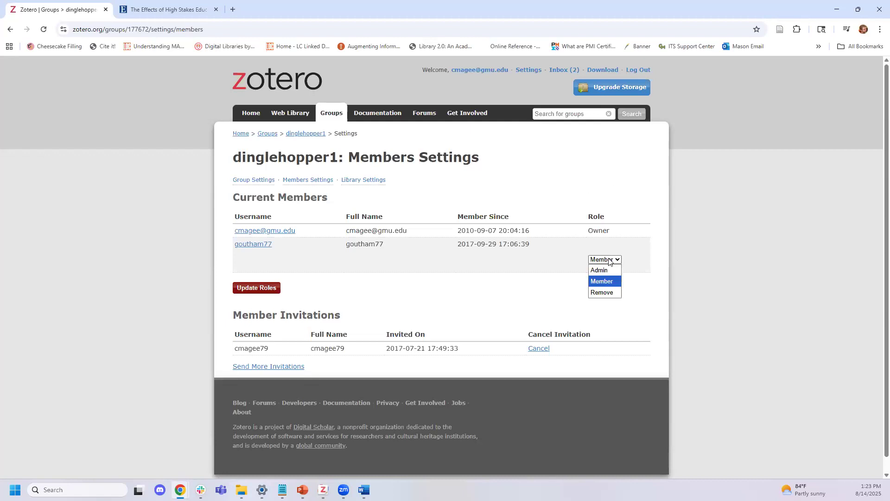
click(627, 190)
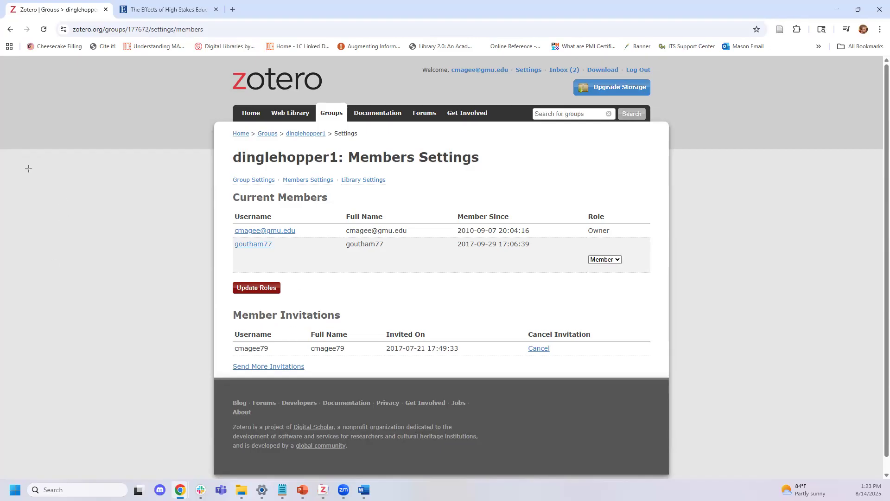
drag(226, 367, 116, 365)
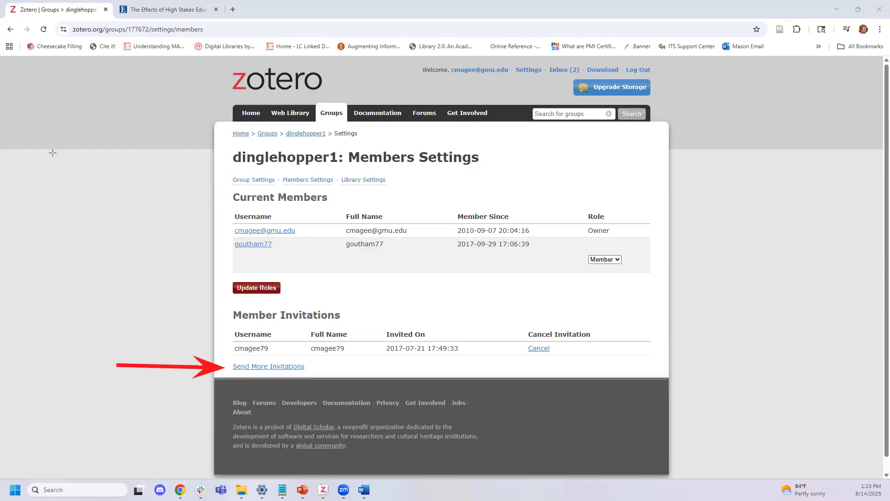
click(245, 367)
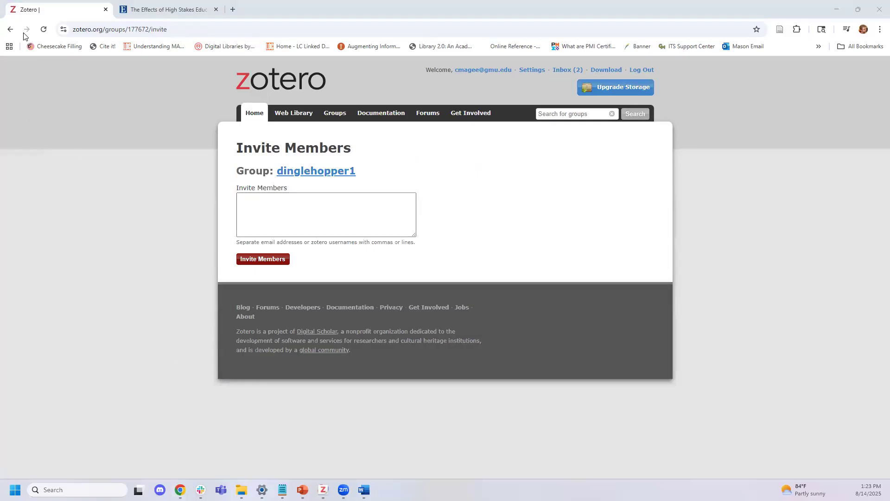
click(11, 31)
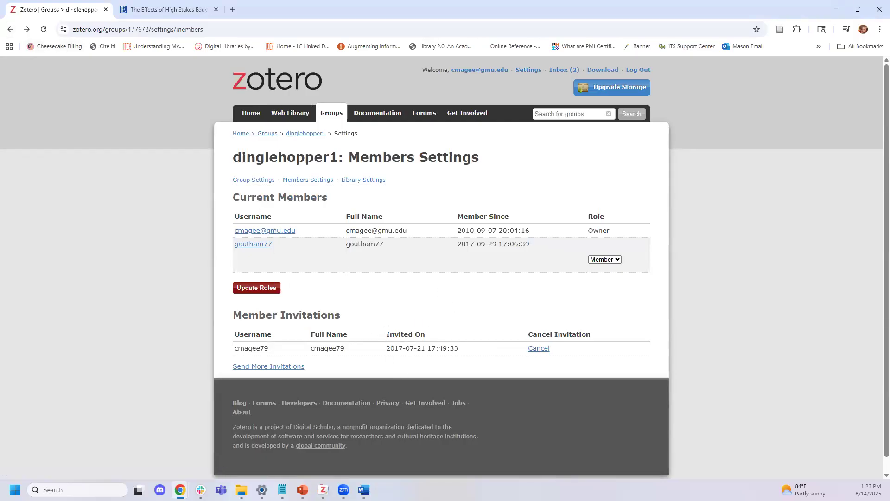
Open dinglehopper1's Library Settings and highlight the Library Editing and File Editing options
click(371, 180)
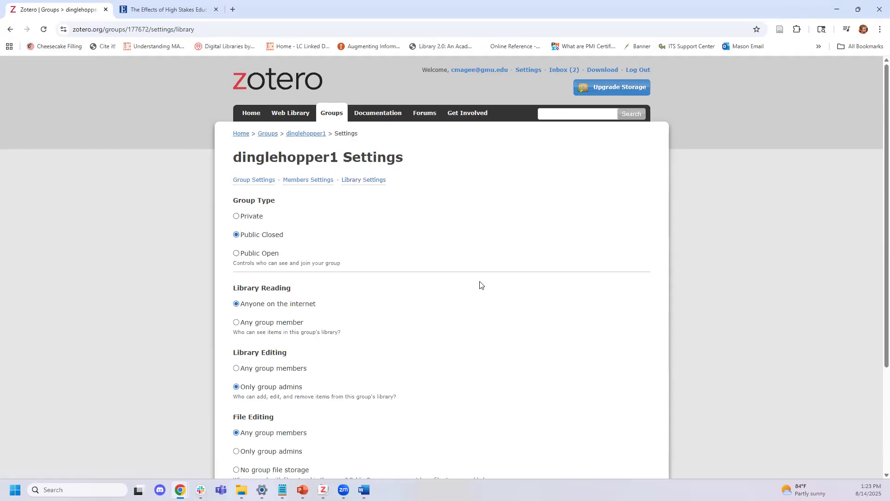
scroll(417, 250, down, 2)
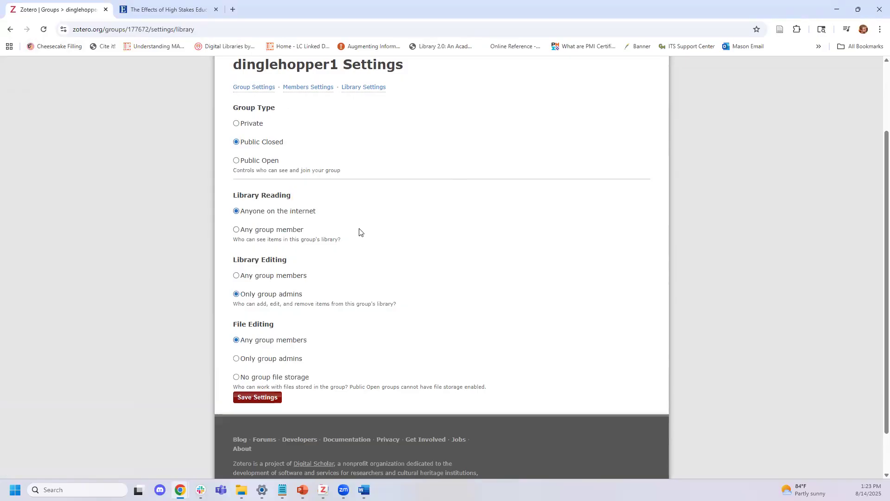
scroll(371, 246, down, 1)
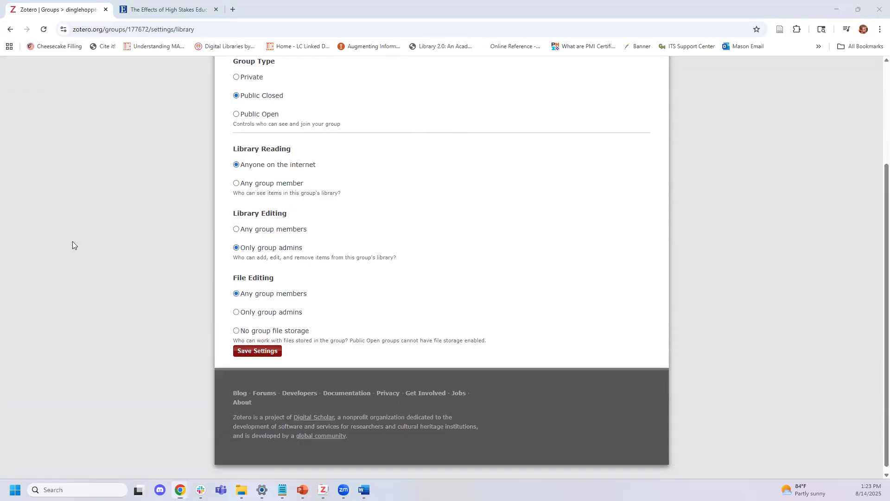
drag(206, 201, 503, 364)
Bring Zotero forward, view the ACL_SCAR_Canon and dinglehopper1 groups, and maximize the window
click(323, 490)
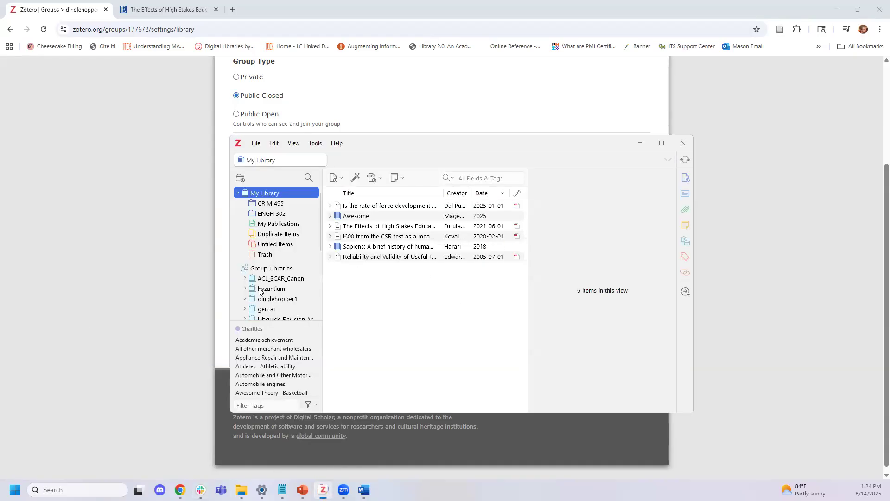
click(274, 279)
click(276, 298)
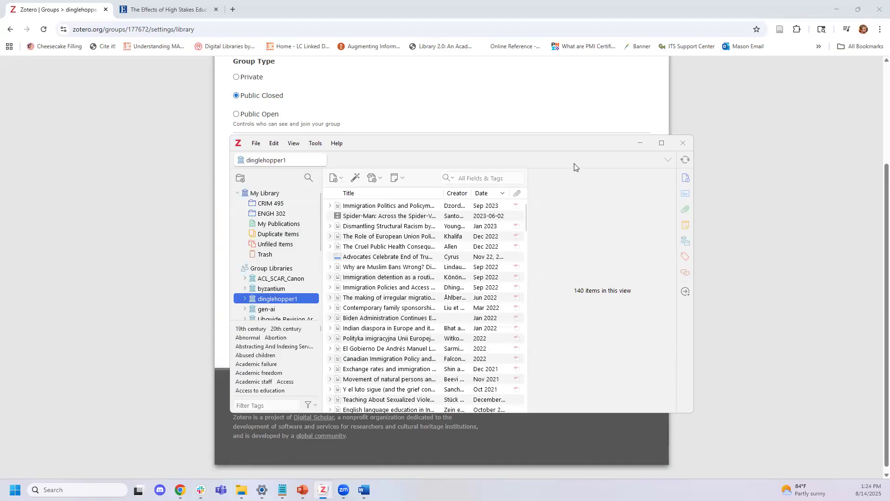
click(662, 143)
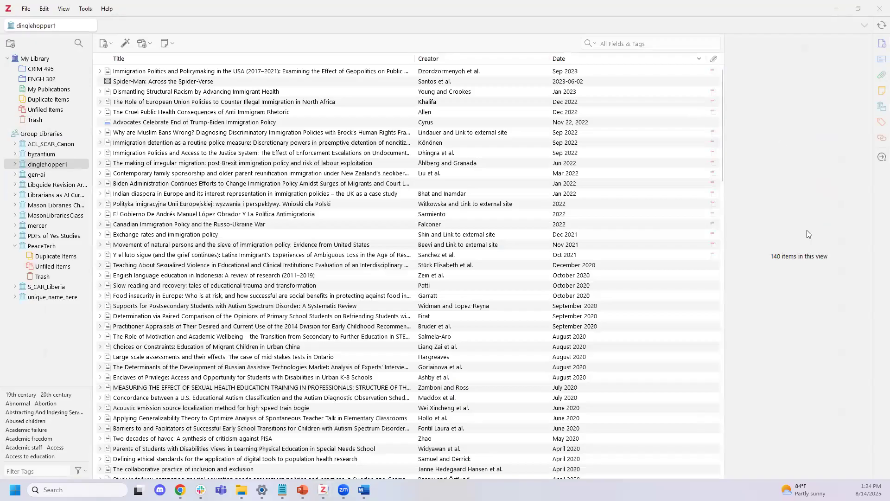
drag(6, 124, 94, 306)
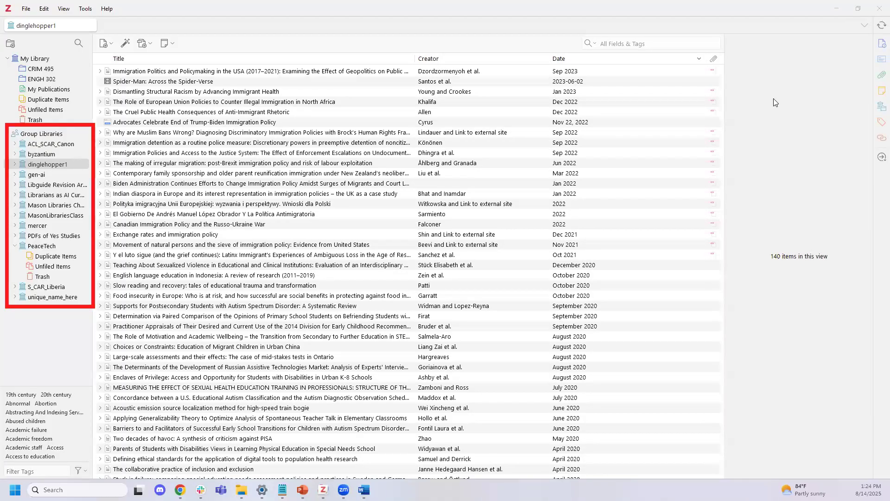
Browse the MasonLibrariesClass, Mason Libraries ChatGPT, Librarians as AI Curators, gen-ai and byzantium libraries
click(51, 59)
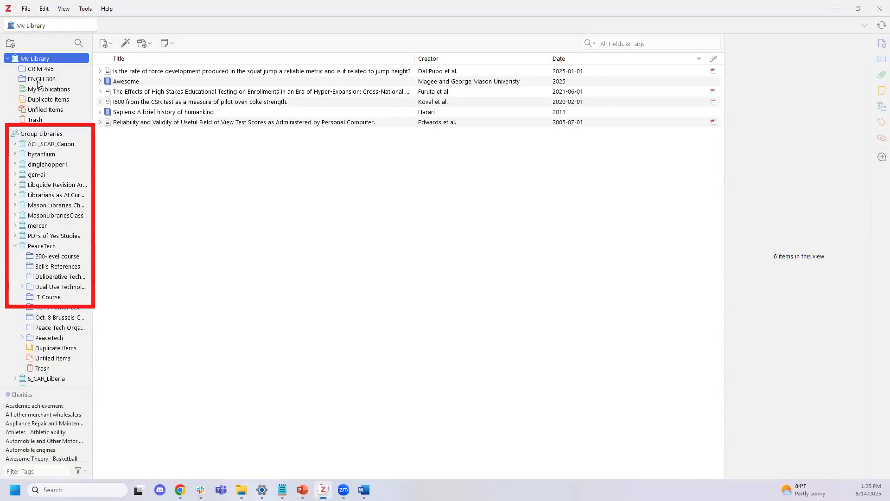
click(70, 215)
click(59, 206)
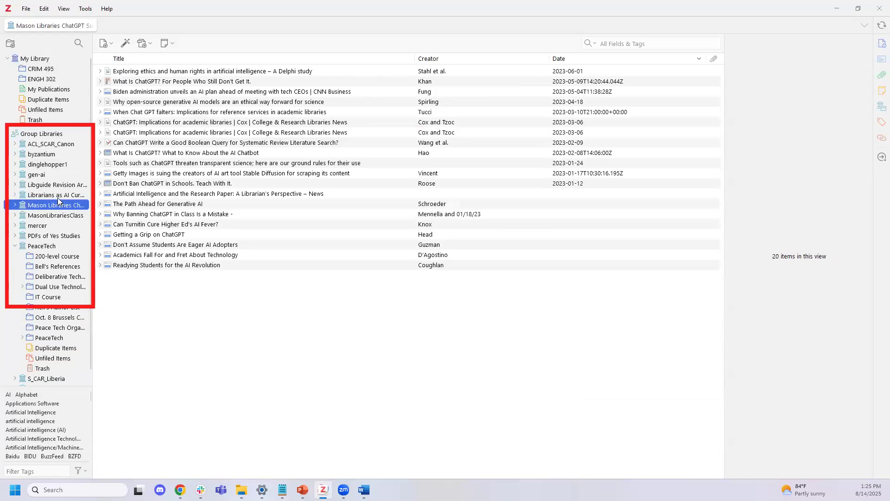
click(57, 197)
click(48, 175)
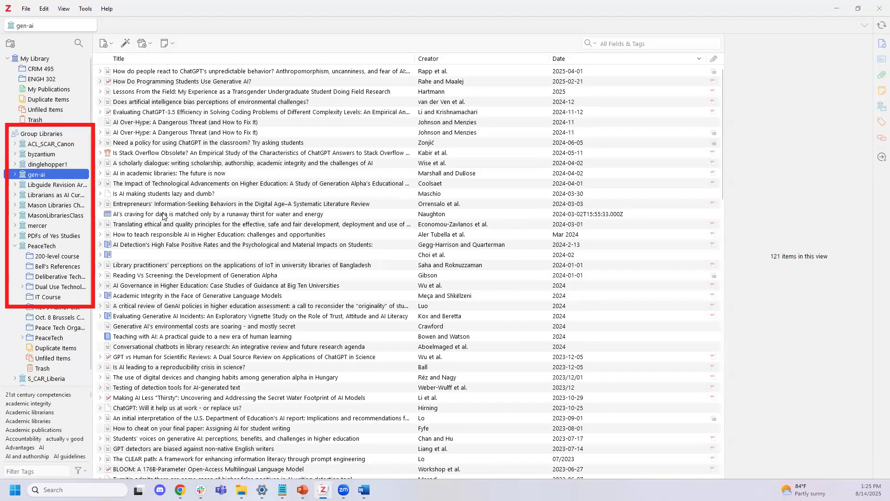
click(199, 72)
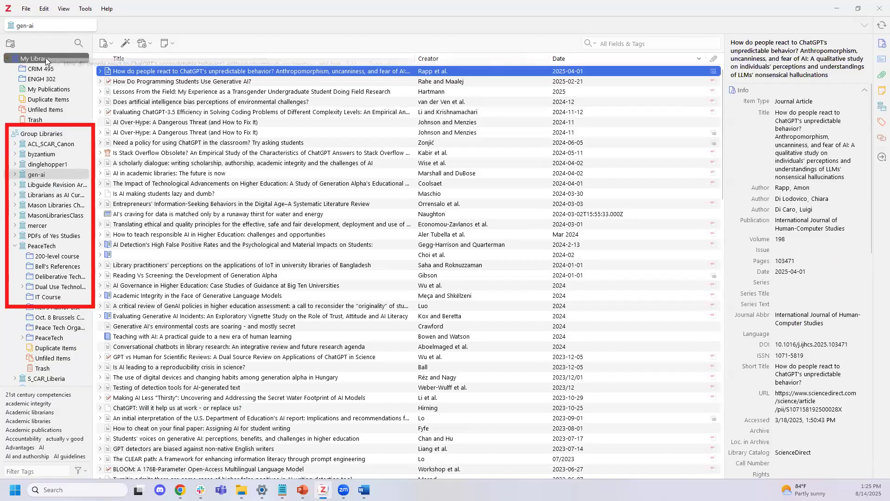
click(54, 154)
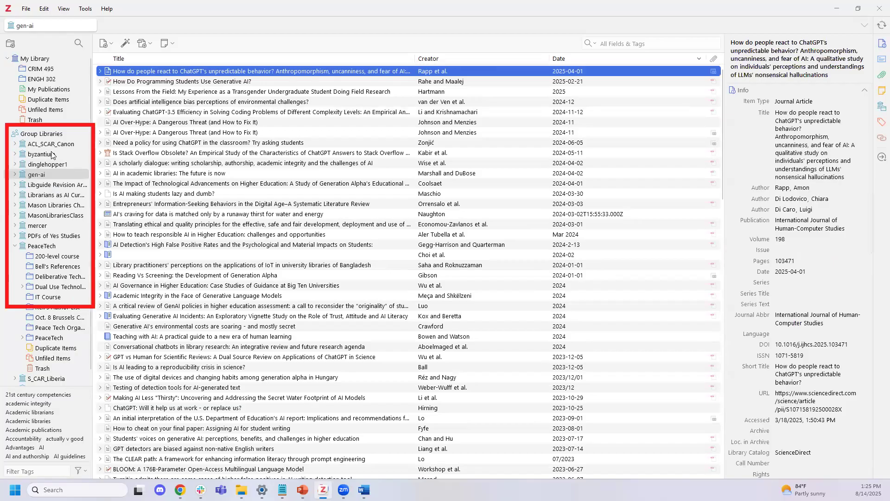
Copy three My Library items, High Stakes testing article through Sapiens, into byzantium, then restore the window
click(46, 59)
drag(183, 92, 166, 109)
click(158, 104)
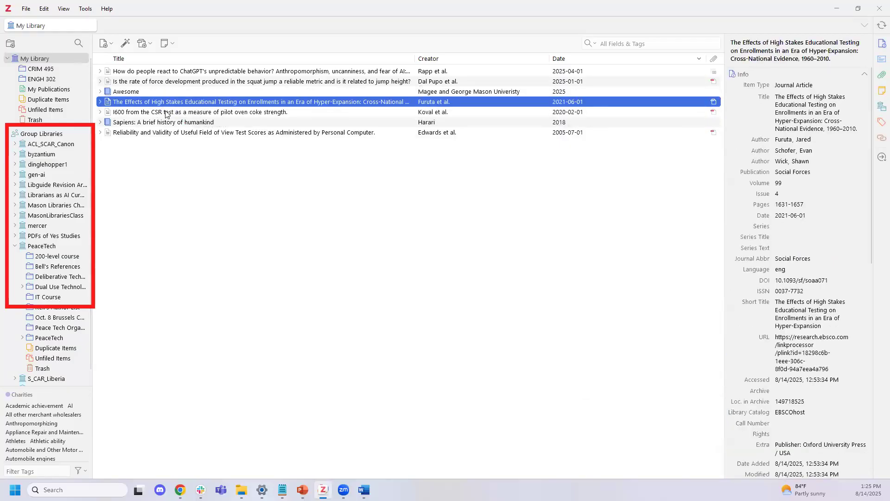
shift+click(176, 123)
drag(184, 101, 48, 158)
click(48, 155)
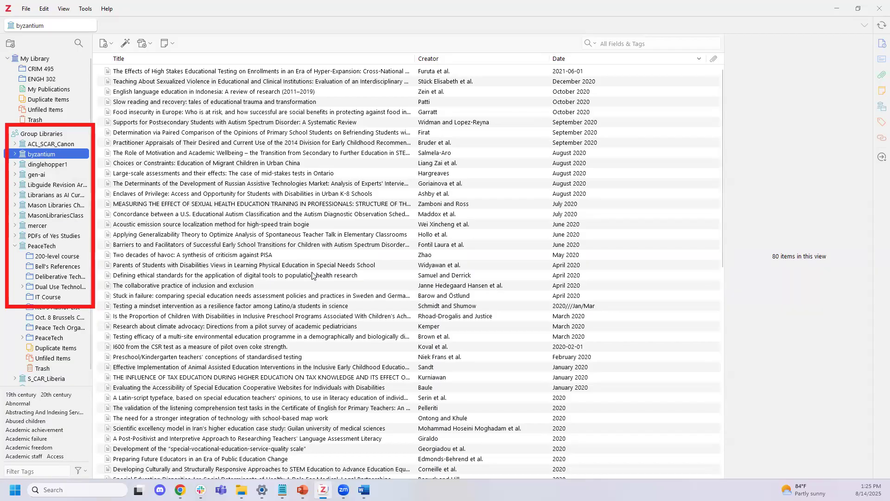
mouse_move(862, 7)
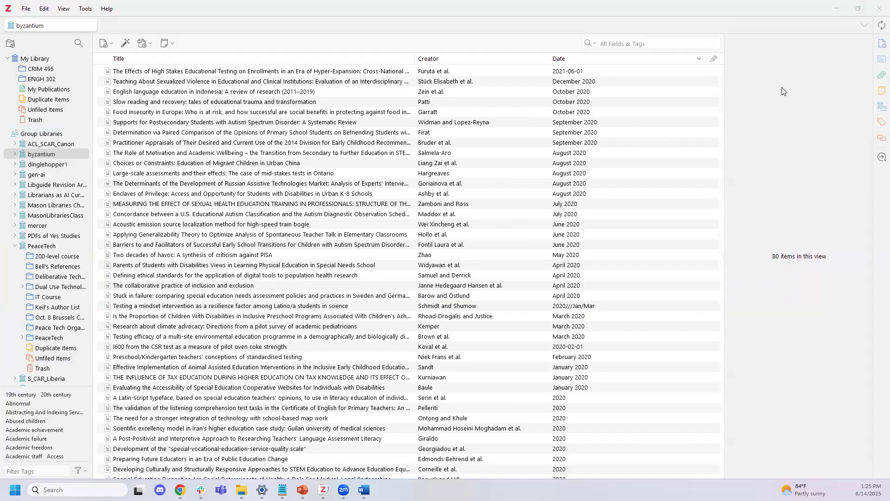
click(859, 8)
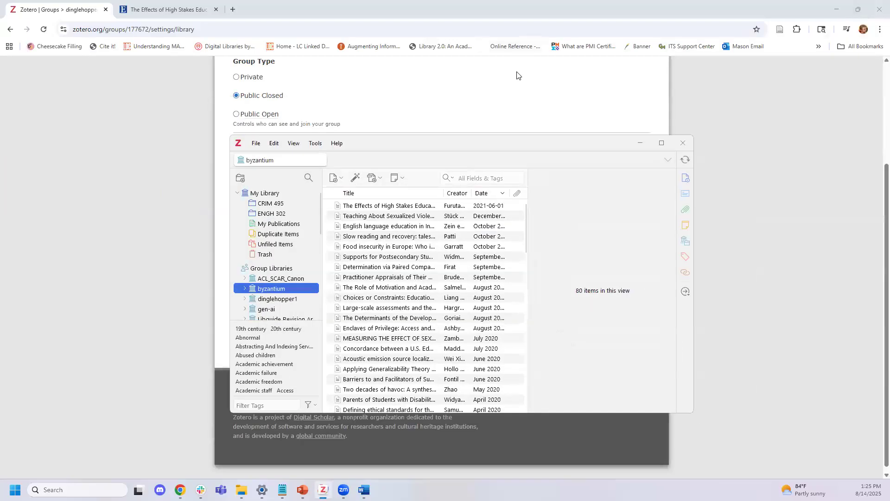